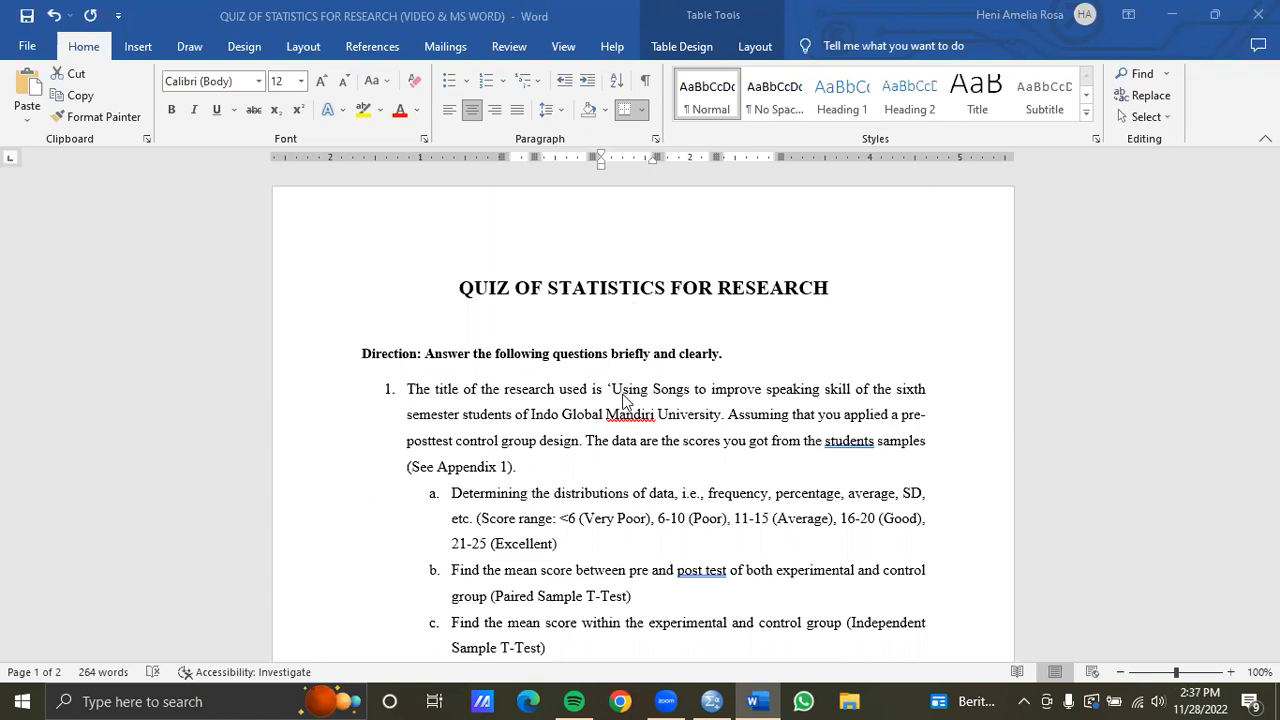
Read through the quiz questions and the Appendix 1 table of experimental and control group scores
scroll(626, 439, down, 1)
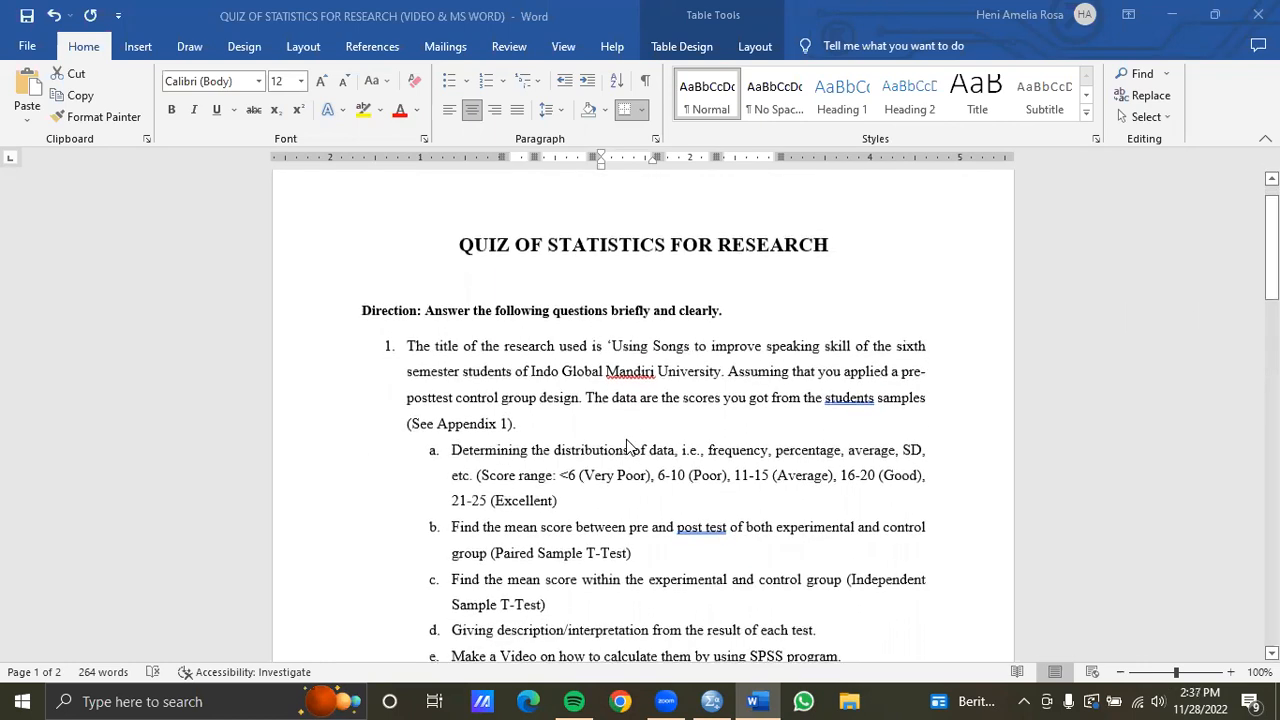
scroll(628, 447, down, 2)
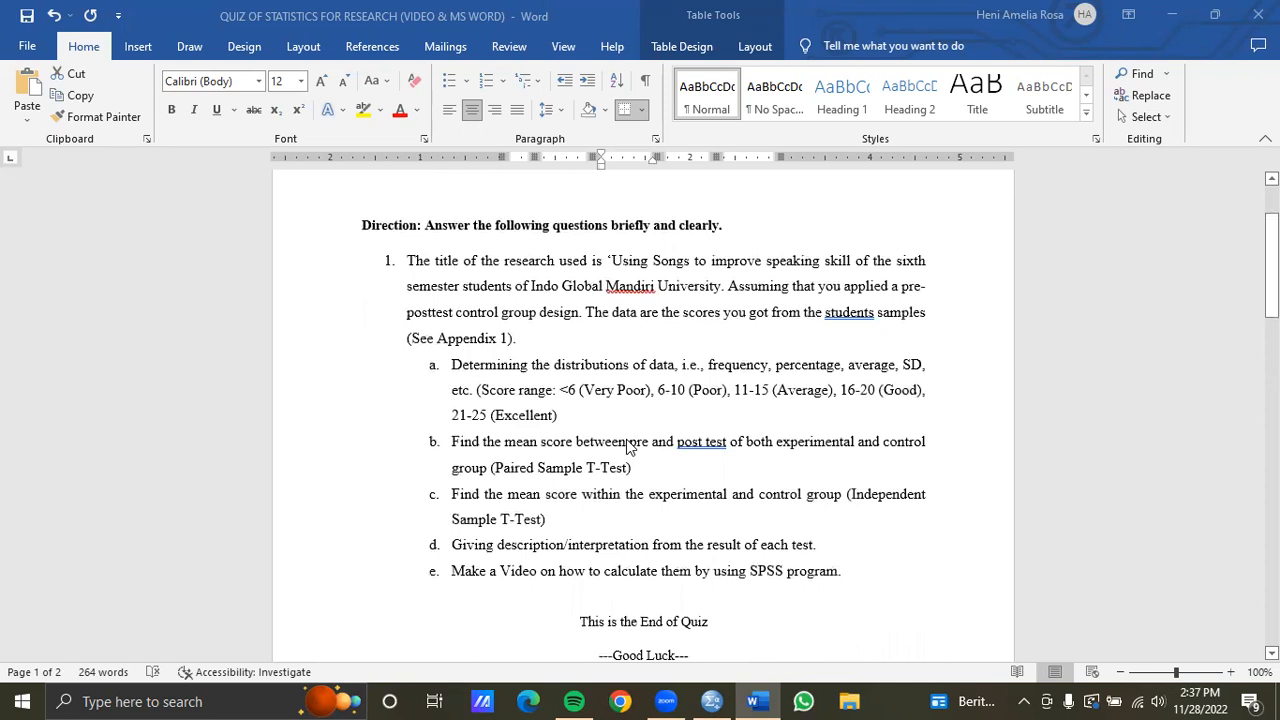
scroll(628, 447, up, 1)
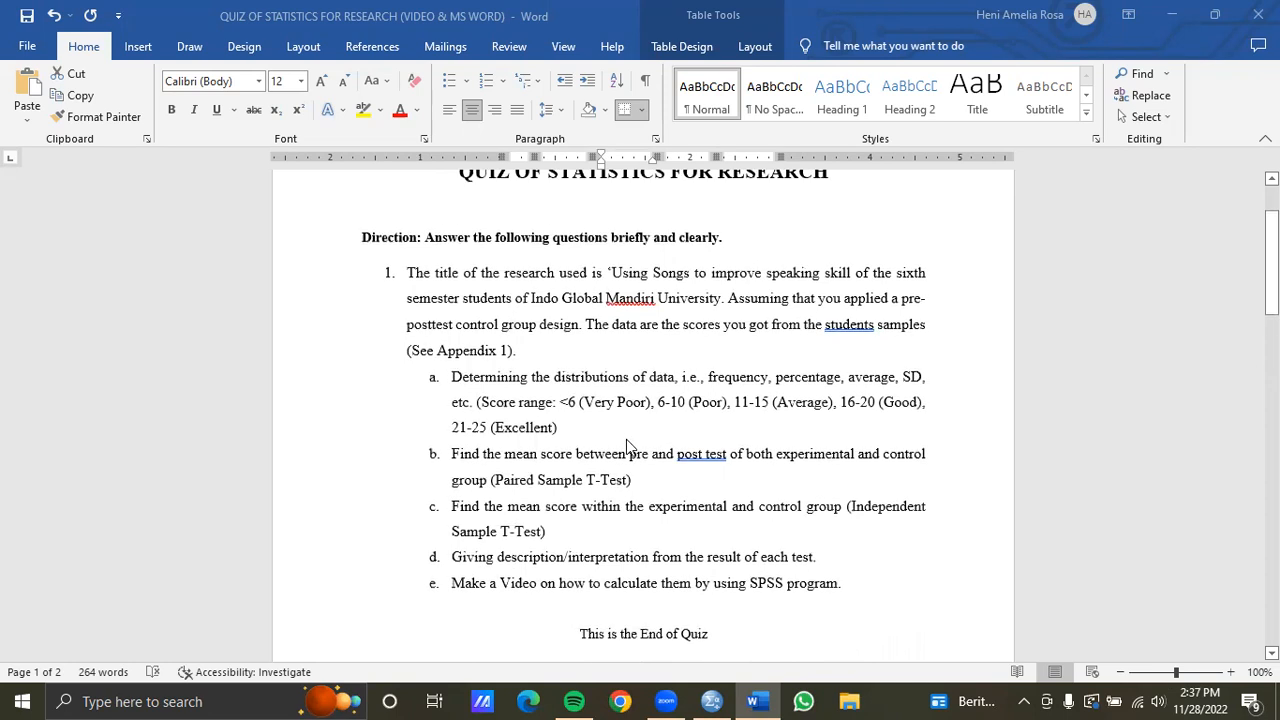
scroll(626, 439, up, 1)
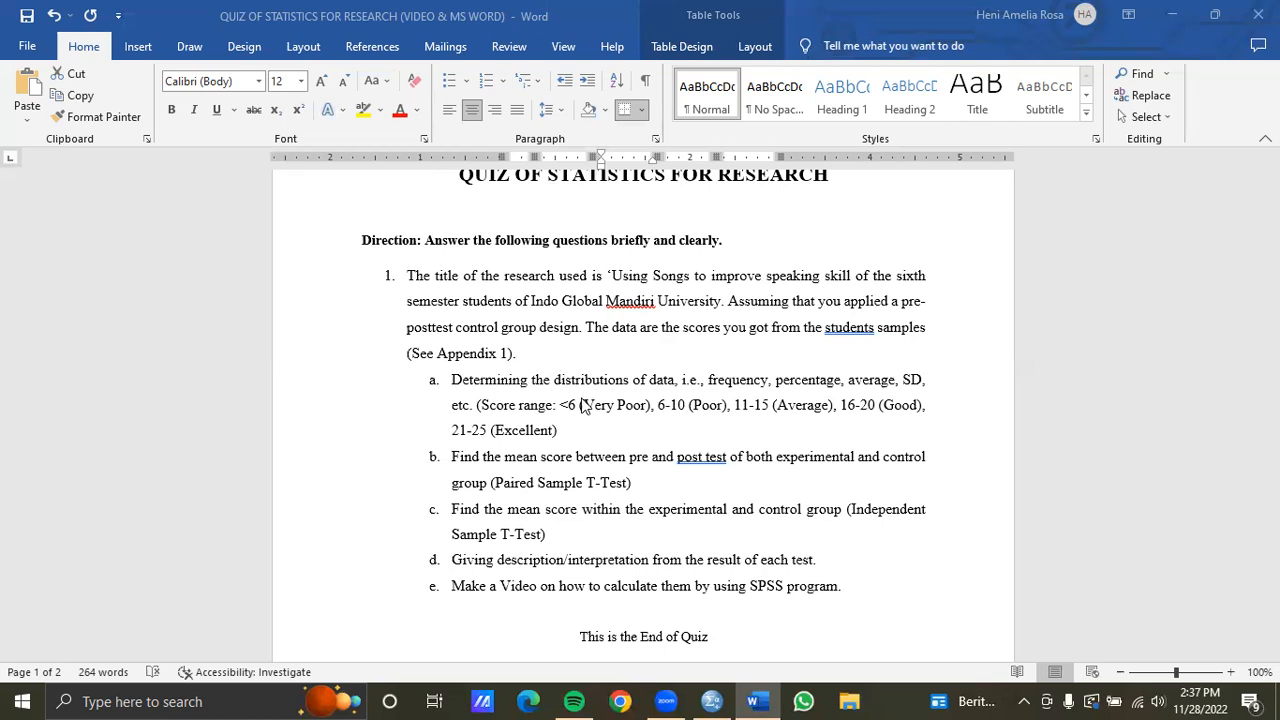
scroll(598, 435, down, 5)
scroll(598, 433, down, 6)
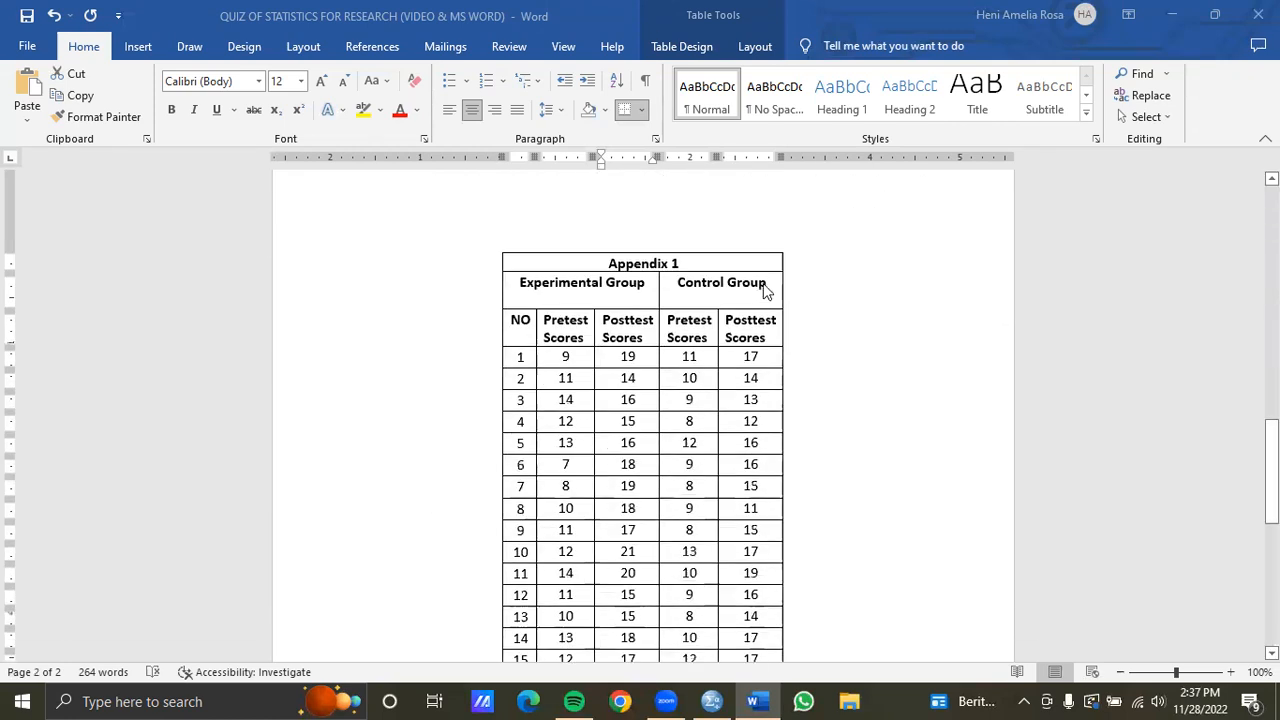
scroll(680, 391, down, 1)
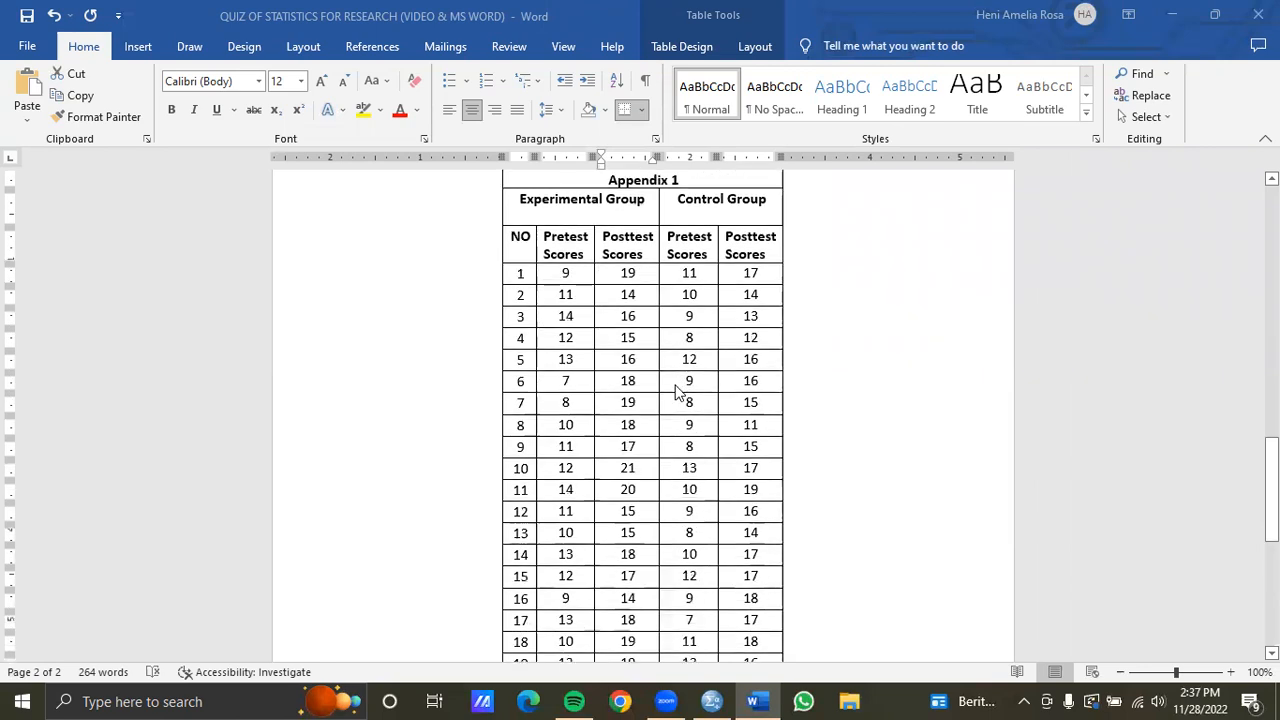
scroll(675, 391, up, 13)
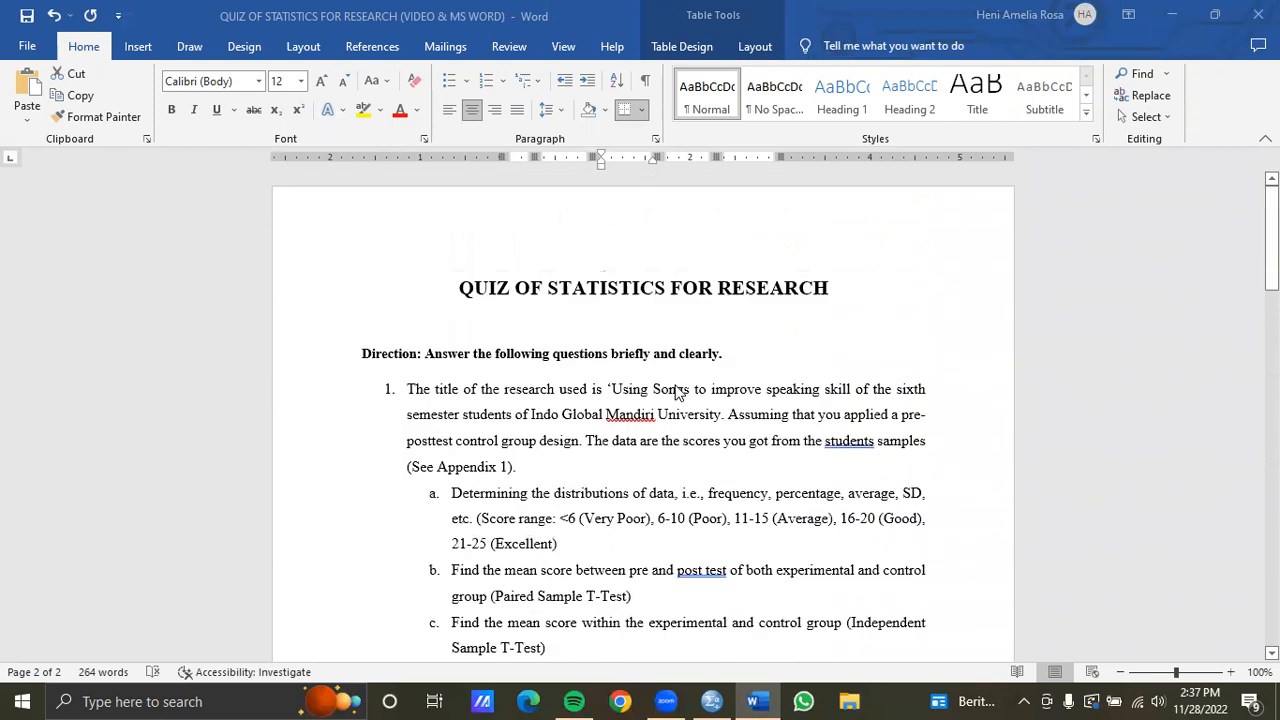
scroll(675, 391, down, 2)
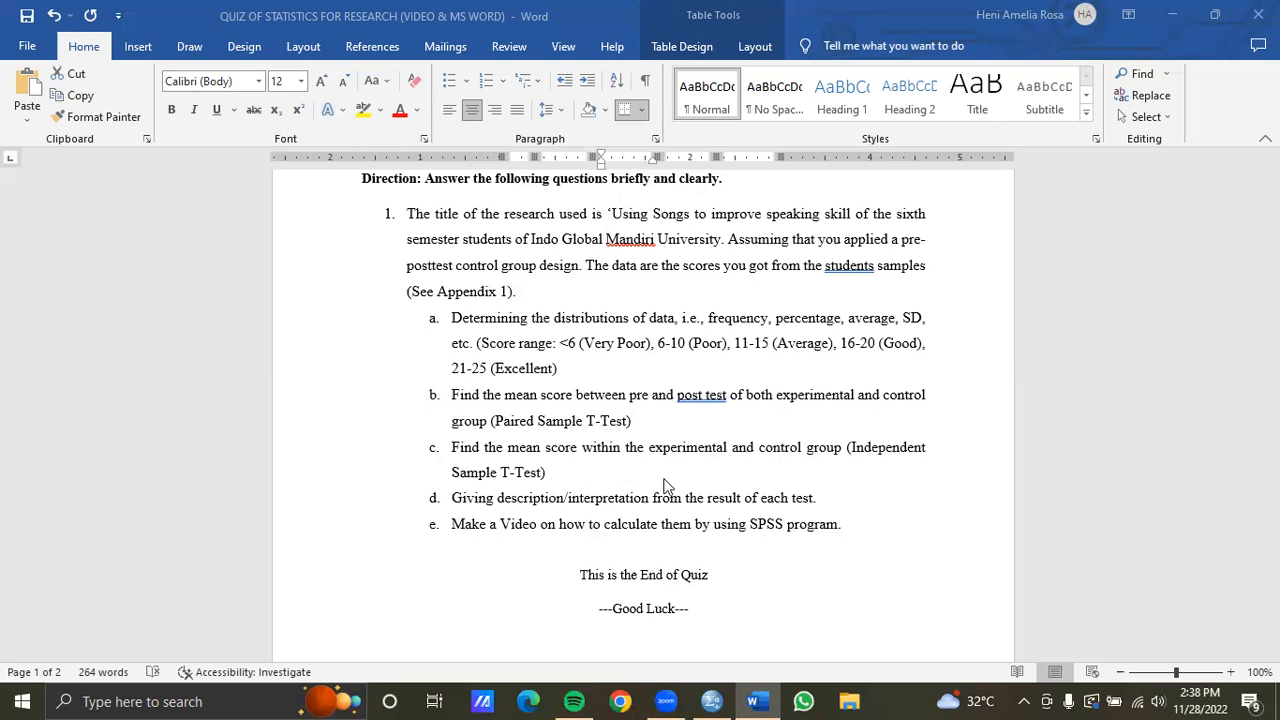
Switch to SPSS and create two variables named pretest and posttest in Variable View
click(711, 701)
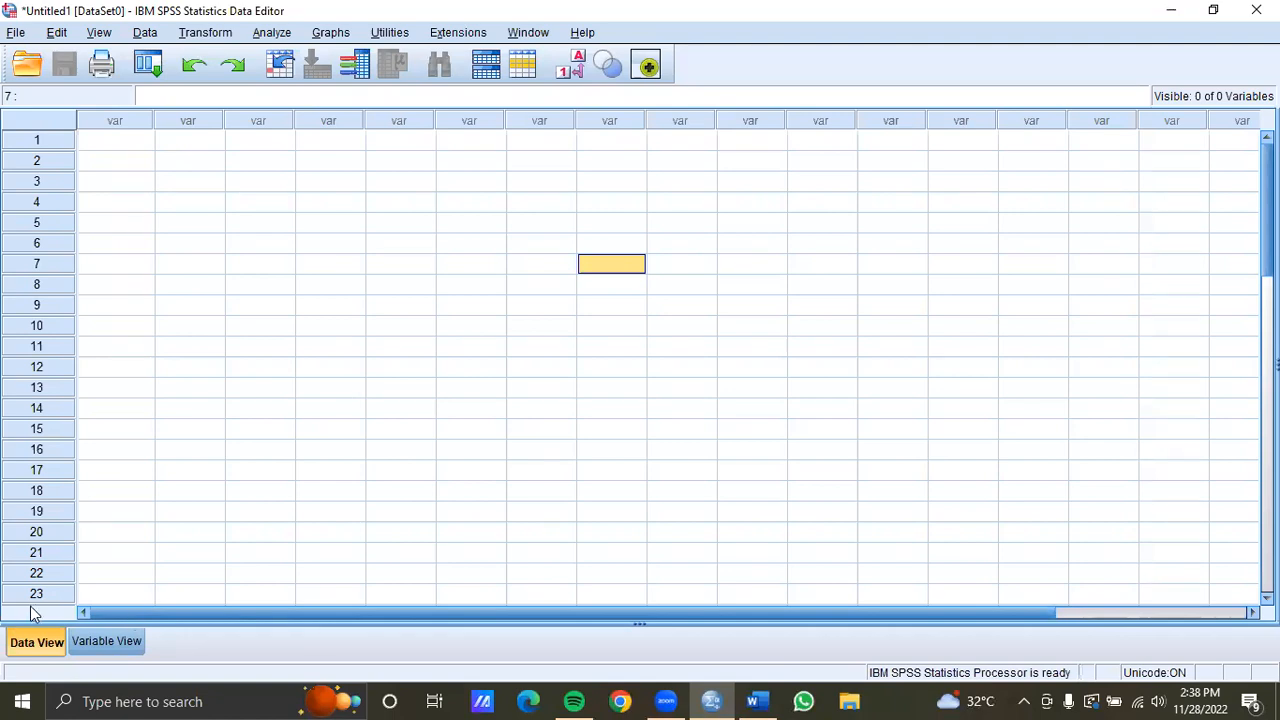
click(107, 642)
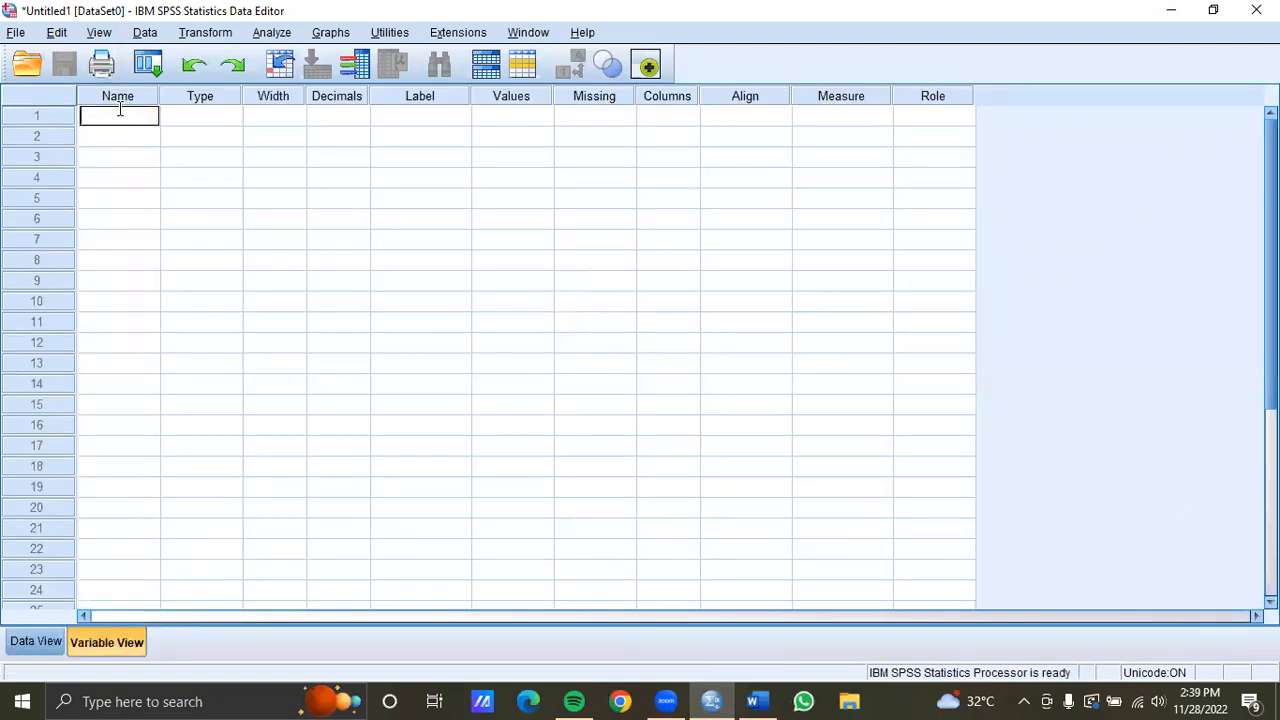
text(prete)
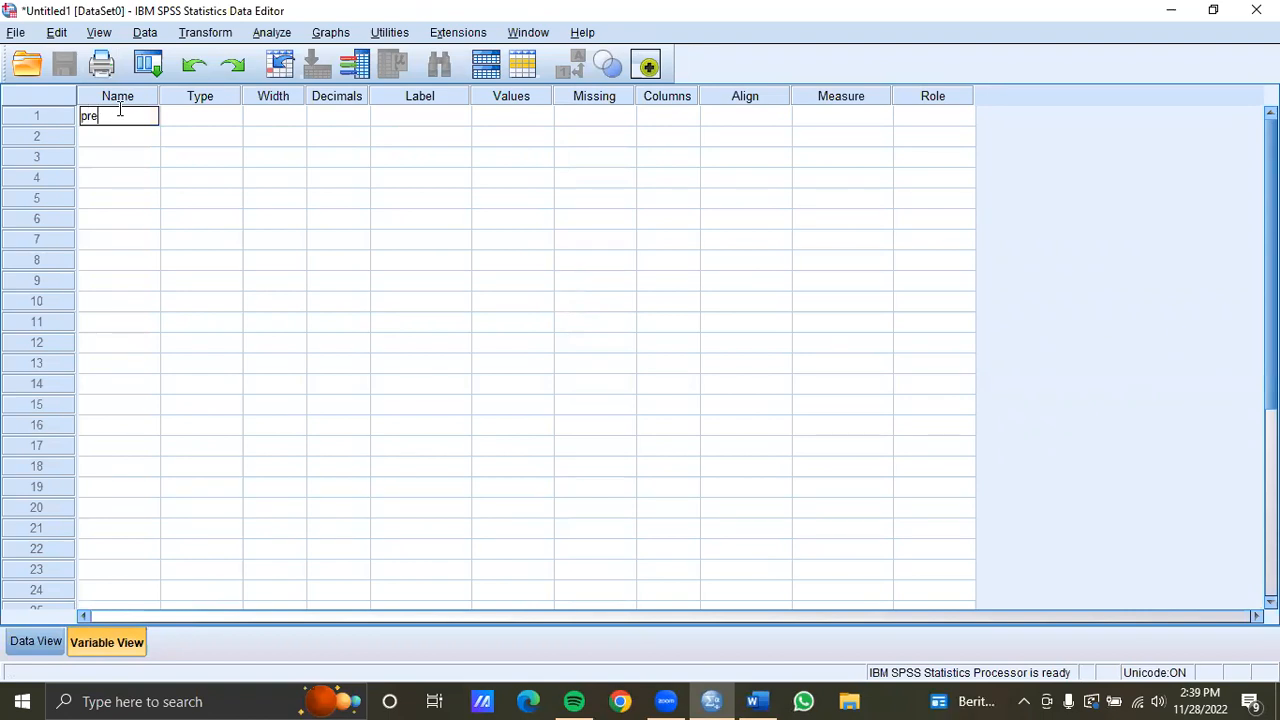
text(st)
click(130, 140)
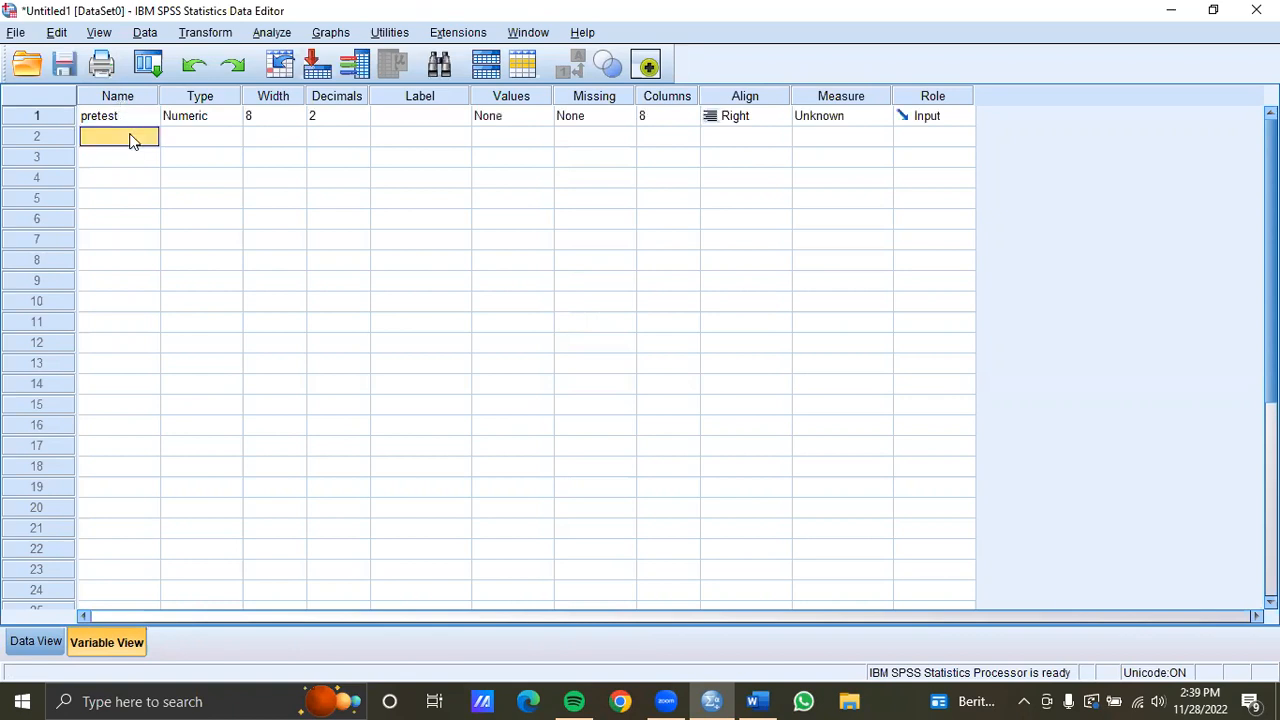
text(posttest)
Set the decimals of both pretest and posttest to 0, then return to the data grid
click(337, 134)
click(352, 120)
click(362, 120)
click(362, 120)
click(362, 135)
click(362, 140)
click(362, 140)
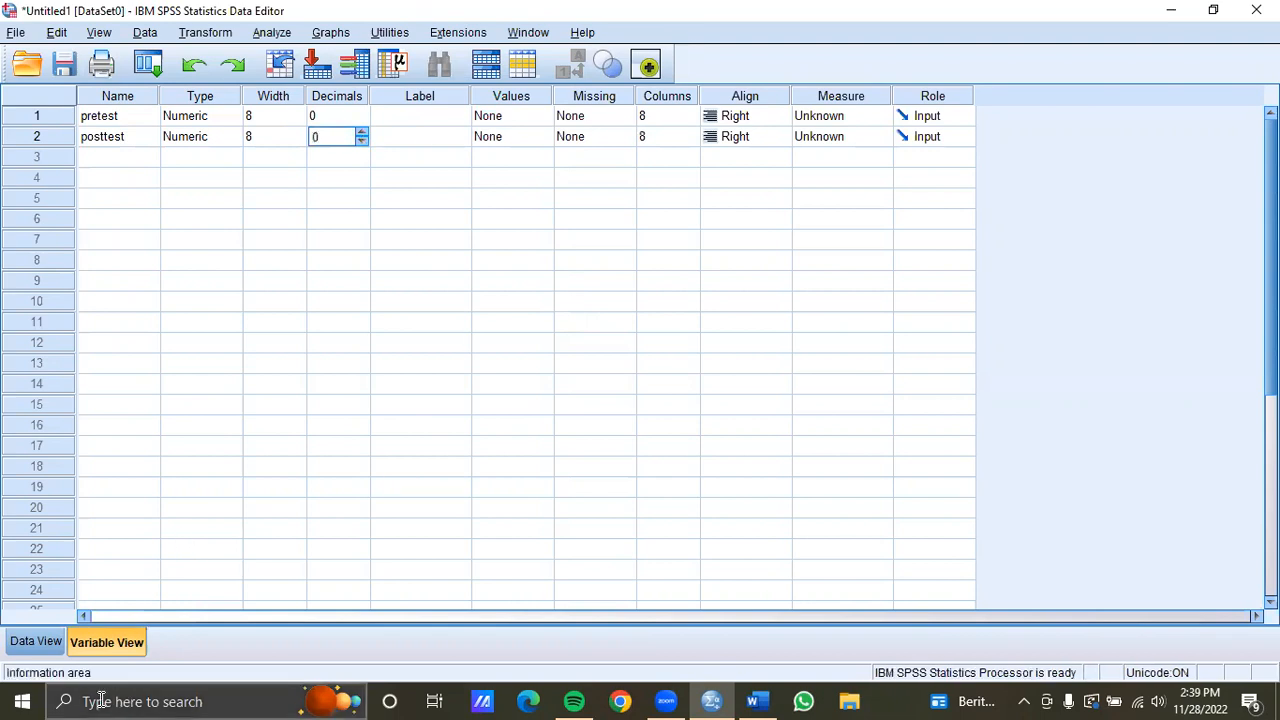
click(40, 642)
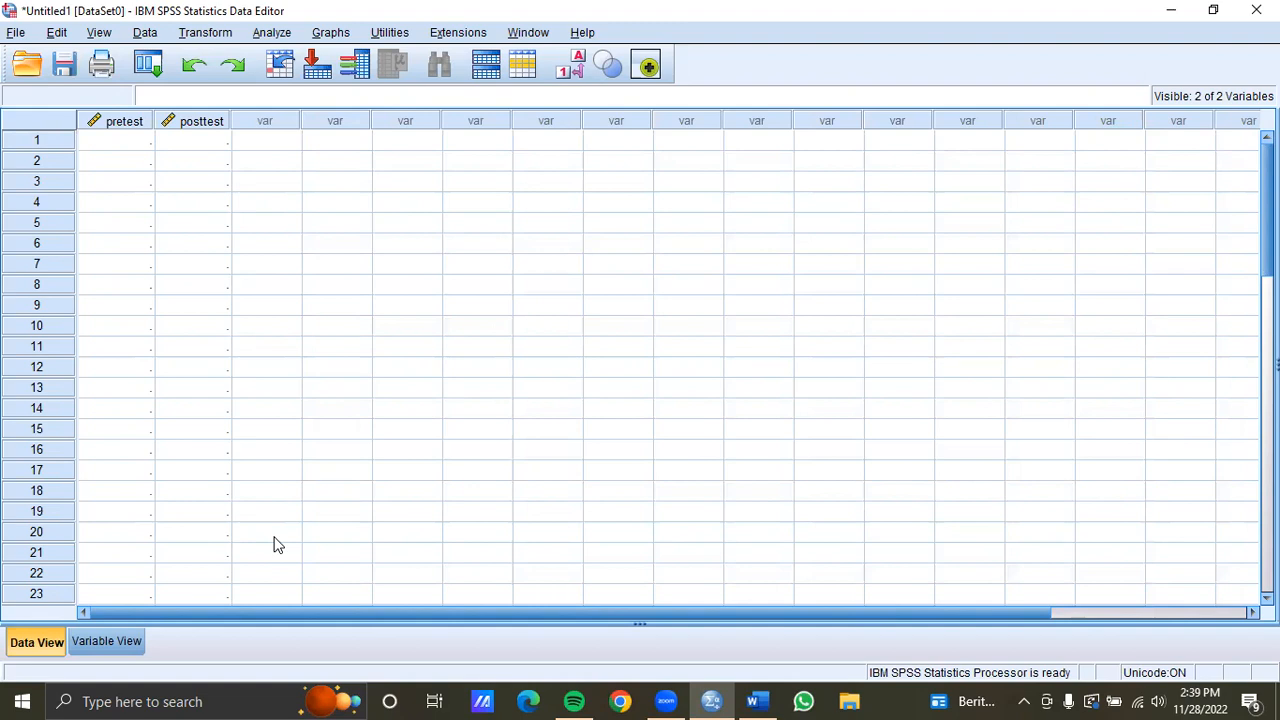
In Word, copy the experimental group's pretest and posttest scores for all 20 students from the appendix table
click(759, 699)
scroll(620, 354, down, 10)
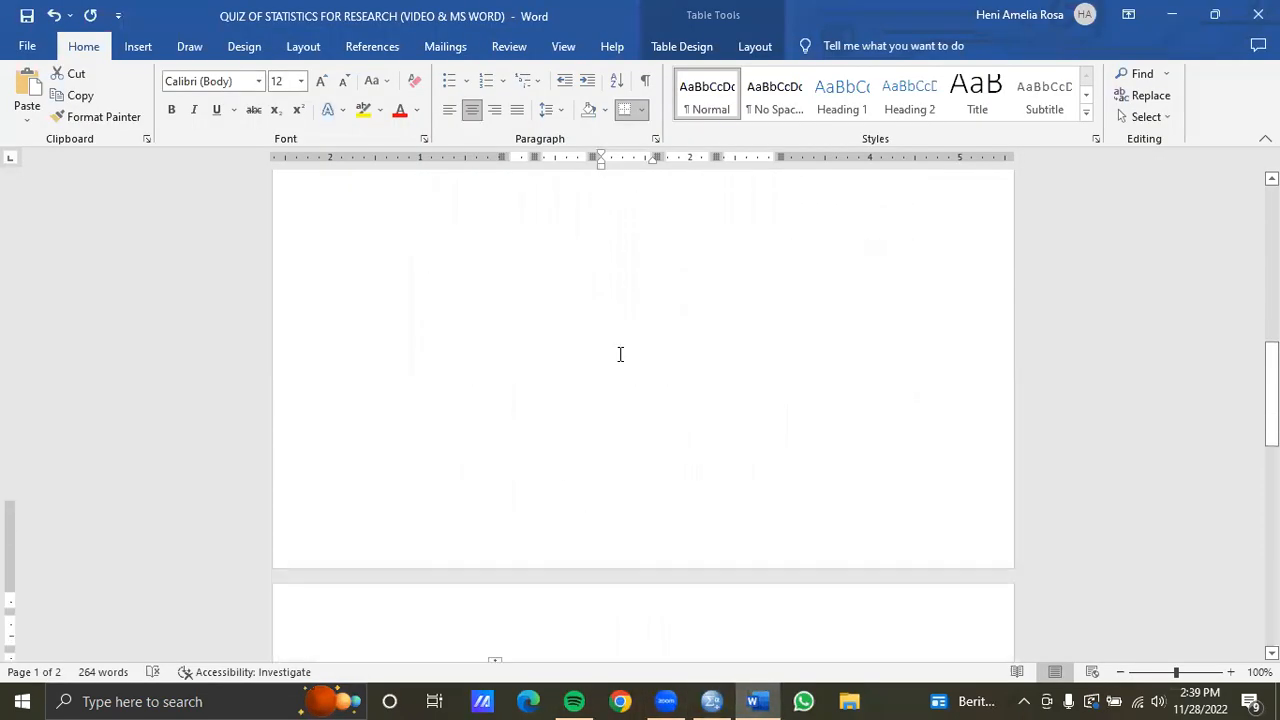
scroll(622, 362, down, 3)
scroll(567, 220, up, 1)
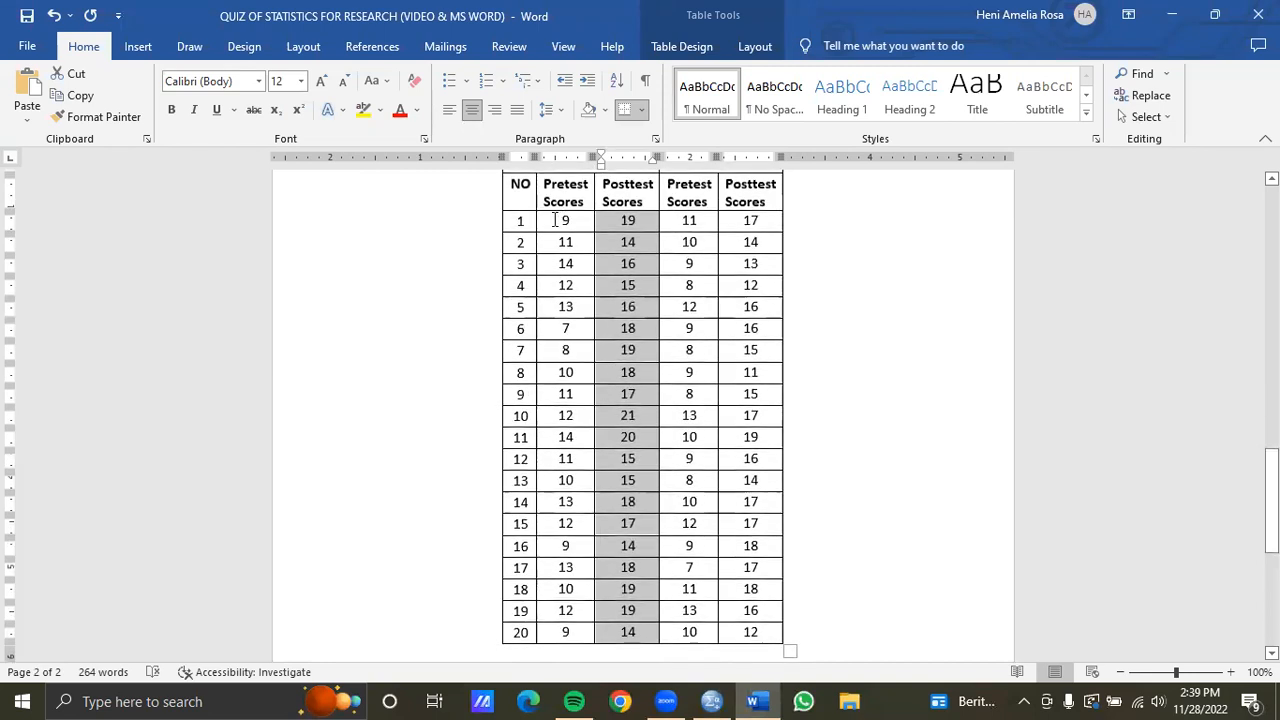
drag(567, 220, 625, 640)
scroll(615, 318, up, 2)
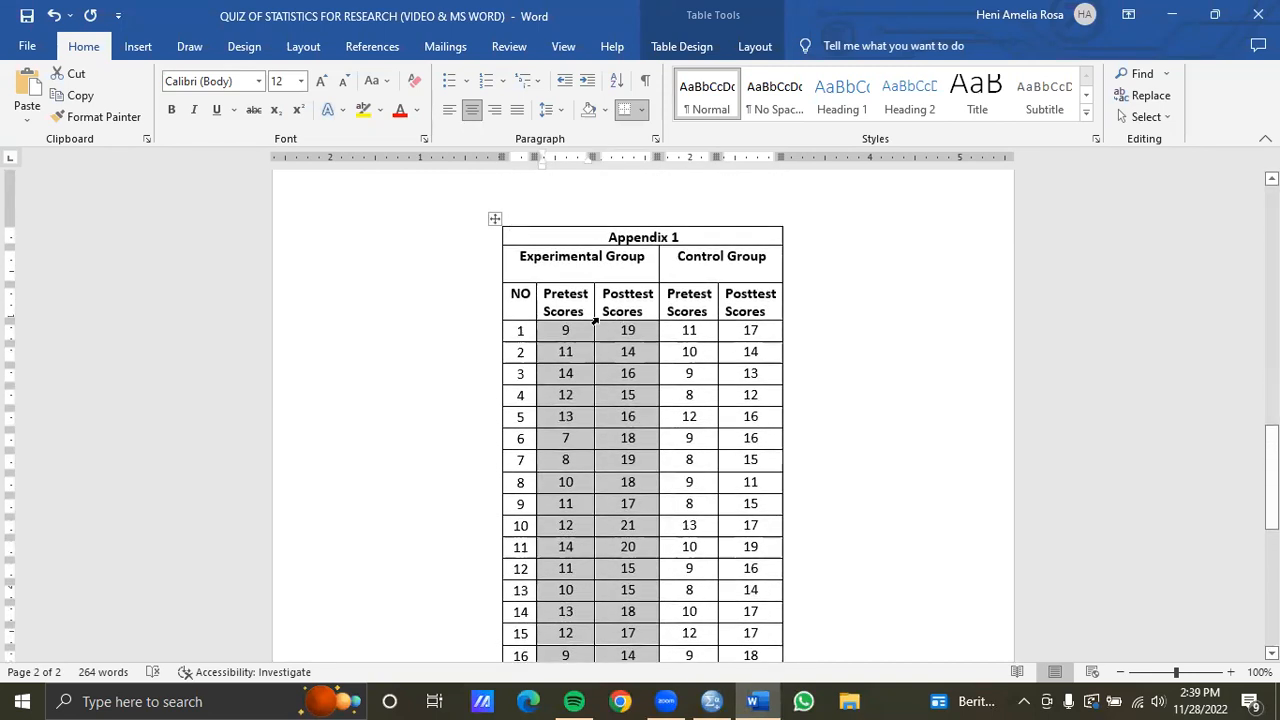
right_click(621, 358)
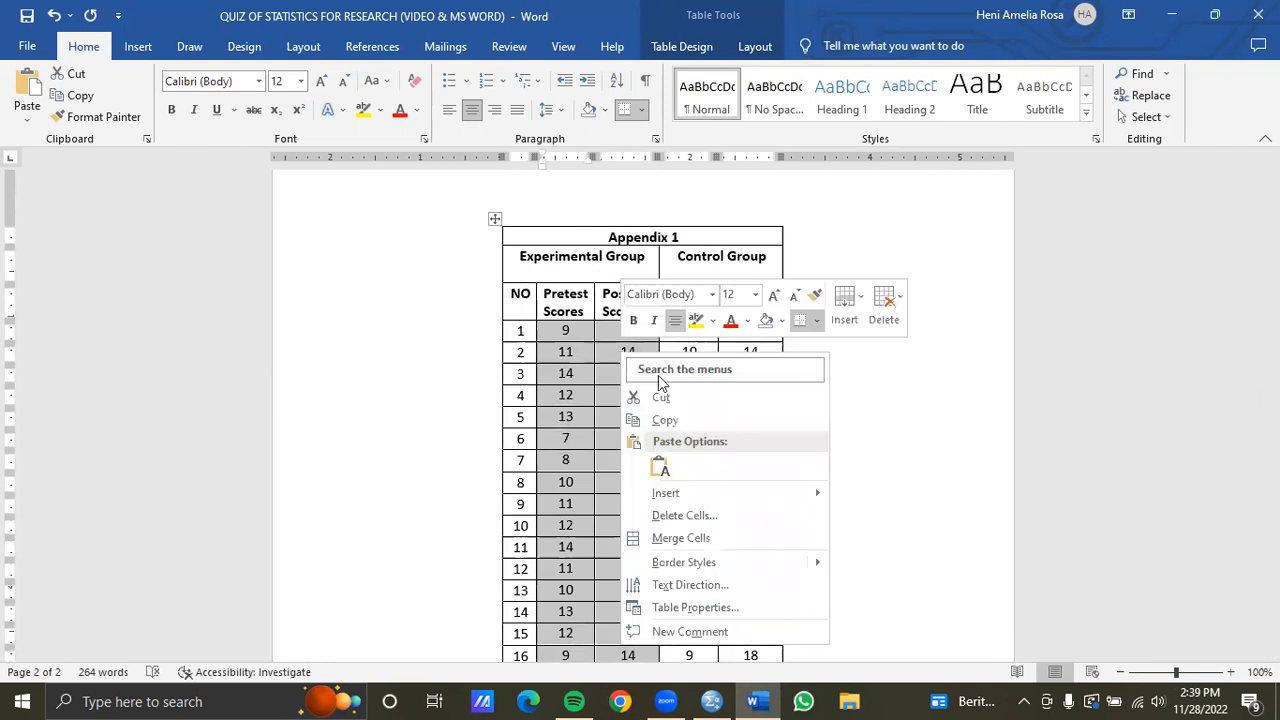
click(680, 422)
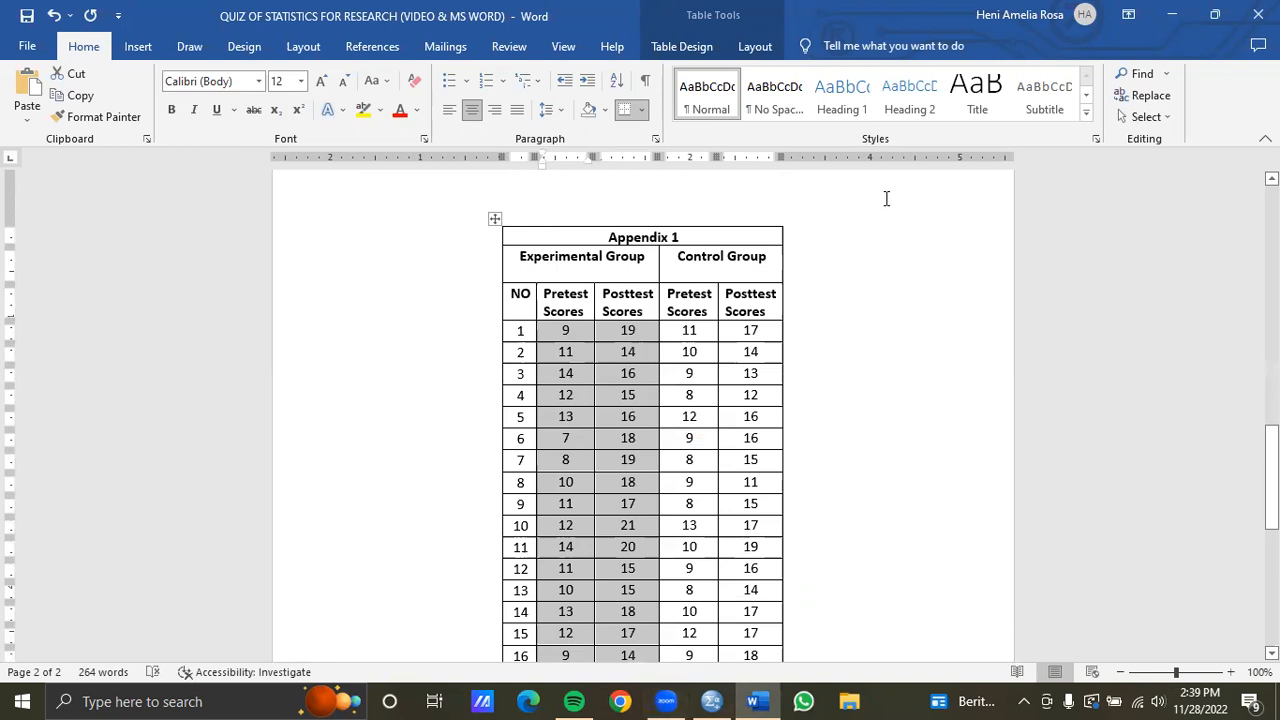
Paste the copied scores into the pretest and posttest columns of the SPSS data grid
click(712, 701)
drag(131, 143, 176, 543)
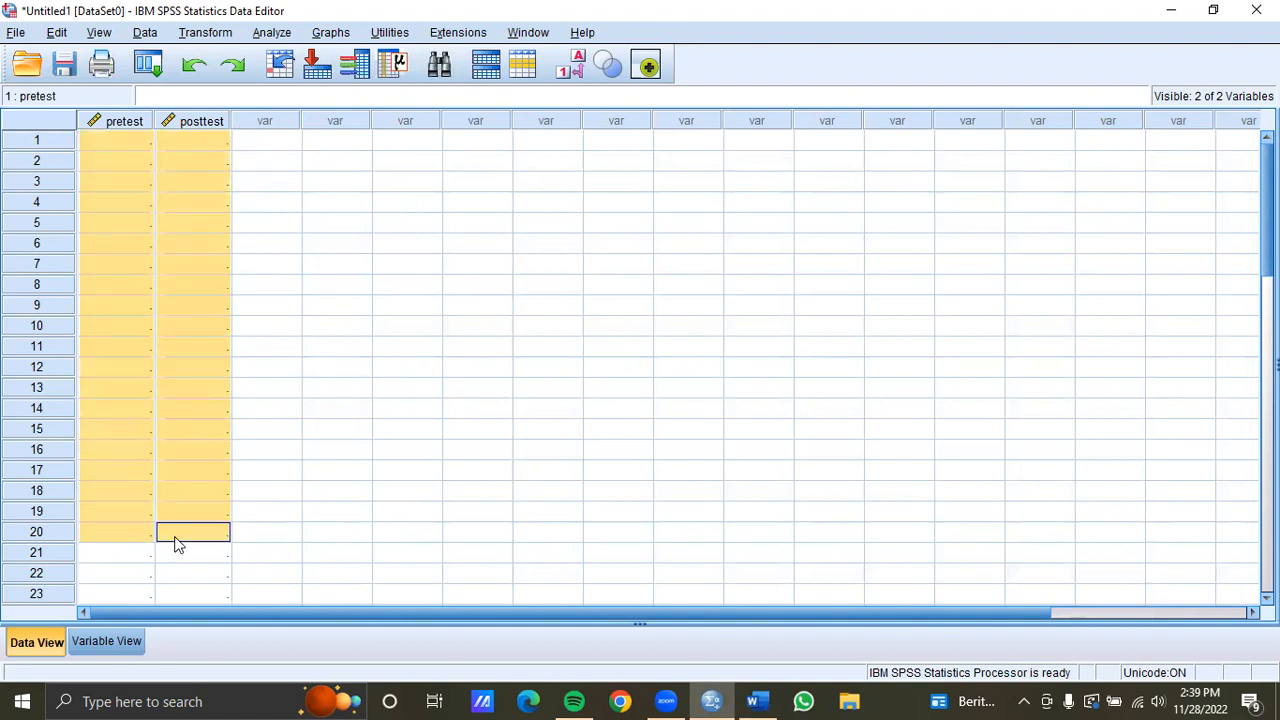
right_click(137, 368)
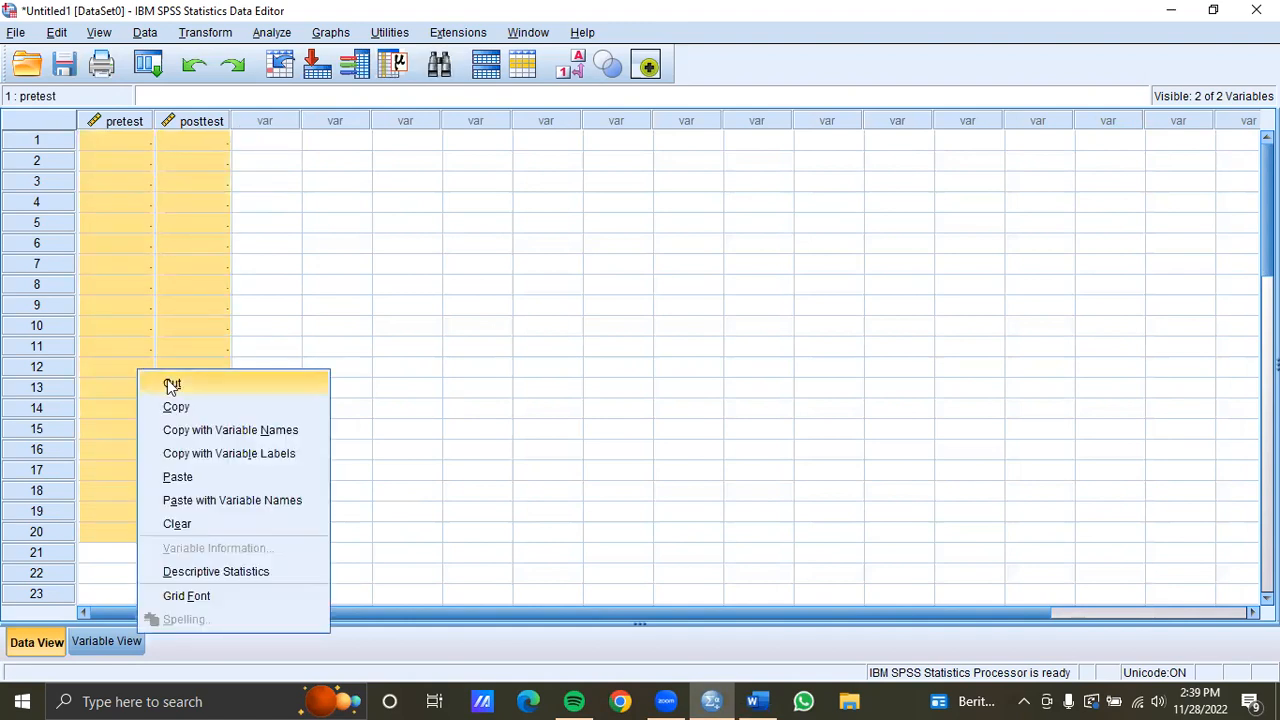
click(218, 478)
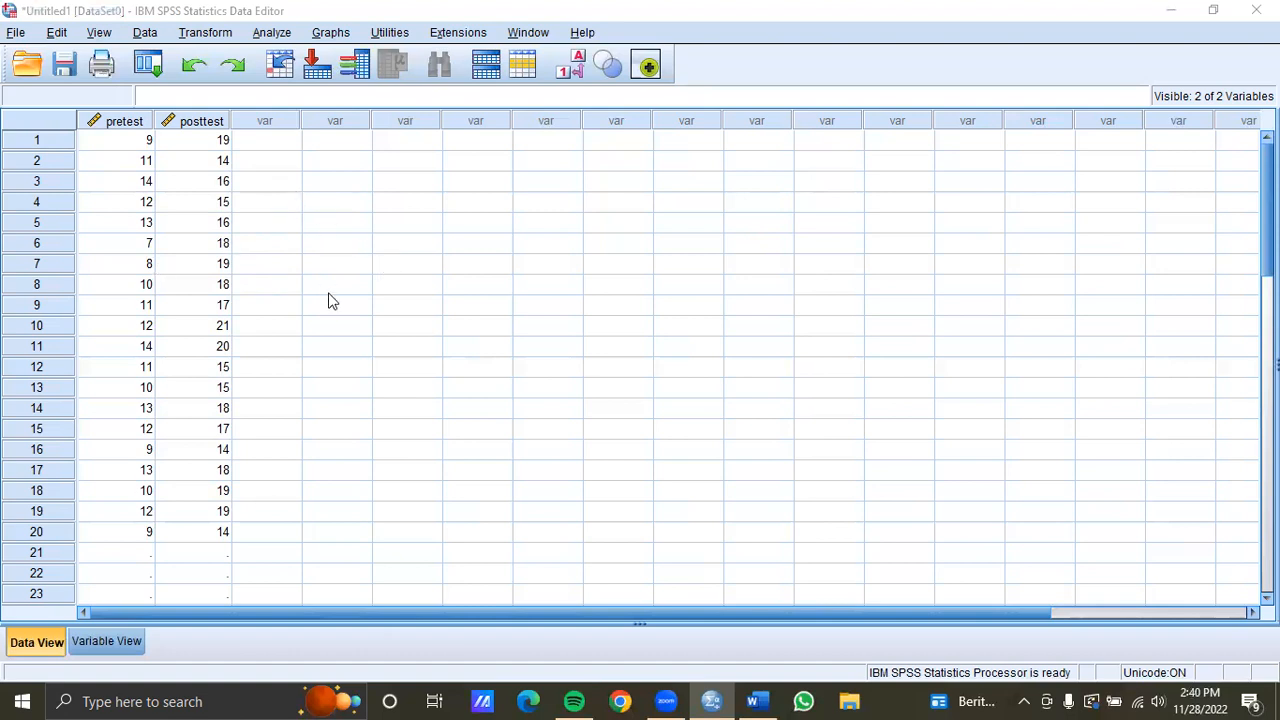
Open the Frequencies analysis and move both pretest and posttest into the variables list
click(271, 32)
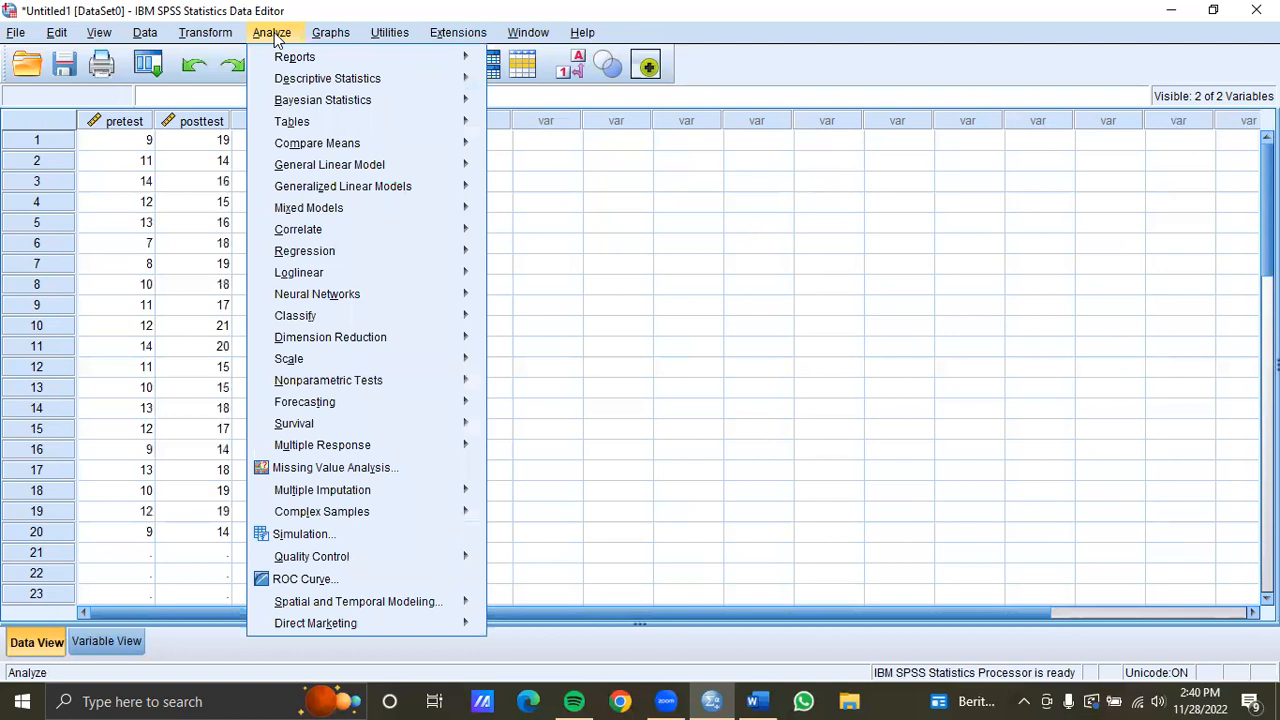
mouse_move(330, 32)
mouse_move(272, 32)
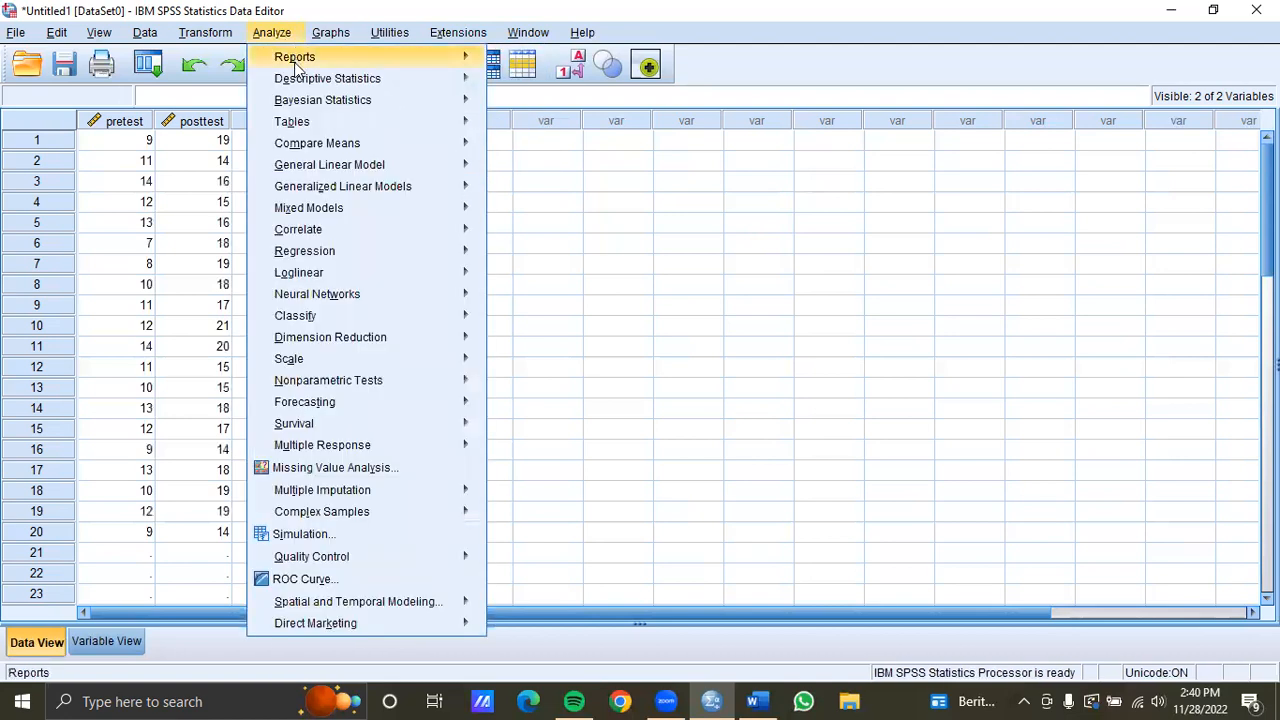
mouse_move(305, 80)
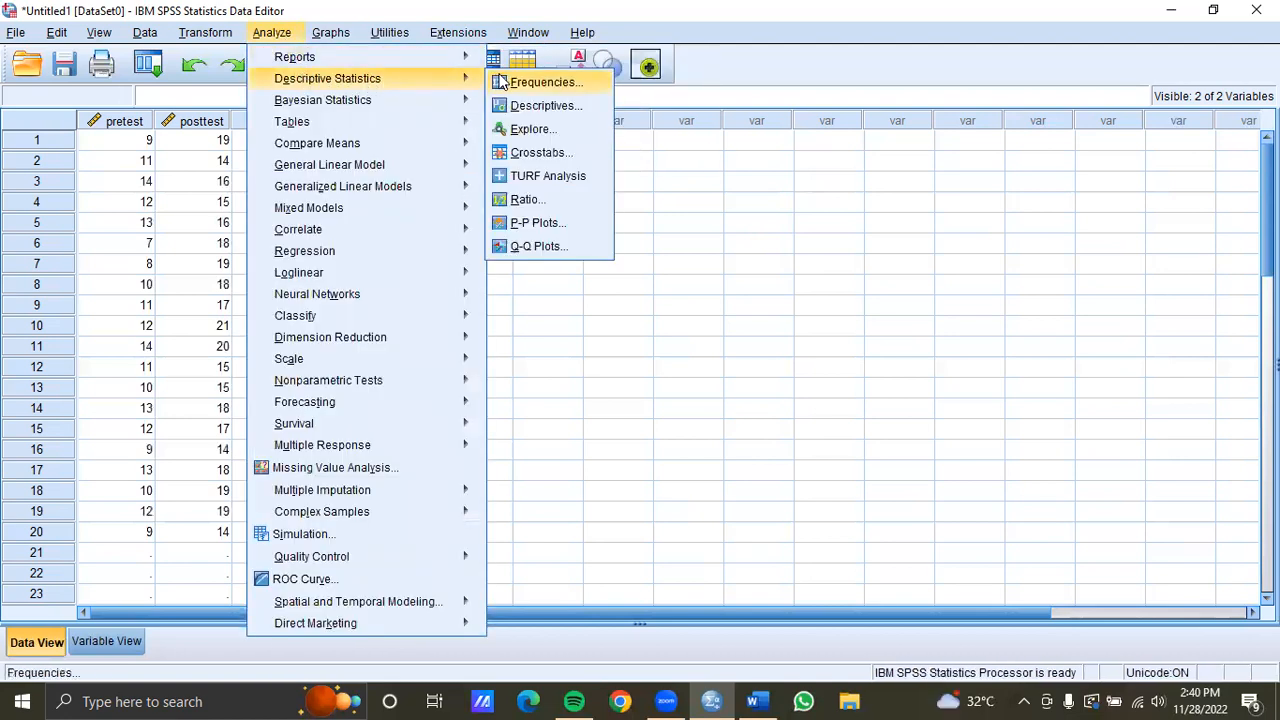
click(530, 82)
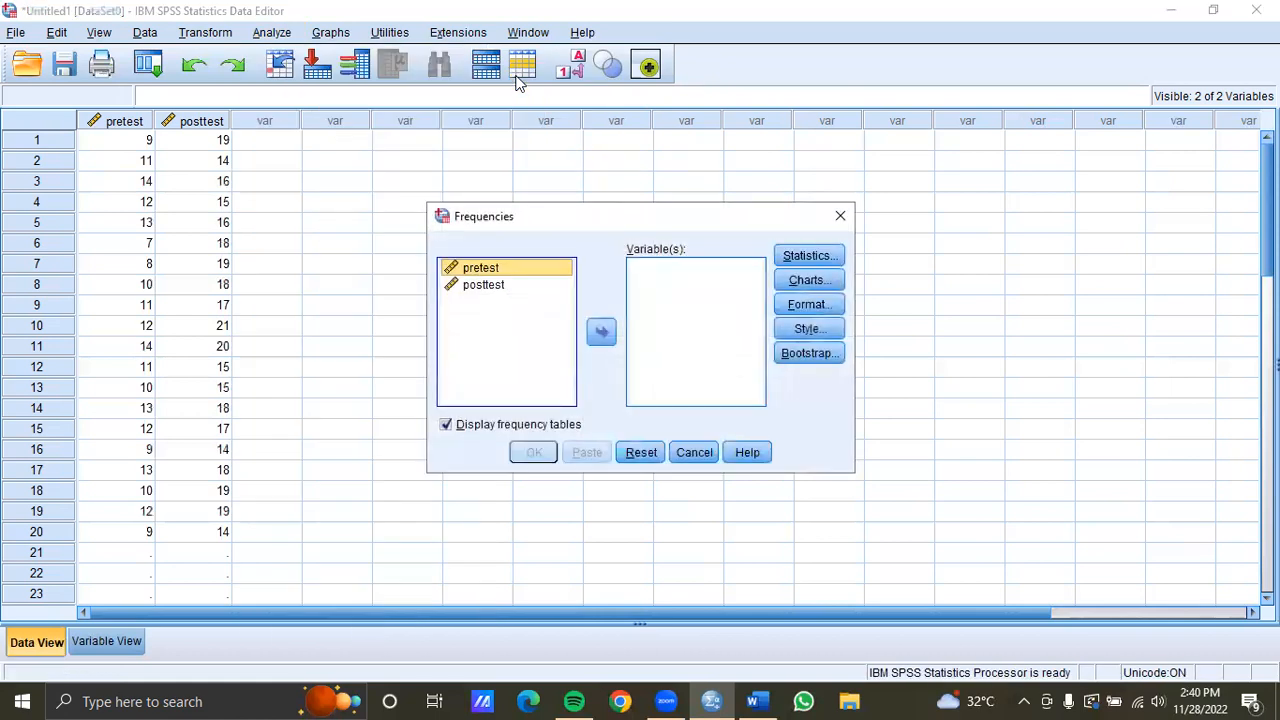
click(920, 121)
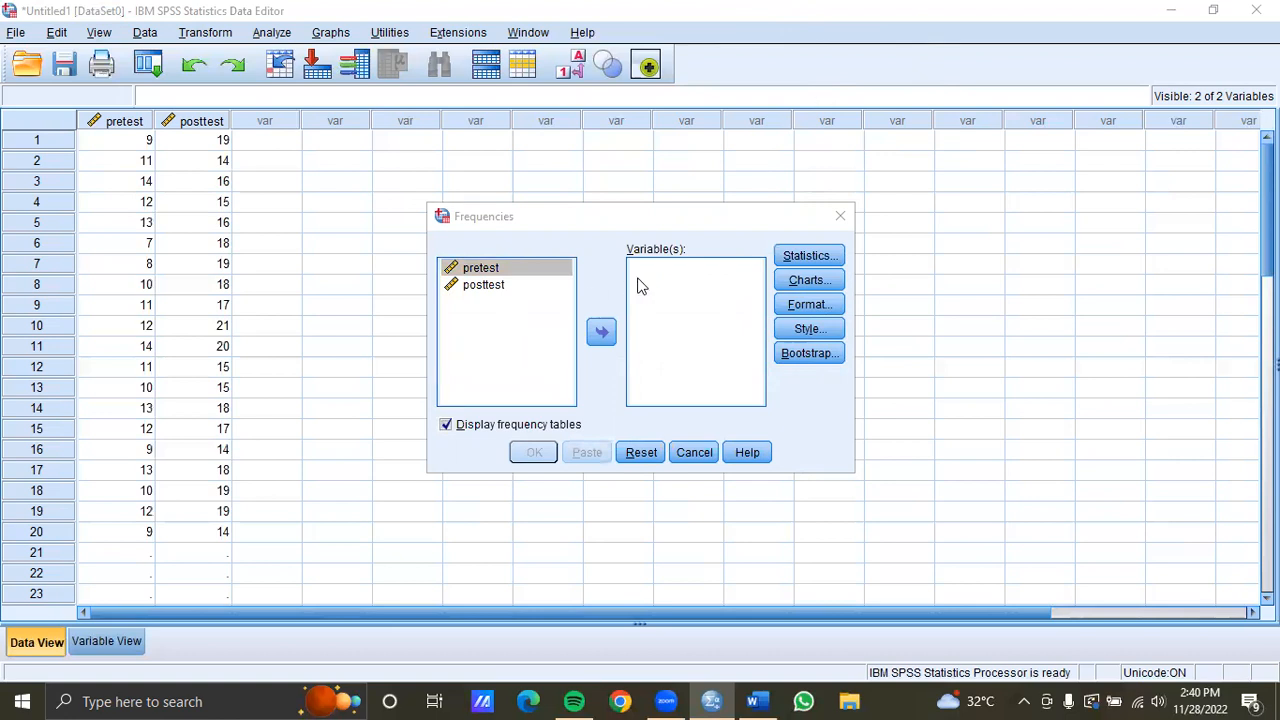
click(601, 331)
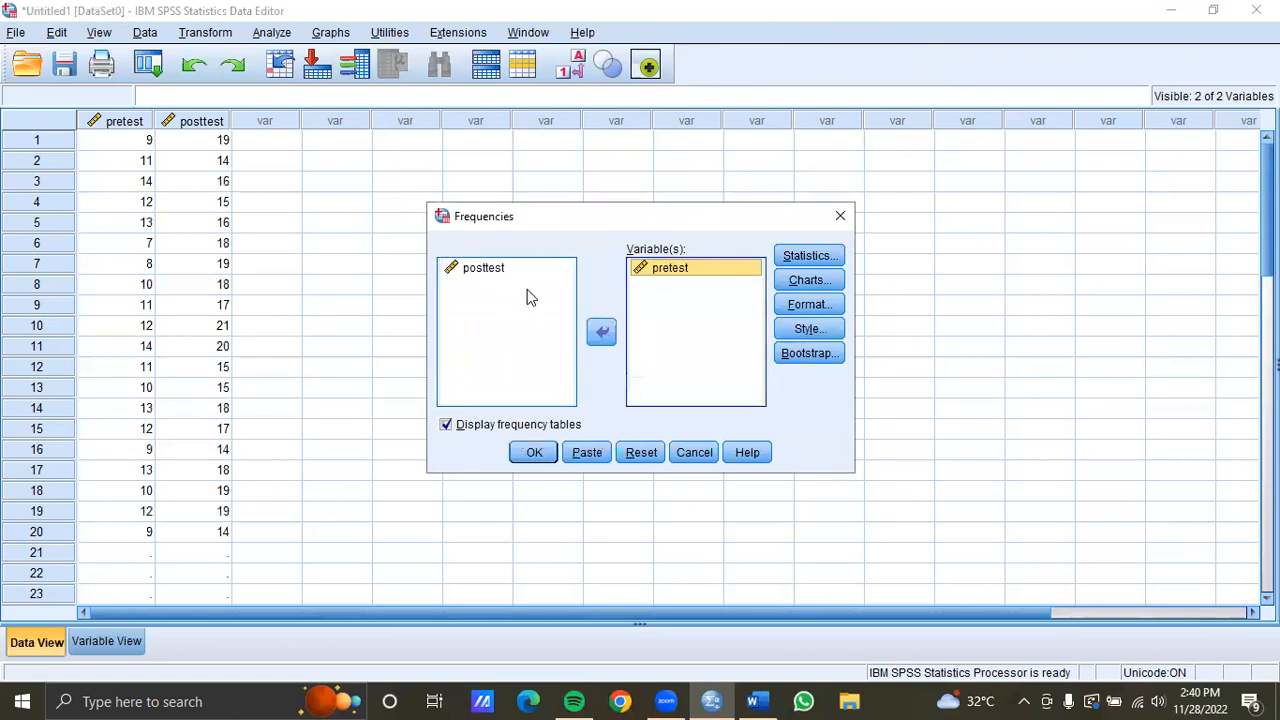
click(514, 272)
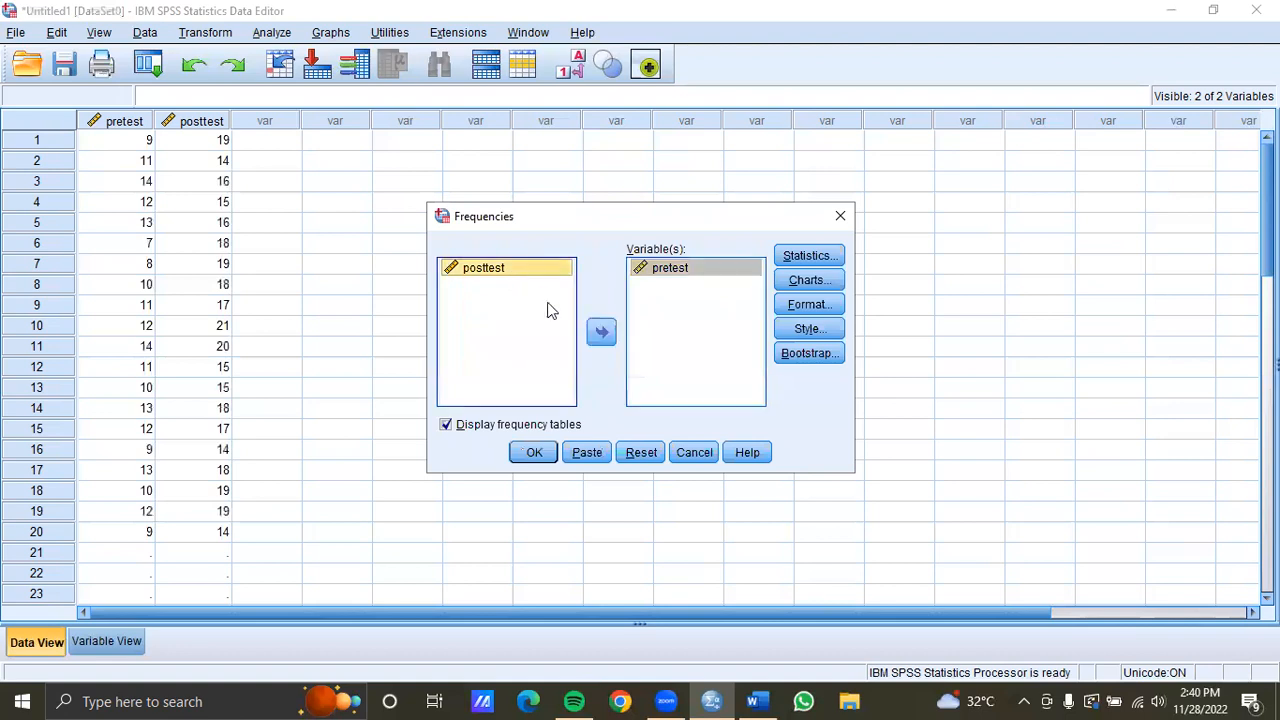
click(601, 335)
Confirm the statistics and chart options and run the Frequencies analysis, then select the Statistics output table
click(812, 256)
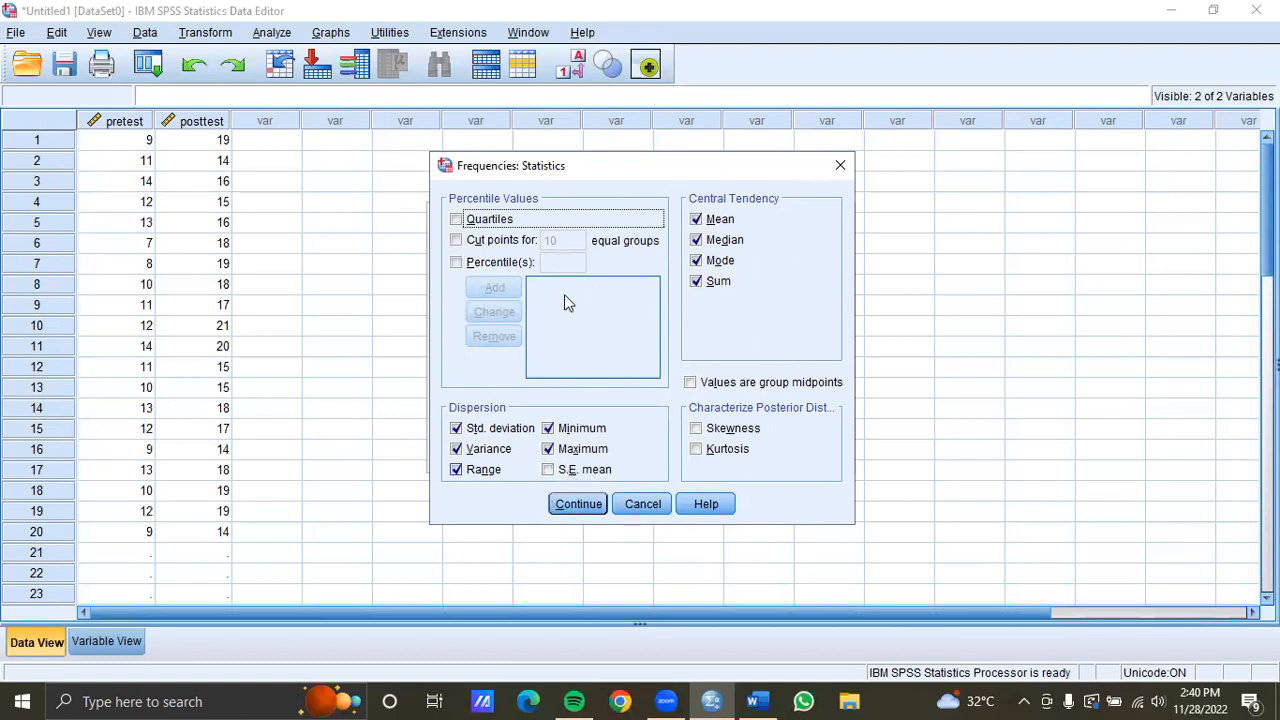
click(581, 502)
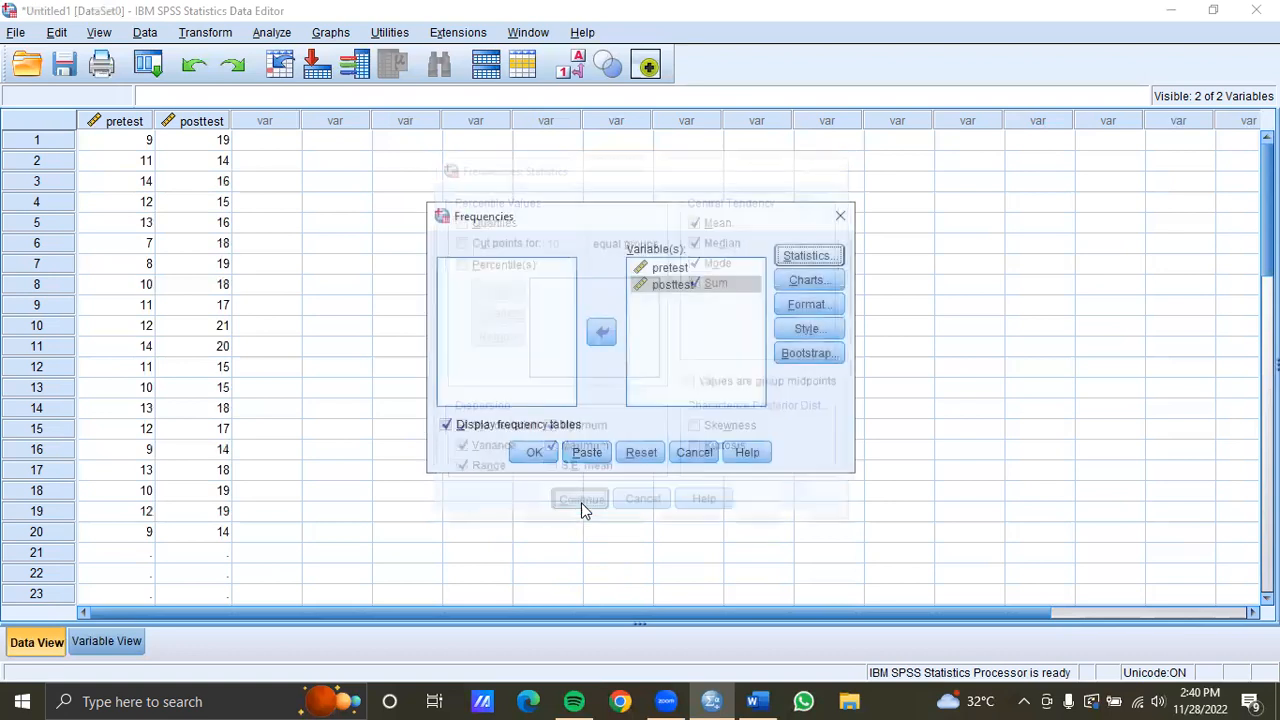
click(828, 279)
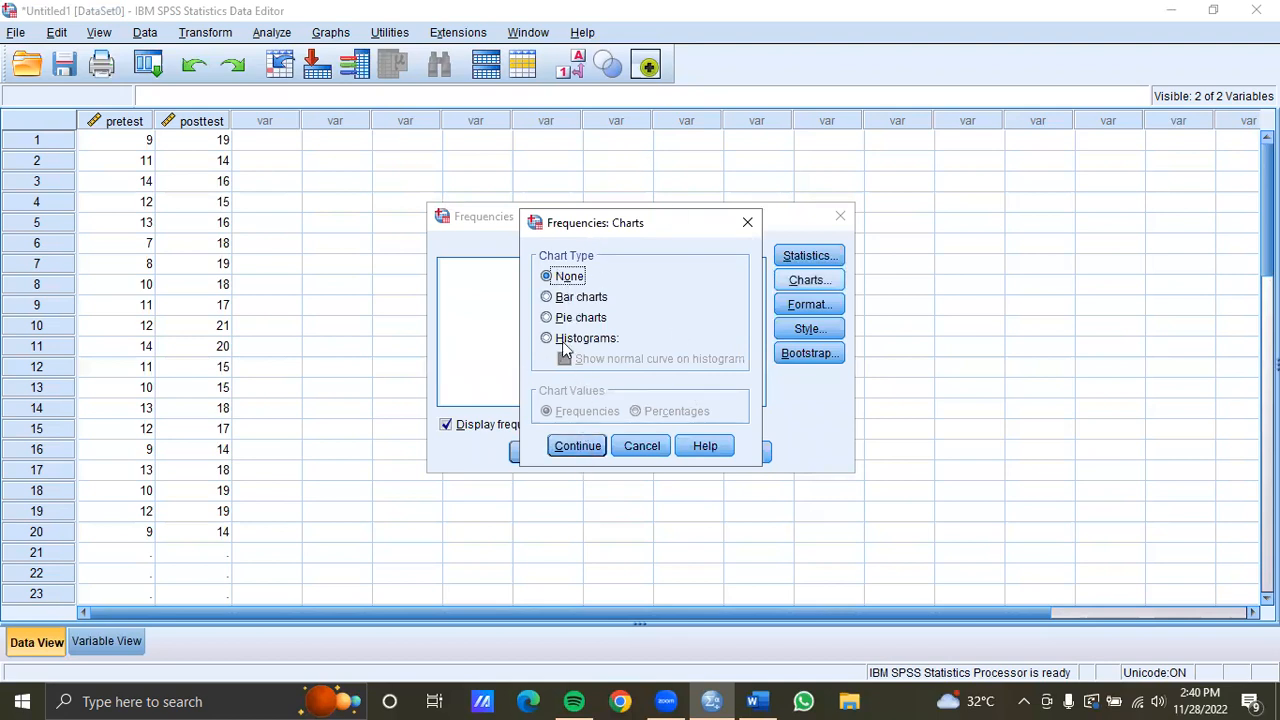
click(583, 447)
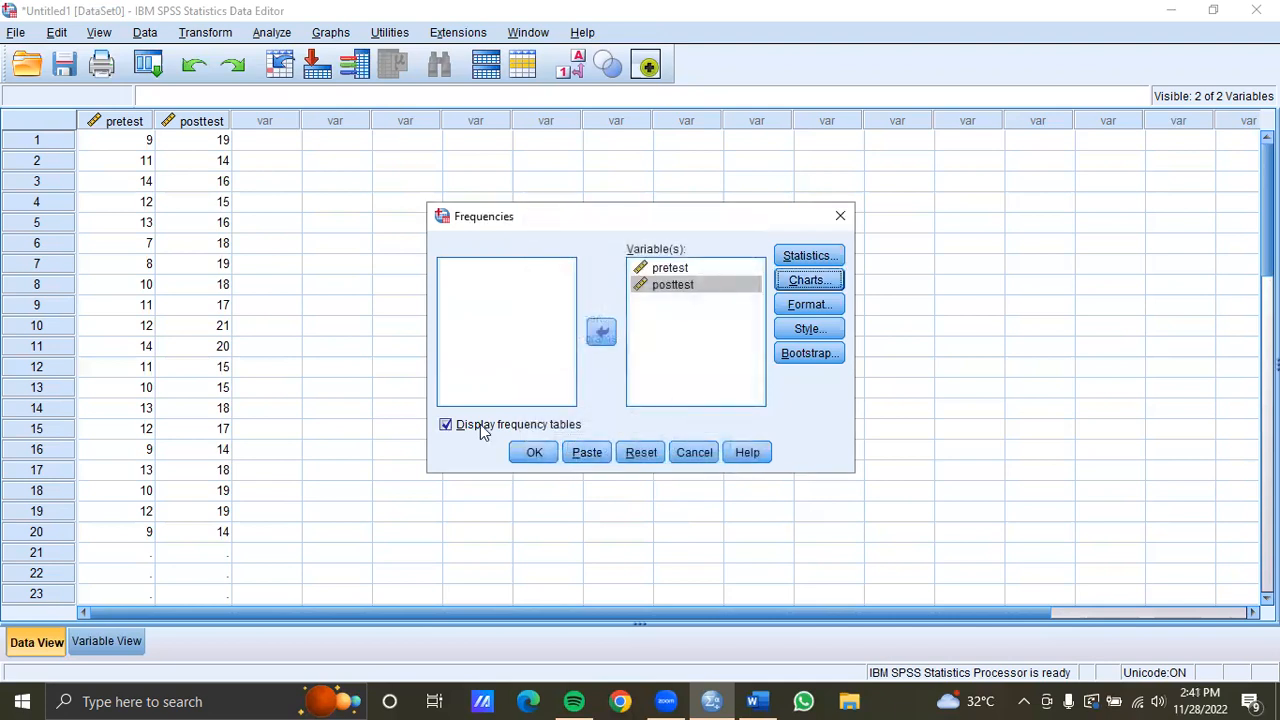
click(530, 453)
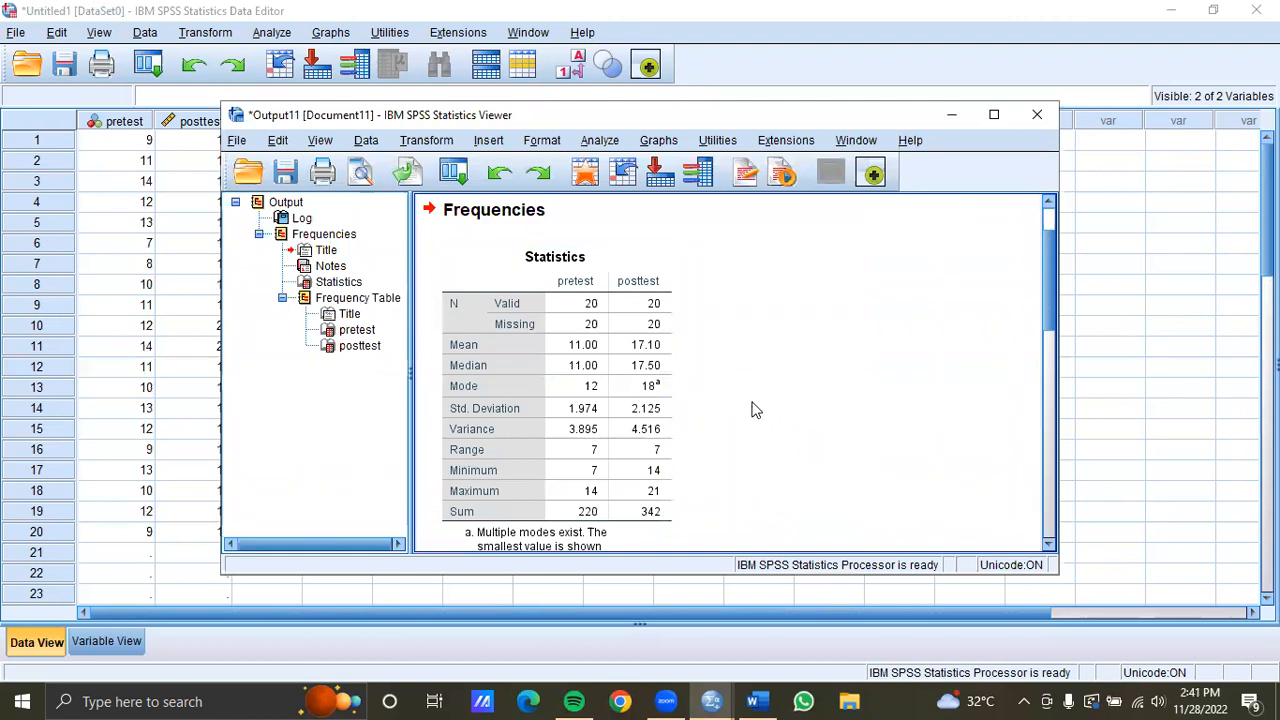
click(521, 322)
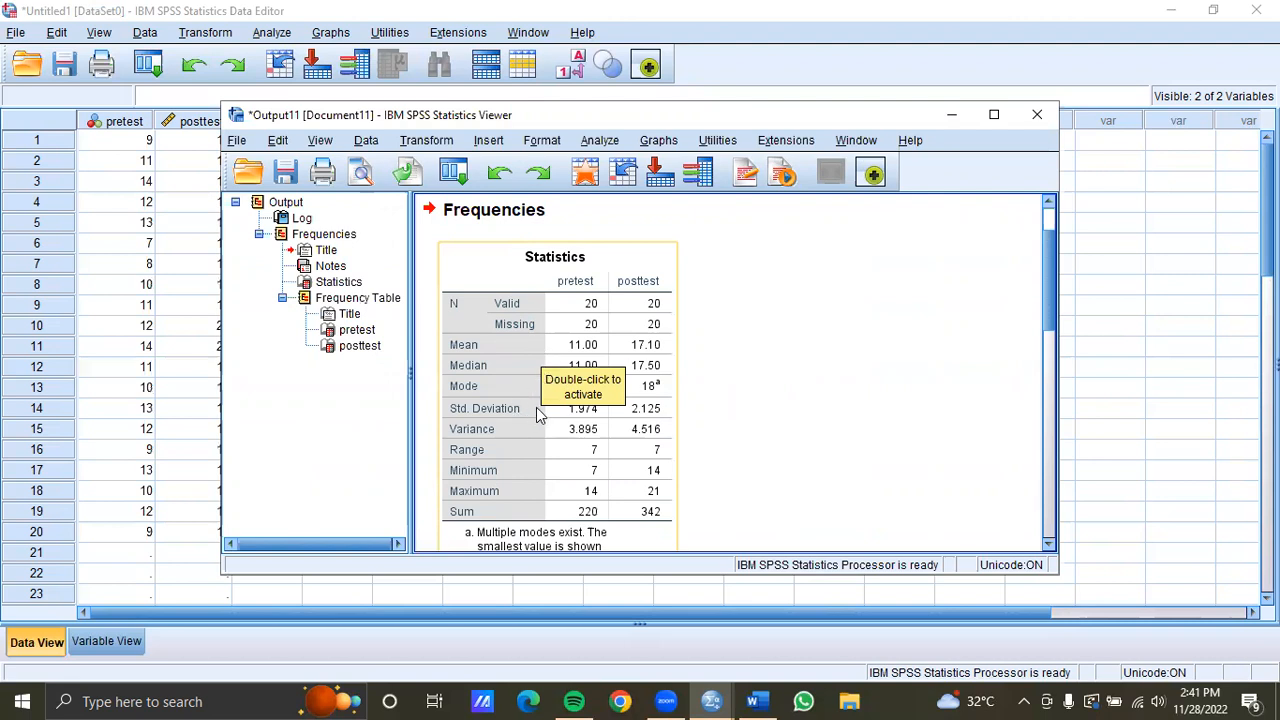
Review the Frequencies statistics and frequency table, then close the output viewer without saving it
click(742, 366)
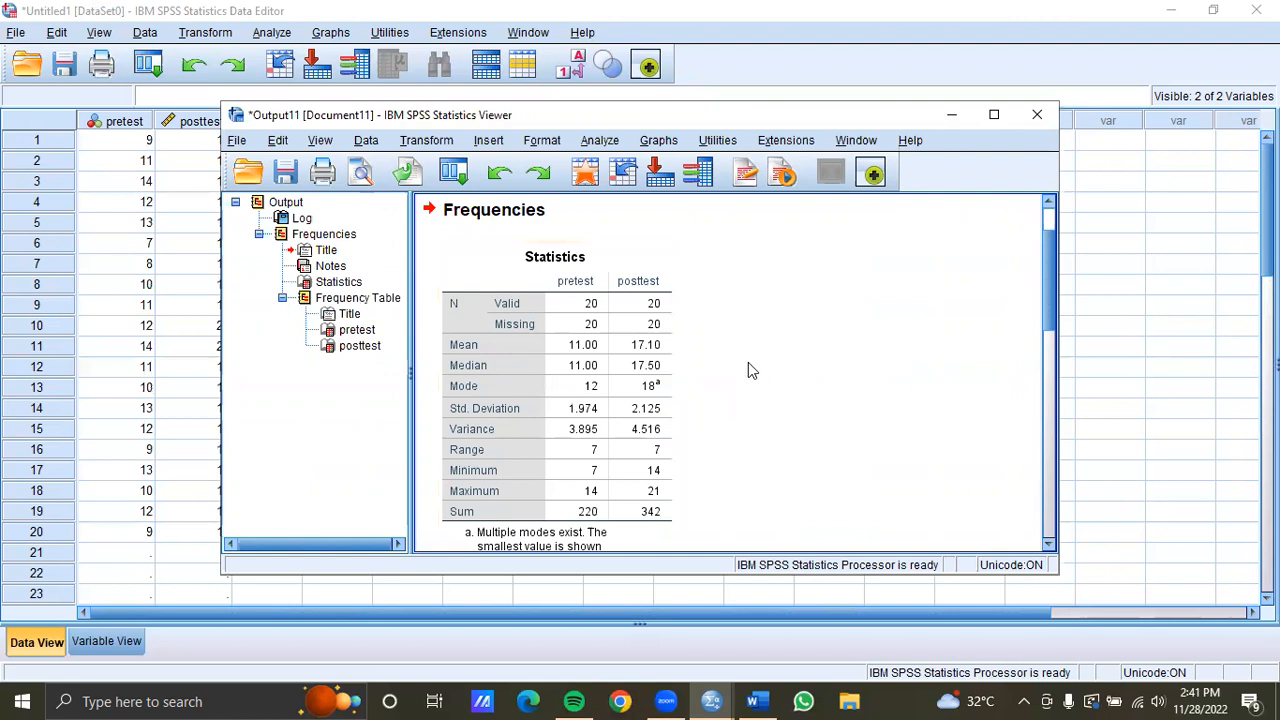
click(670, 366)
click(688, 372)
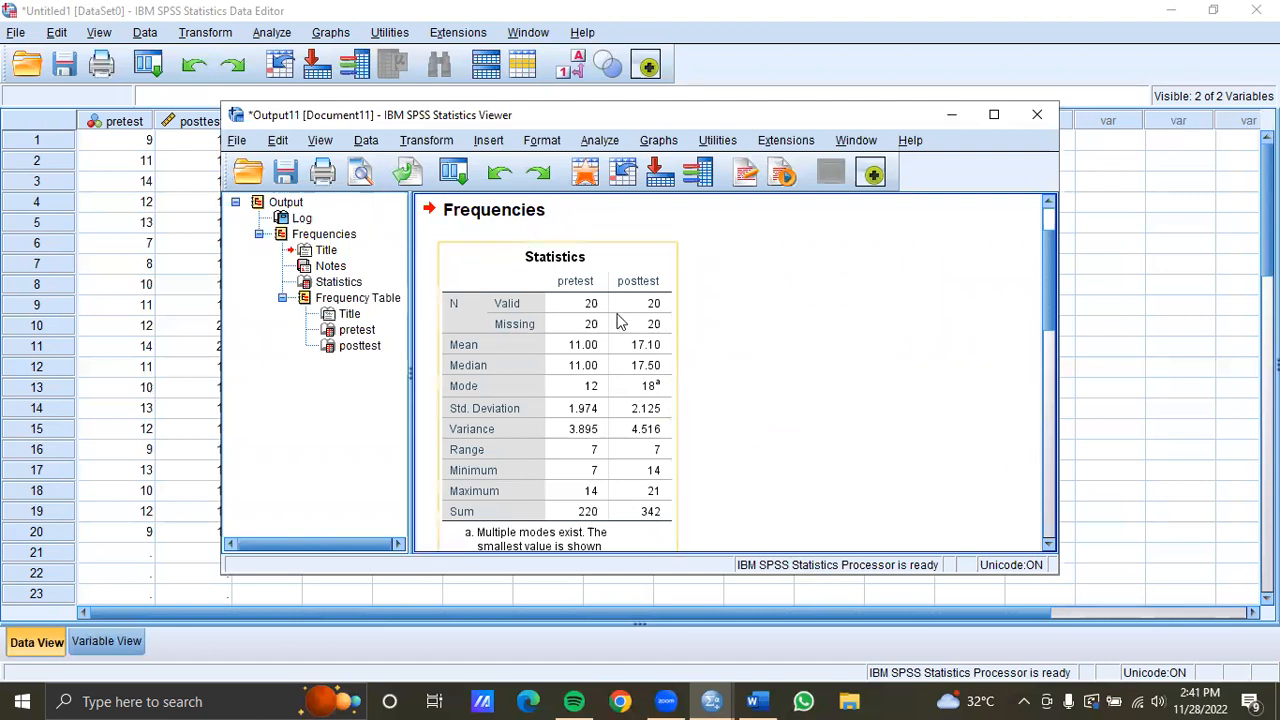
scroll(617, 436, down, 5)
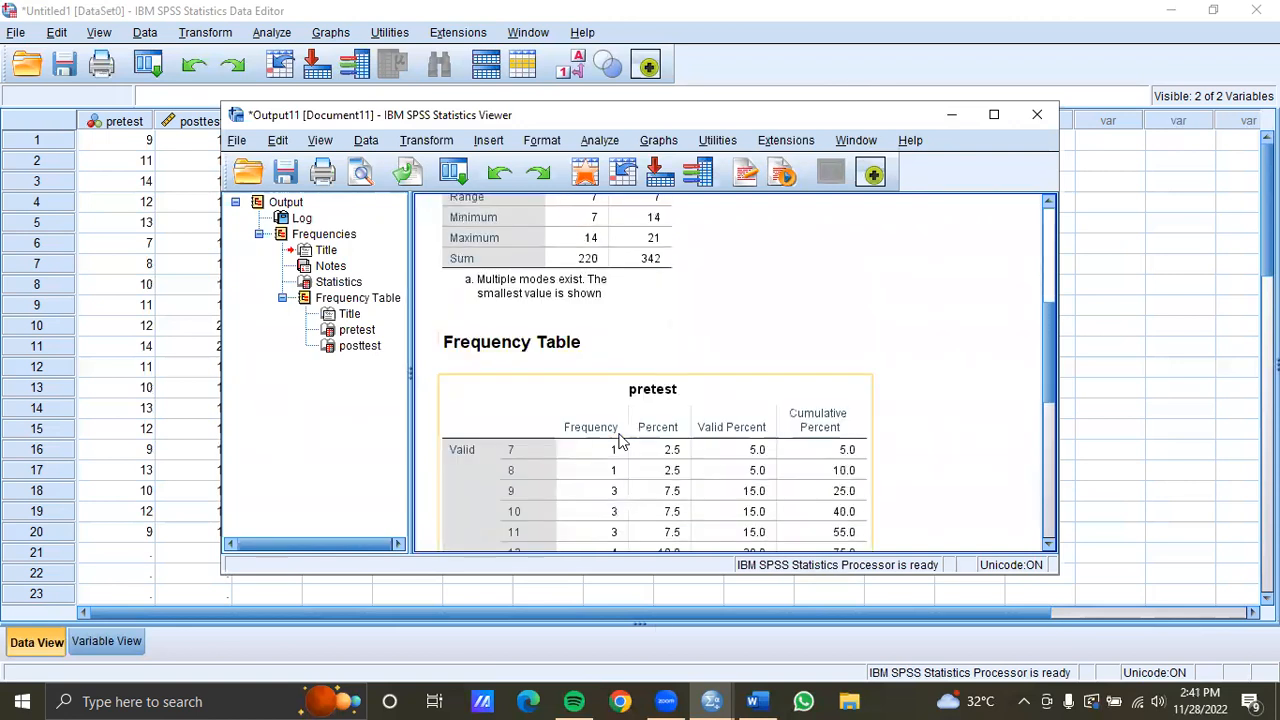
scroll(776, 295, up, 5)
click(1037, 114)
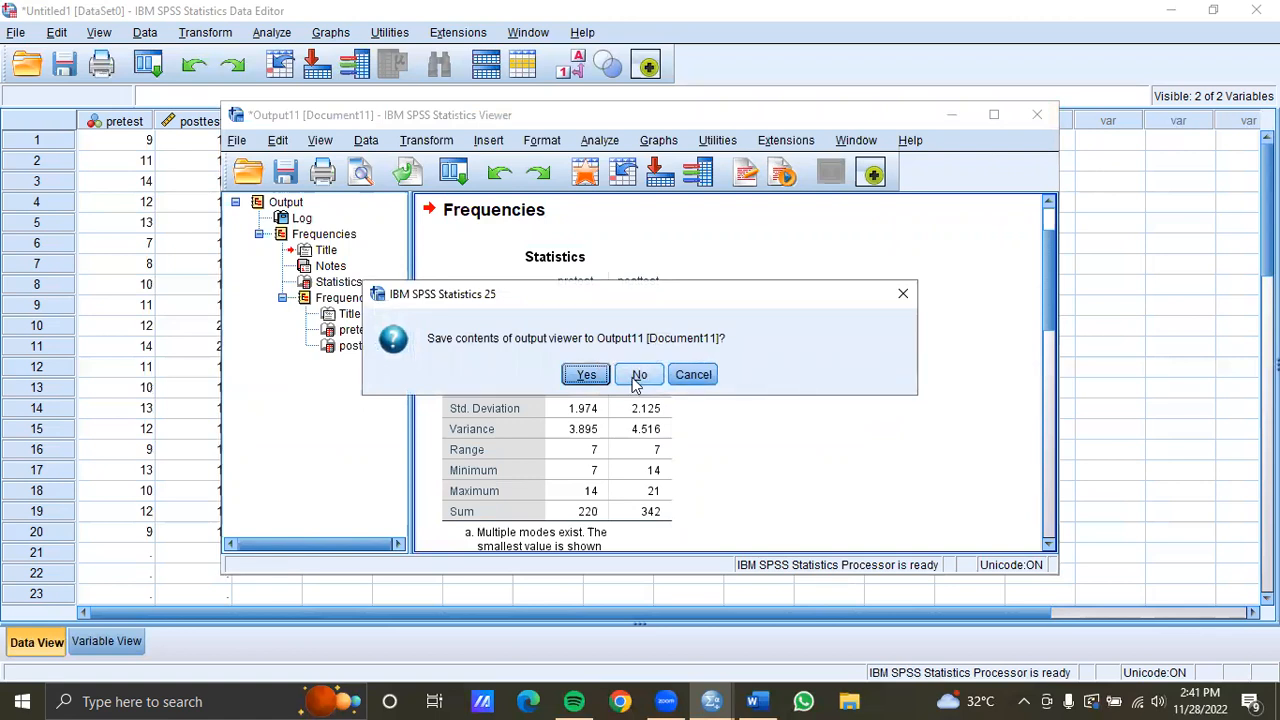
click(636, 376)
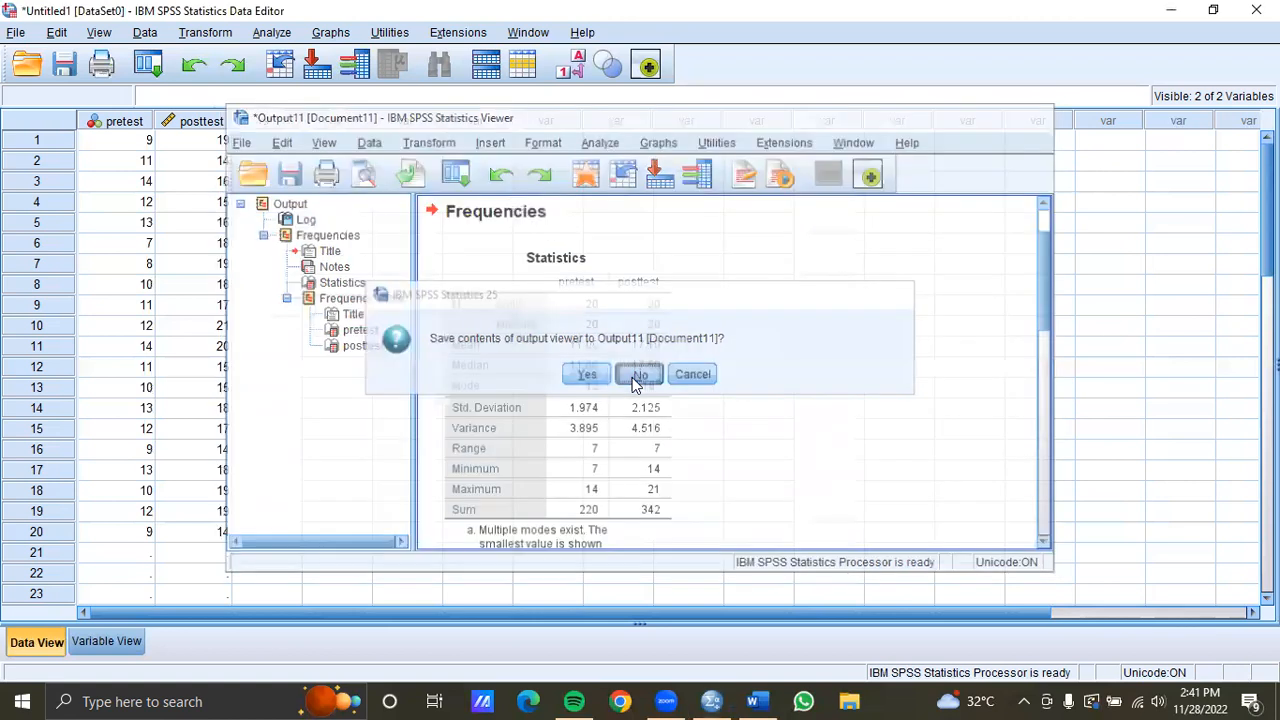
Clear the pretest and posttest variables from the data grid
click(135, 124)
click(57, 33)
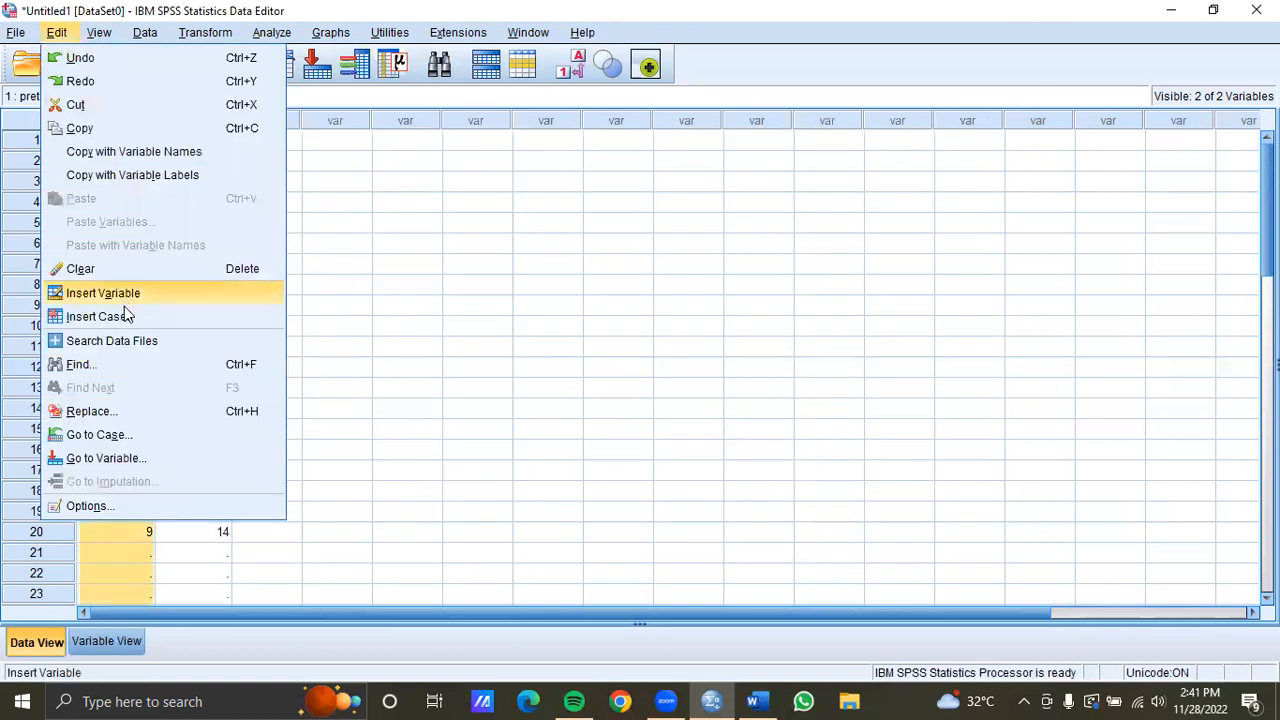
click(105, 270)
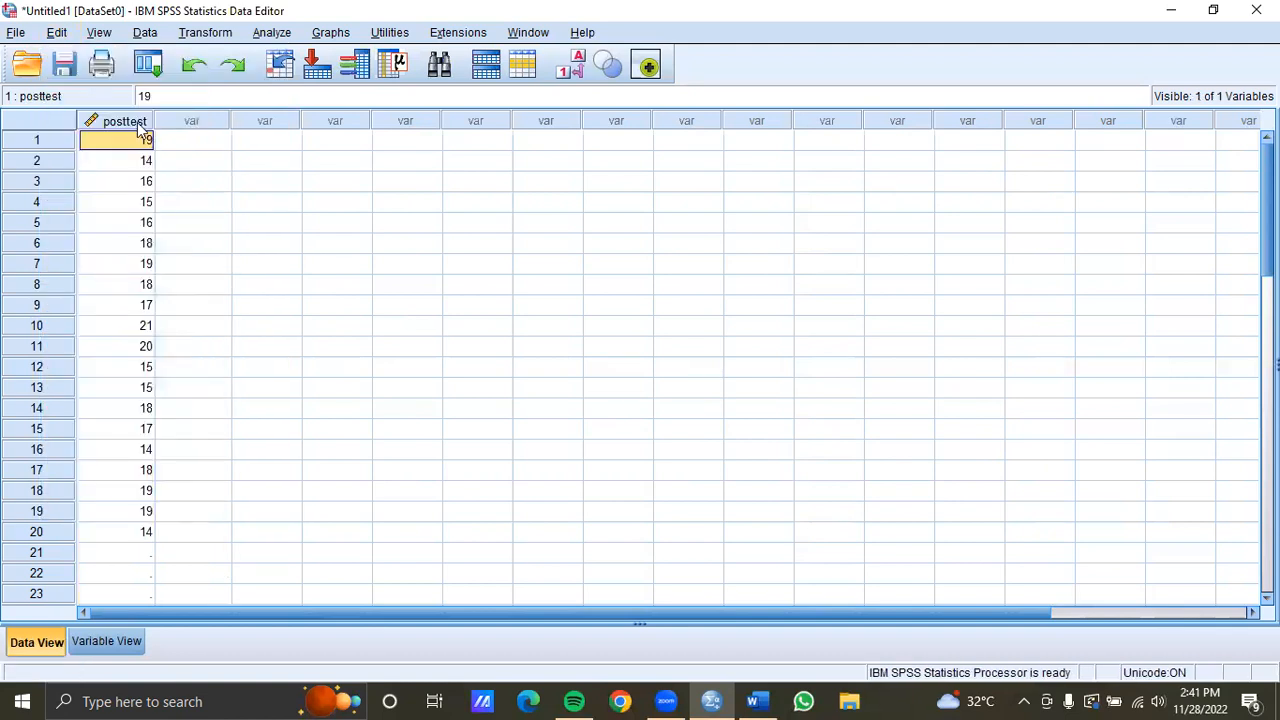
click(124, 122)
click(57, 33)
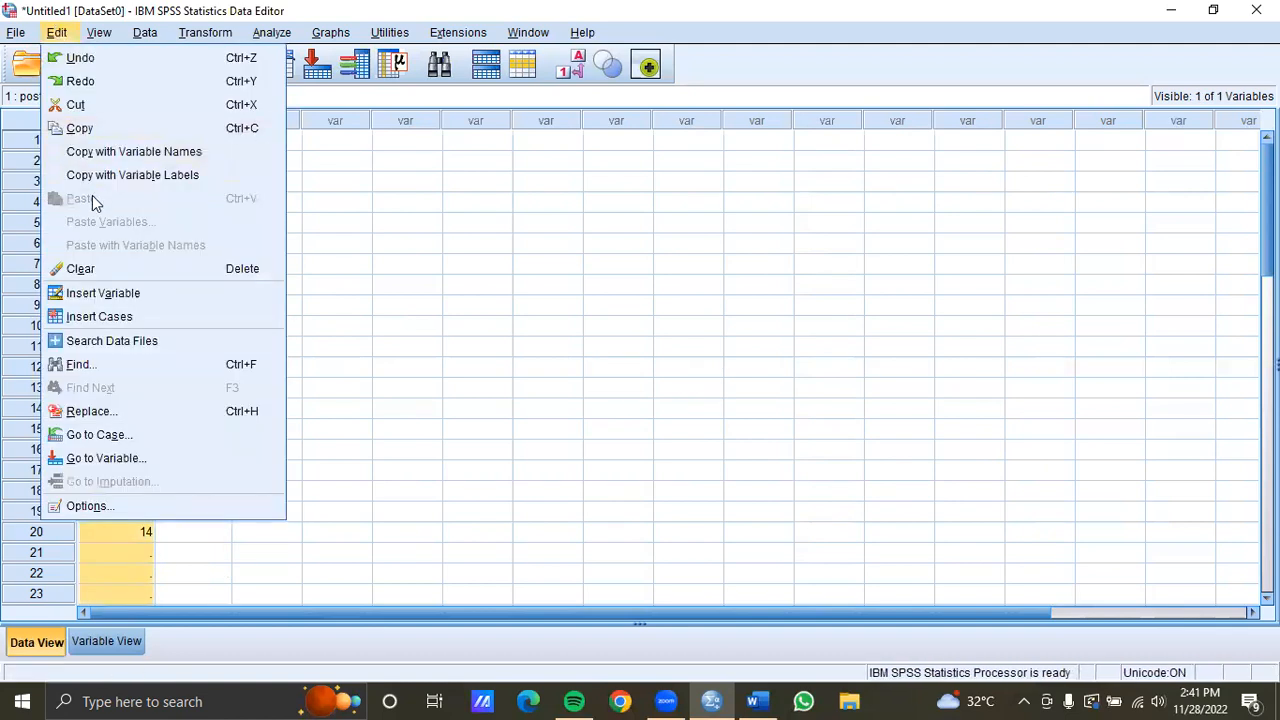
click(112, 274)
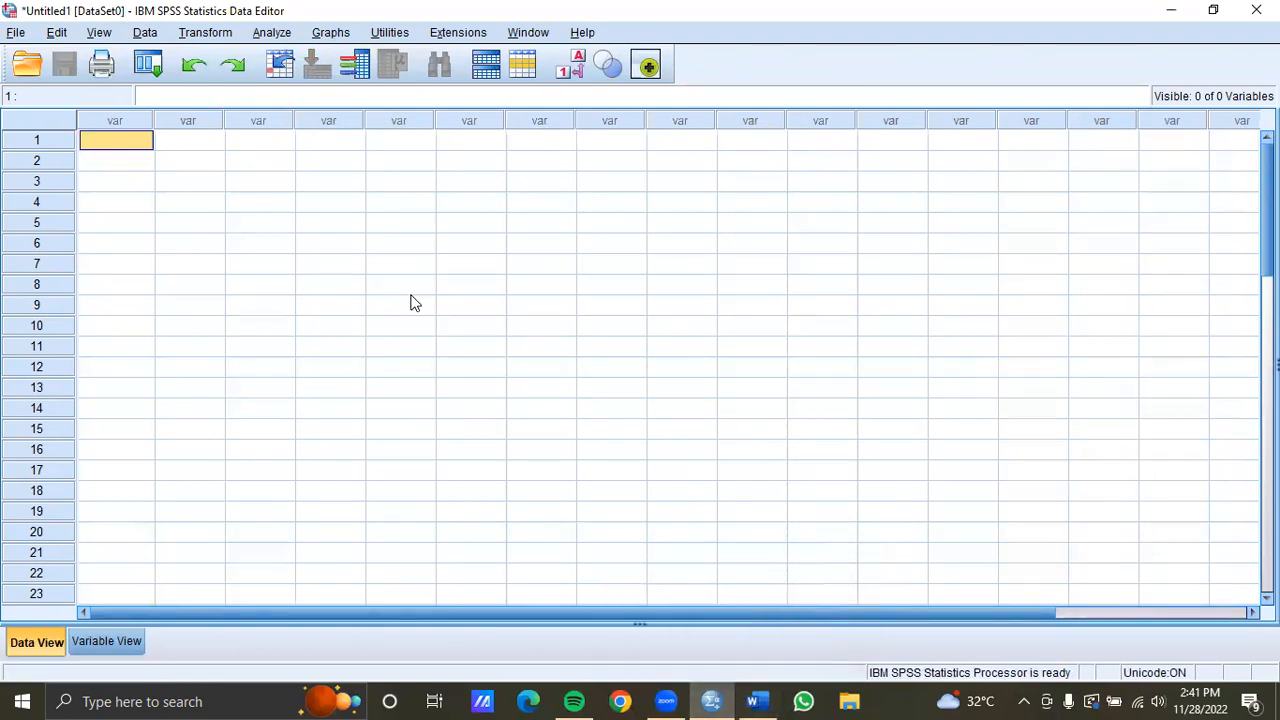
Check the experimental group's scores in the Word appendix table and return to SPSS
click(757, 701)
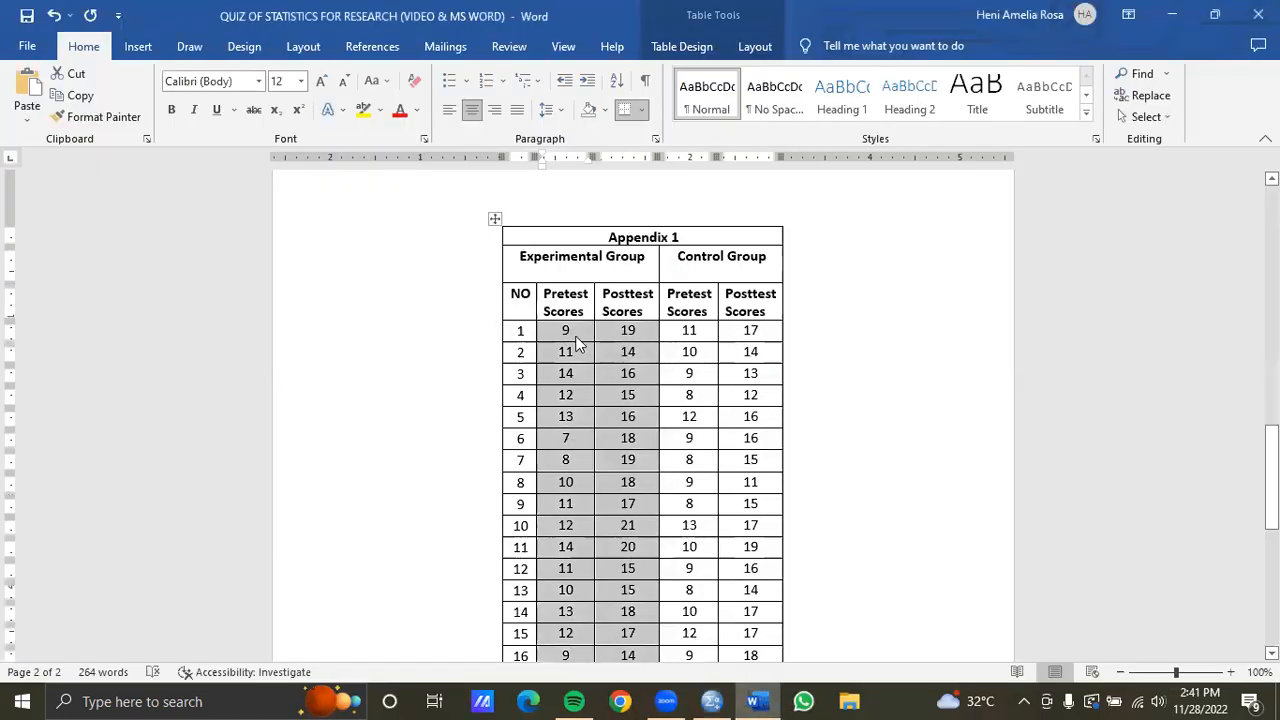
scroll(577, 344, down, 2)
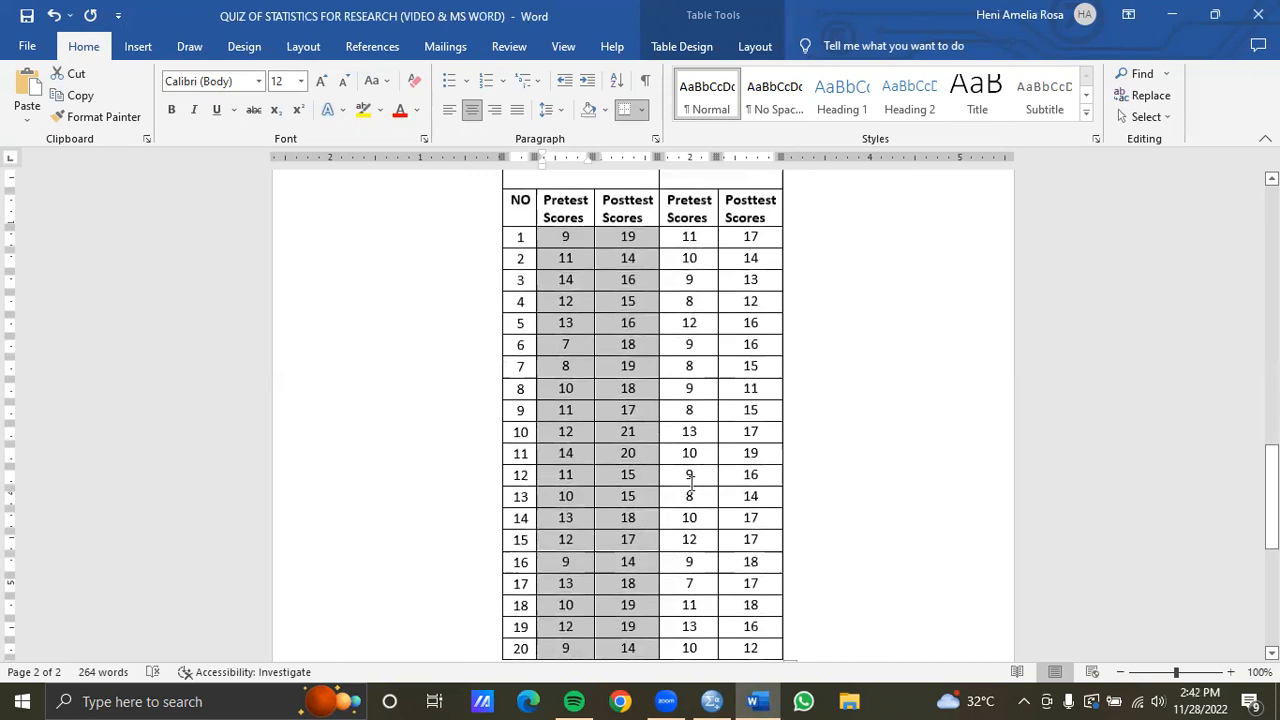
click(712, 701)
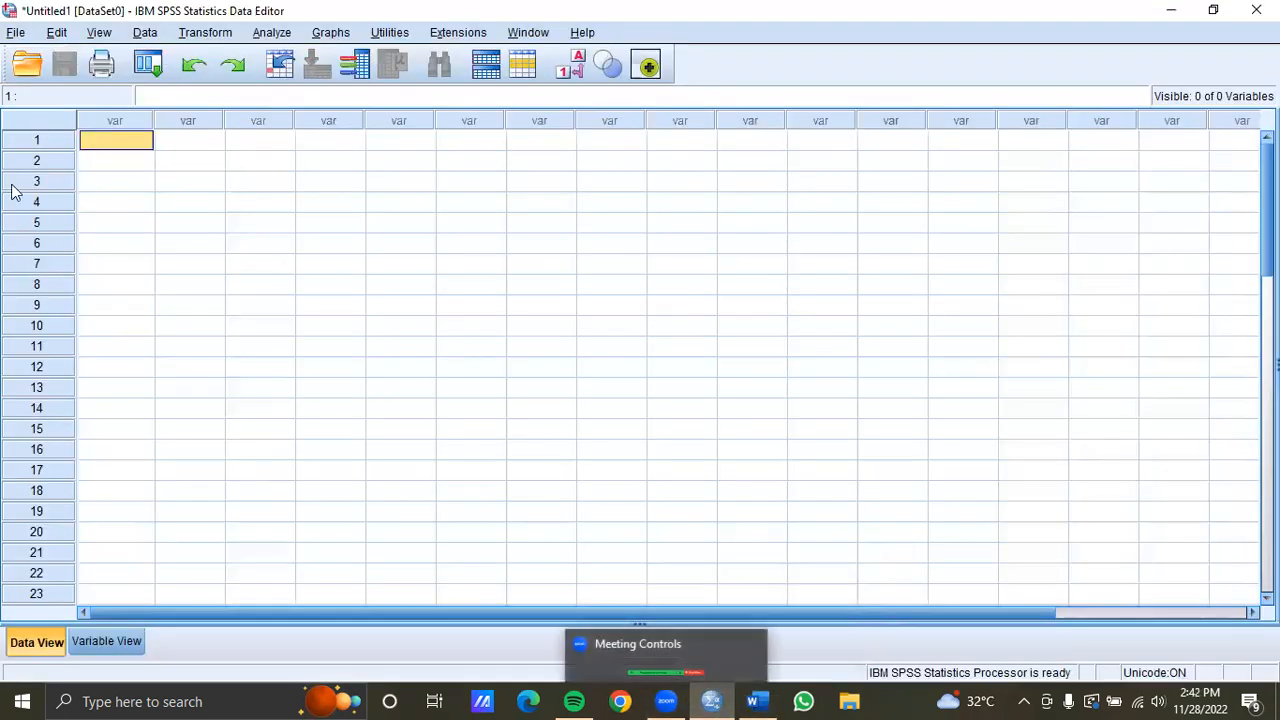
In Variable View, define a first variable named pretest
click(120, 641)
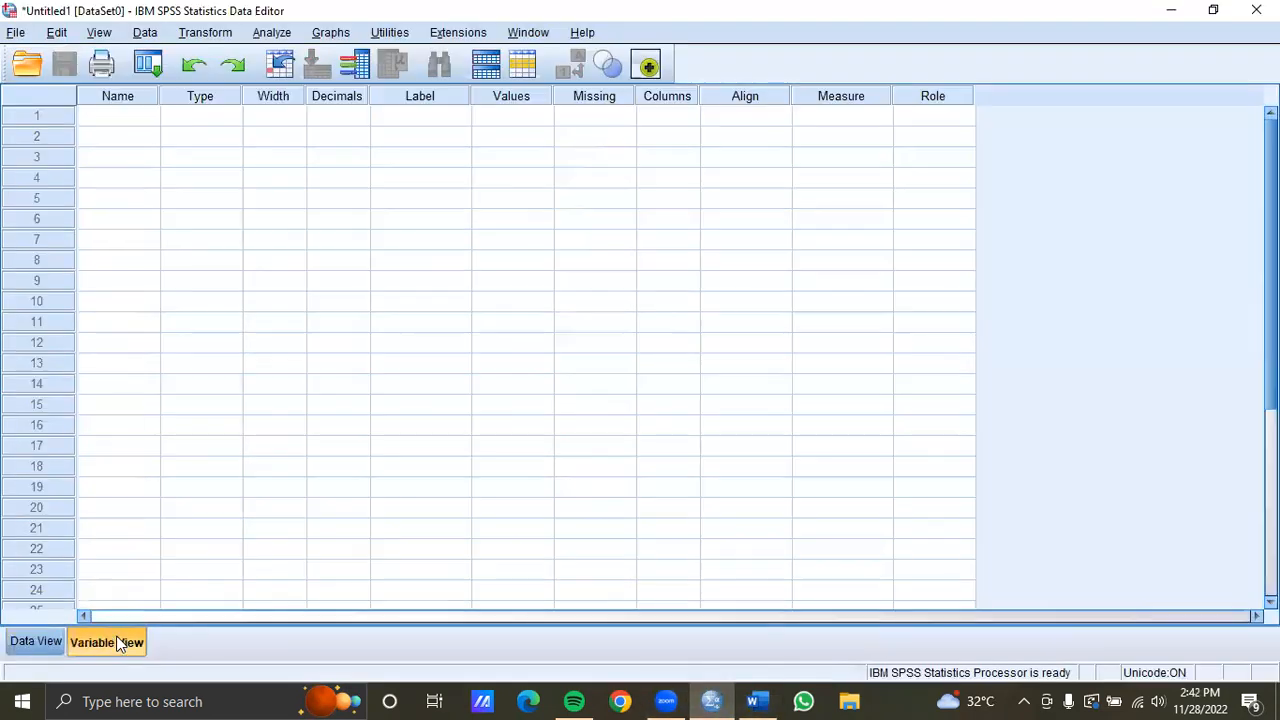
double_click(146, 116)
text(pretest)
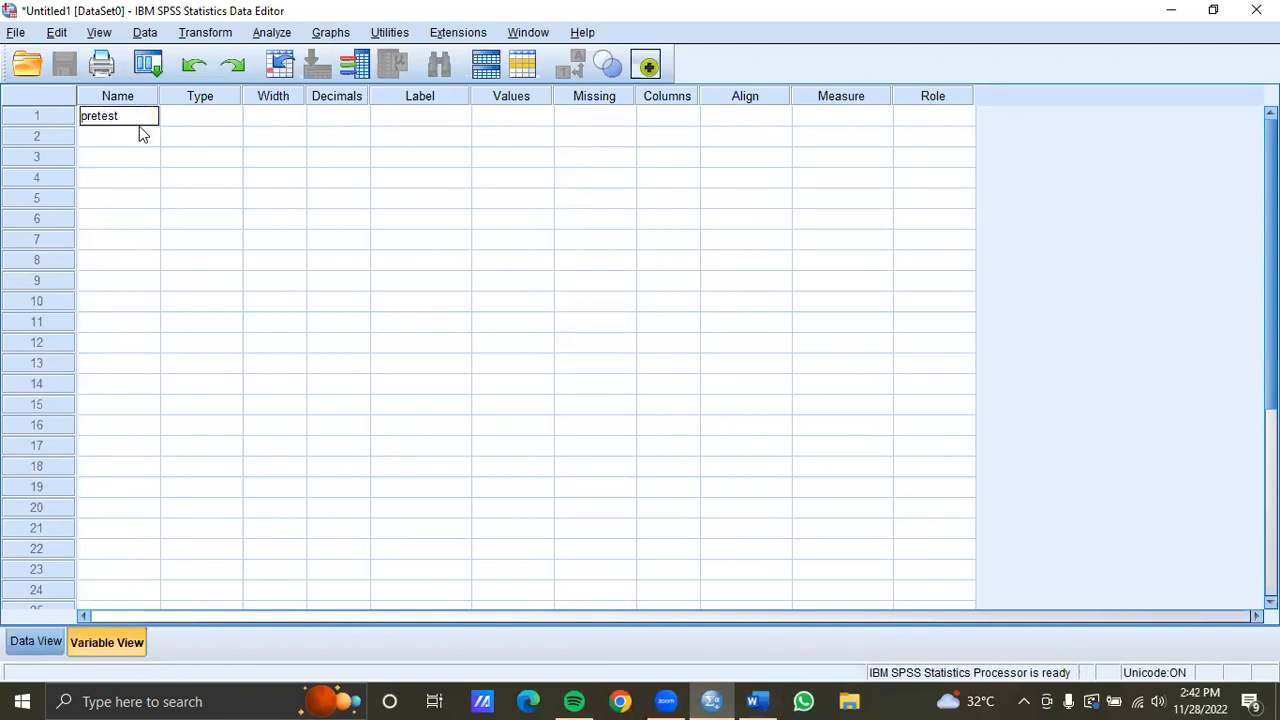
click(144, 137)
Define a second variable named posttest, dismissing the illegal-name error and retyping the name
click(144, 137)
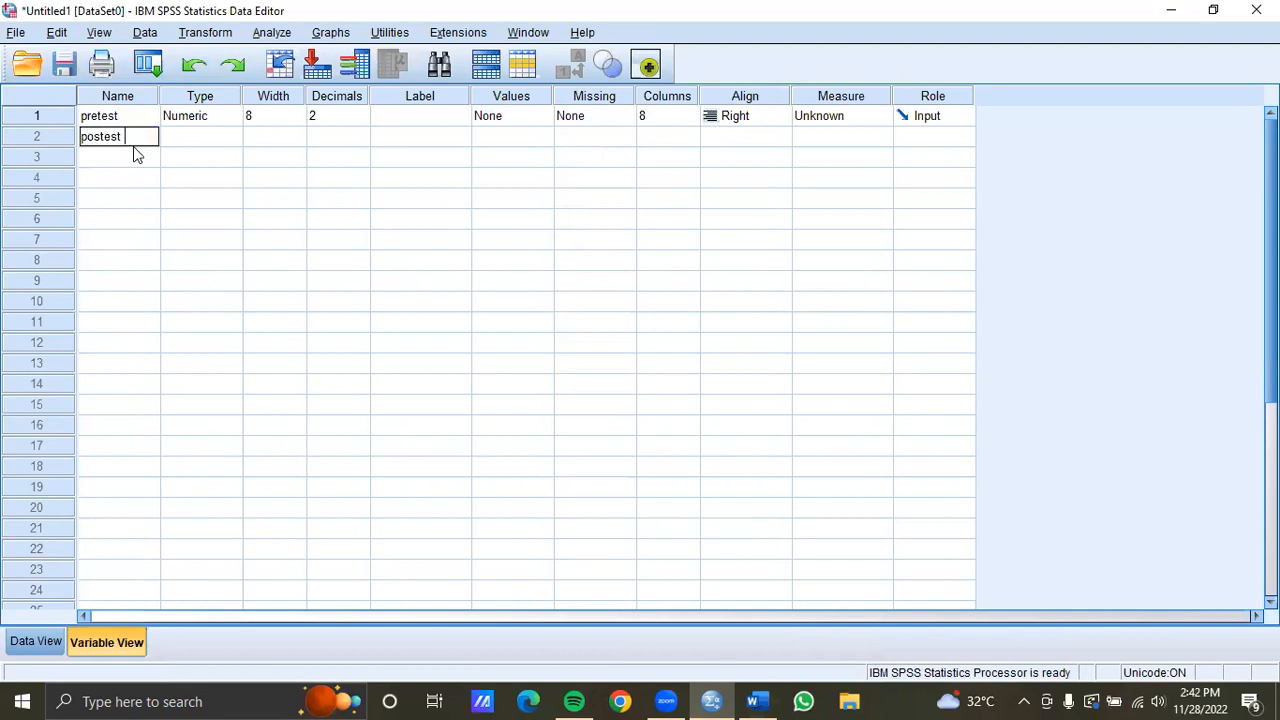
text(t)
click(240, 140)
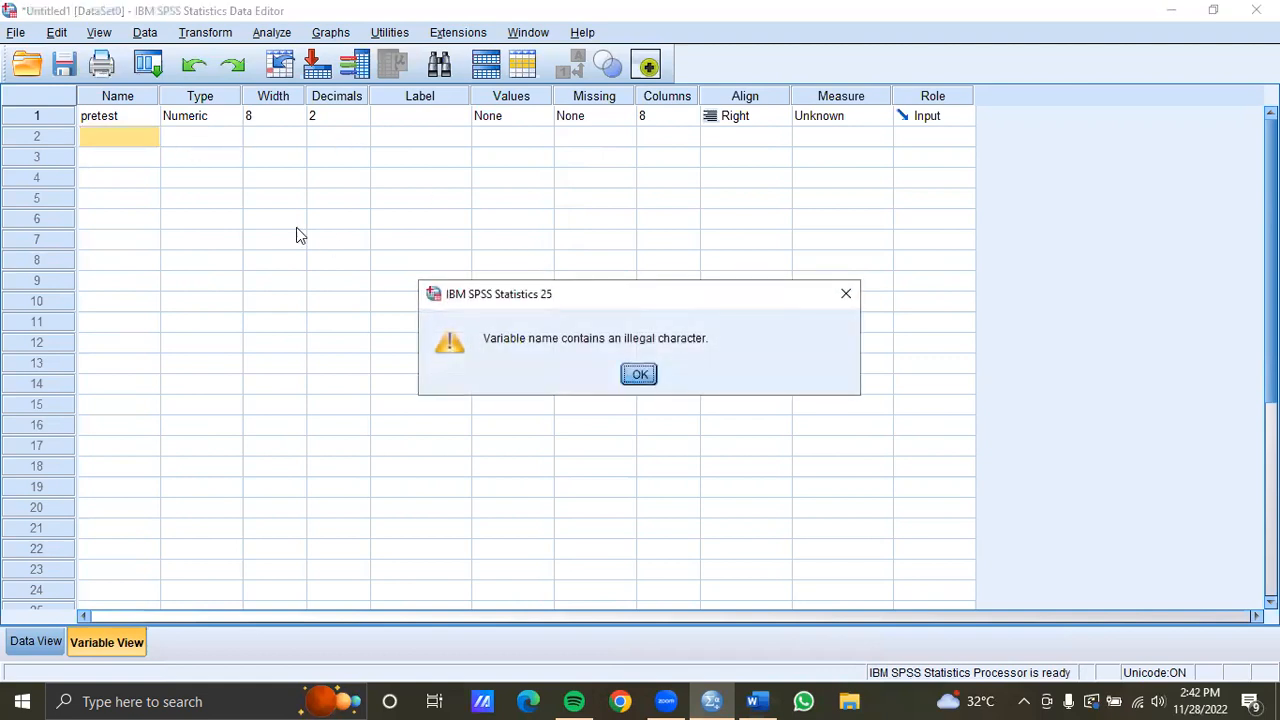
click(846, 296)
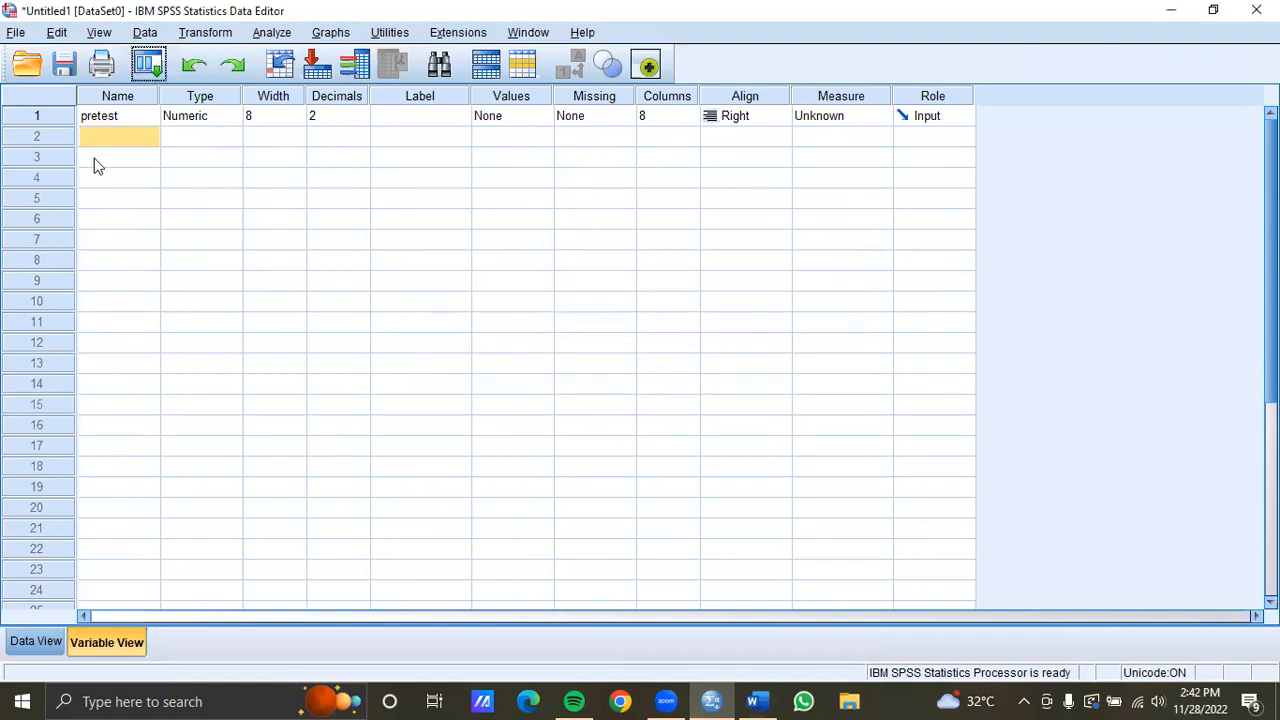
click(86, 140)
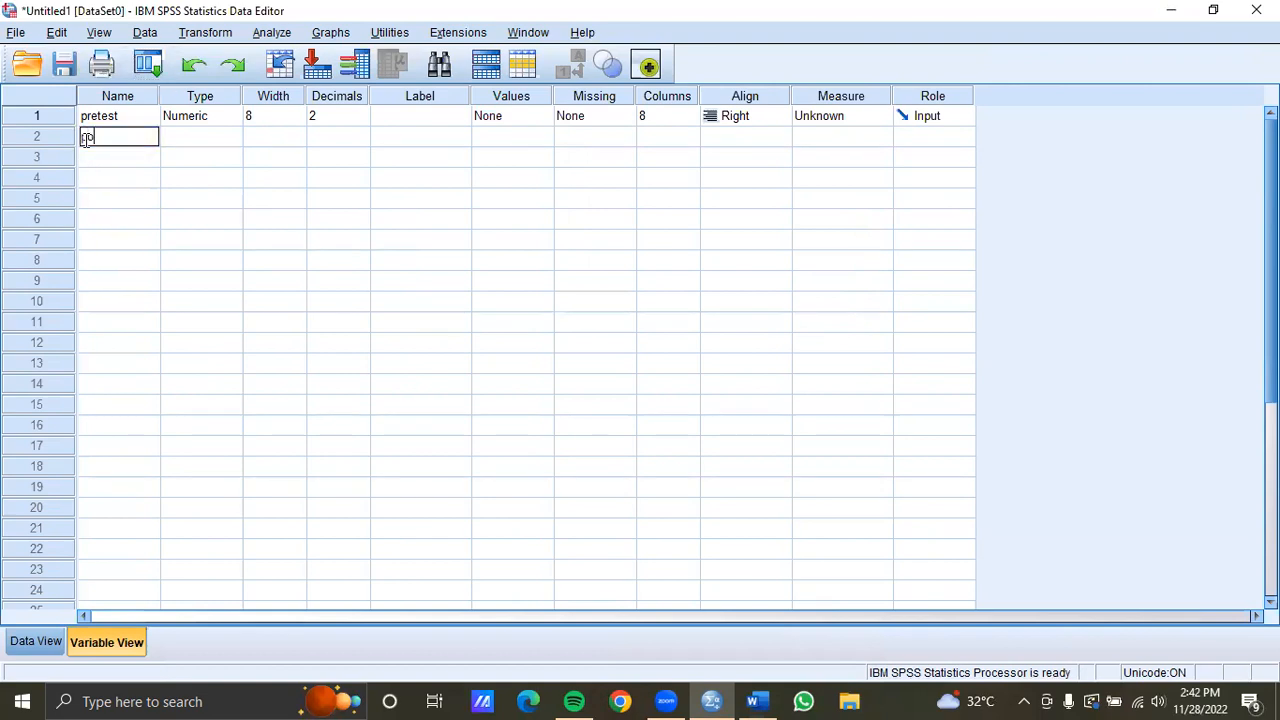
text(posttest)
click(182, 139)
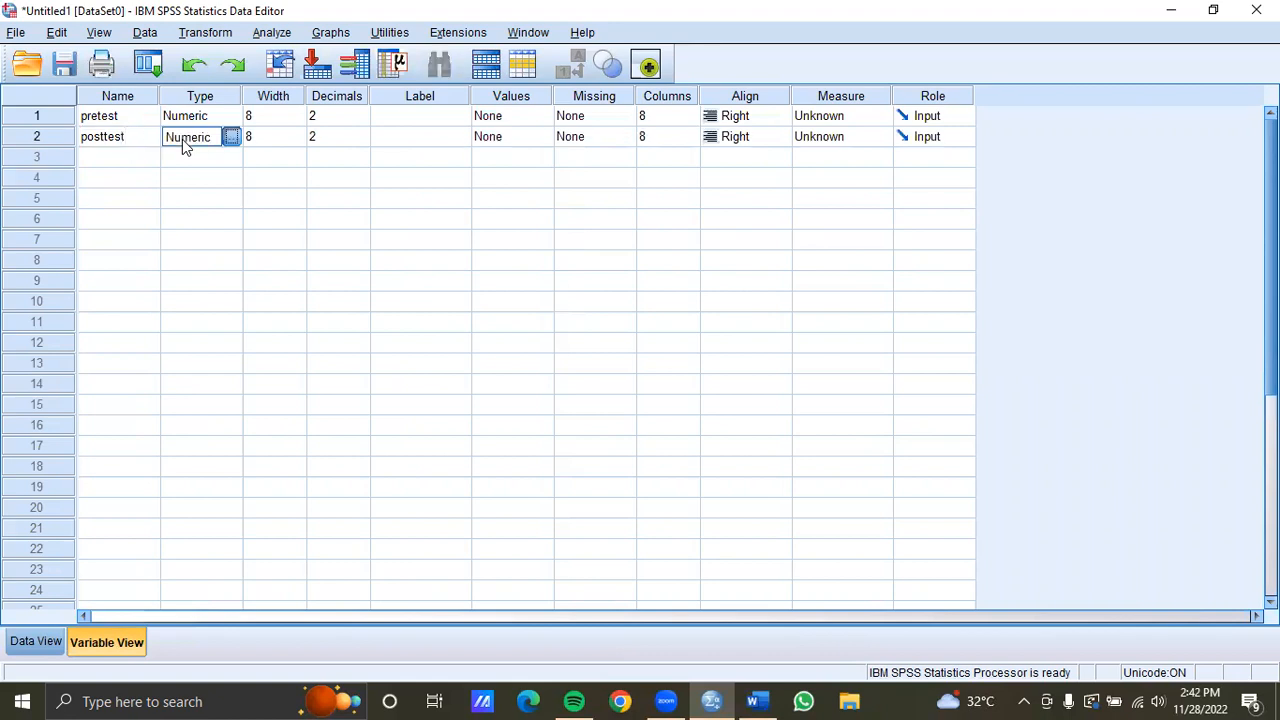
Set the decimals of both pretest and posttest to 0
click(344, 135)
double_click(362, 141)
click(362, 118)
double_click(362, 121)
click(330, 240)
Paste the experimental group's scores into the pretest and posttest columns for rows 1 to 20
click(40, 641)
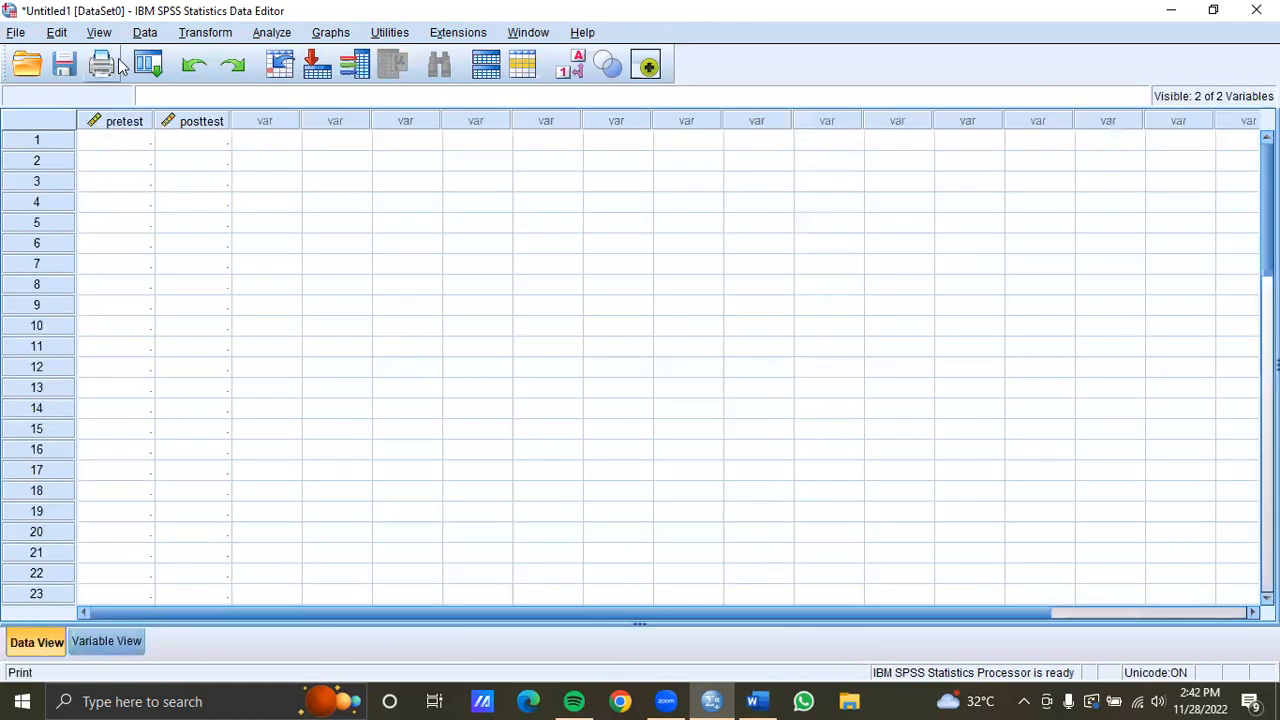
drag(127, 138, 163, 376)
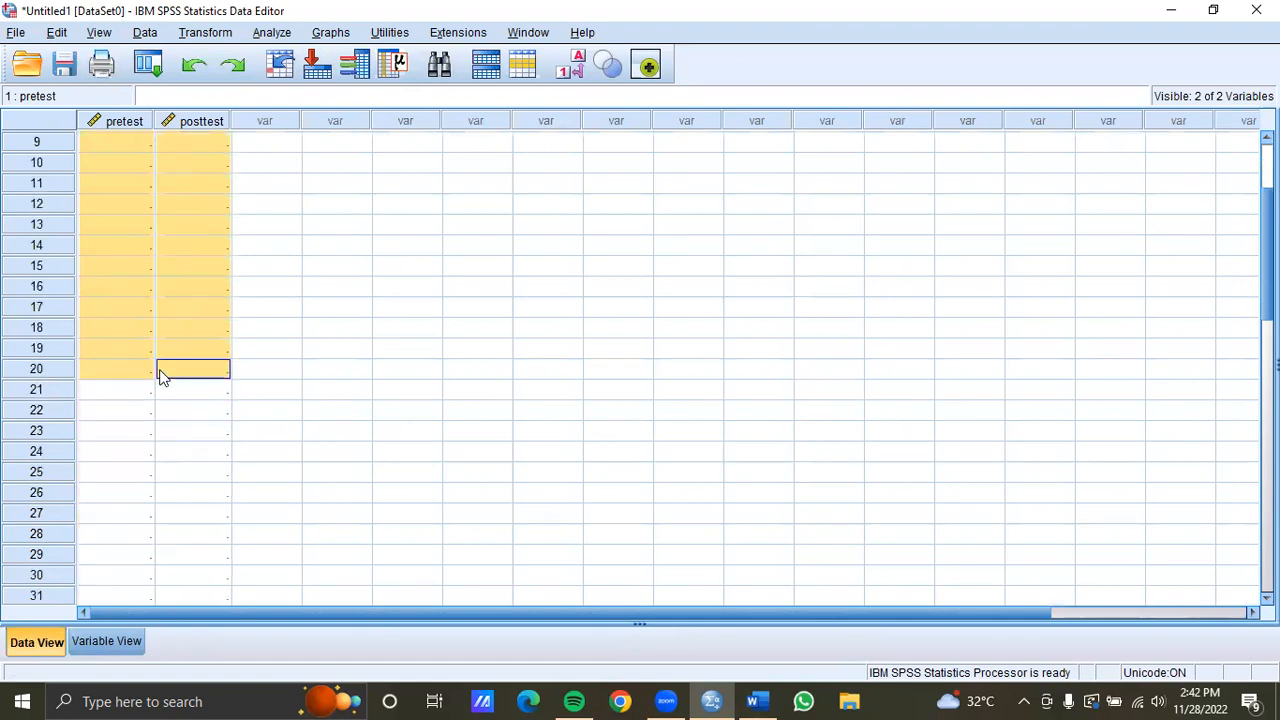
right_click(107, 261)
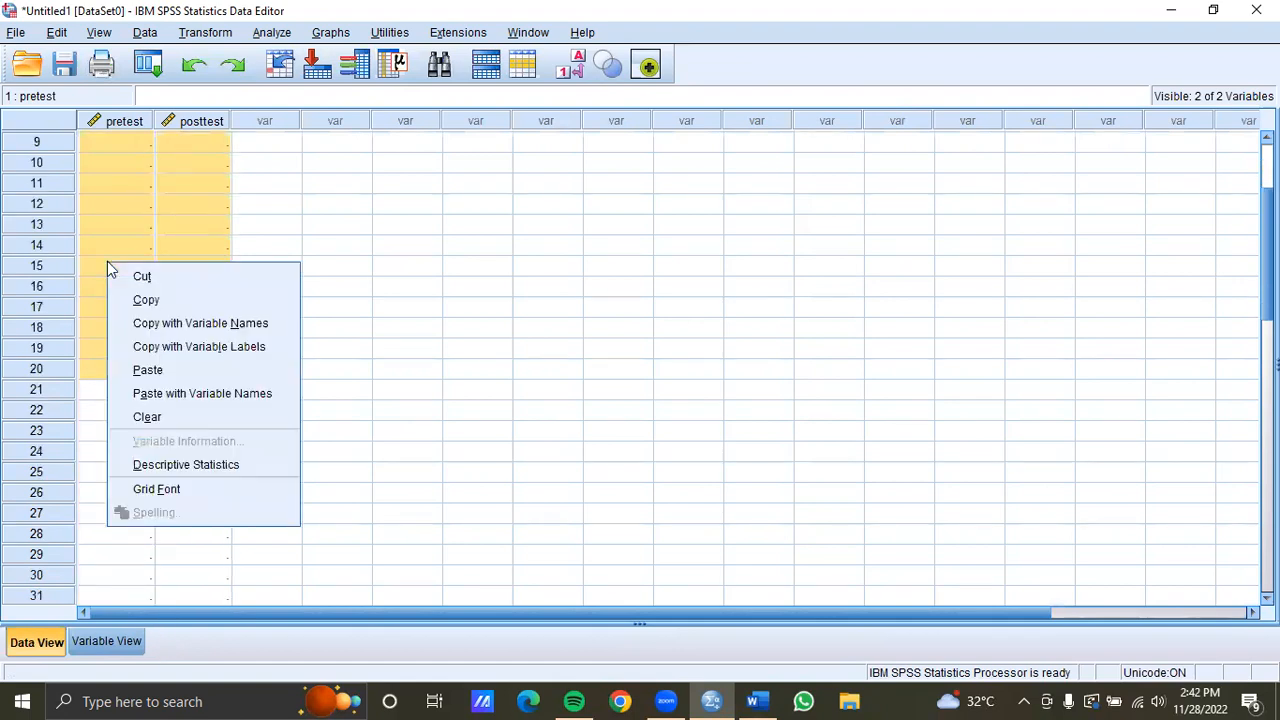
click(197, 370)
scroll(378, 299, up, 3)
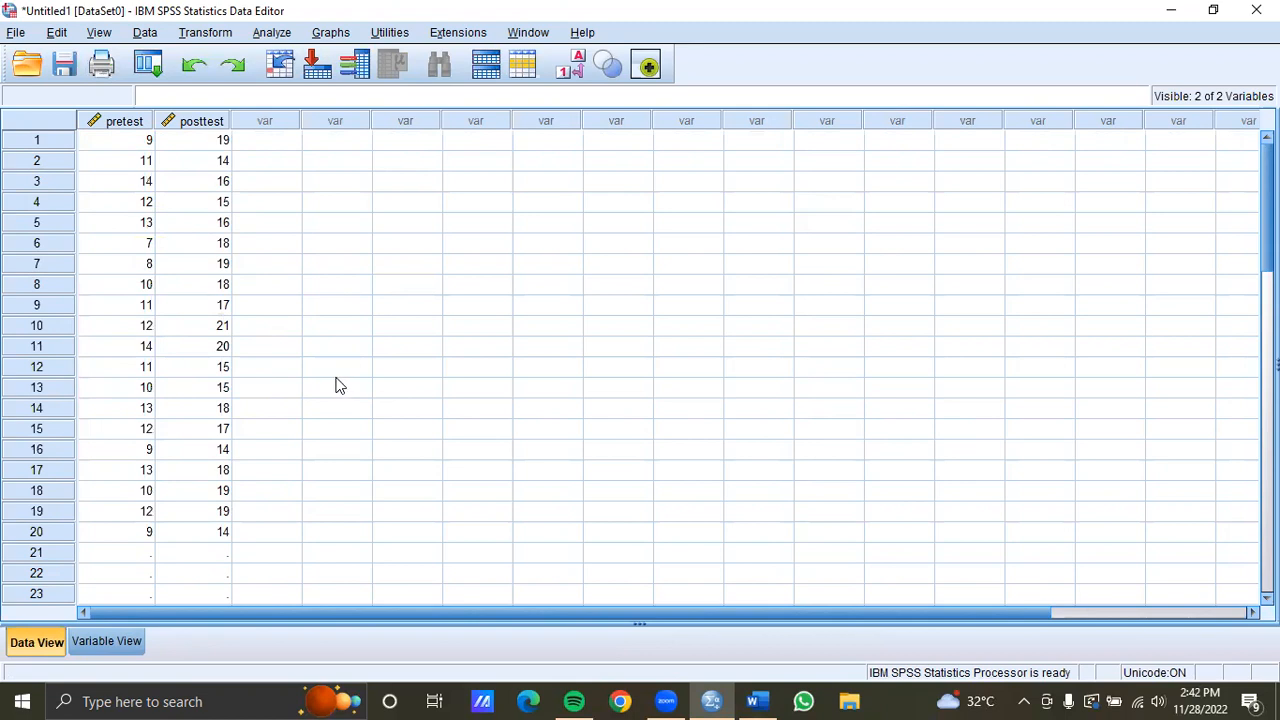
click(272, 33)
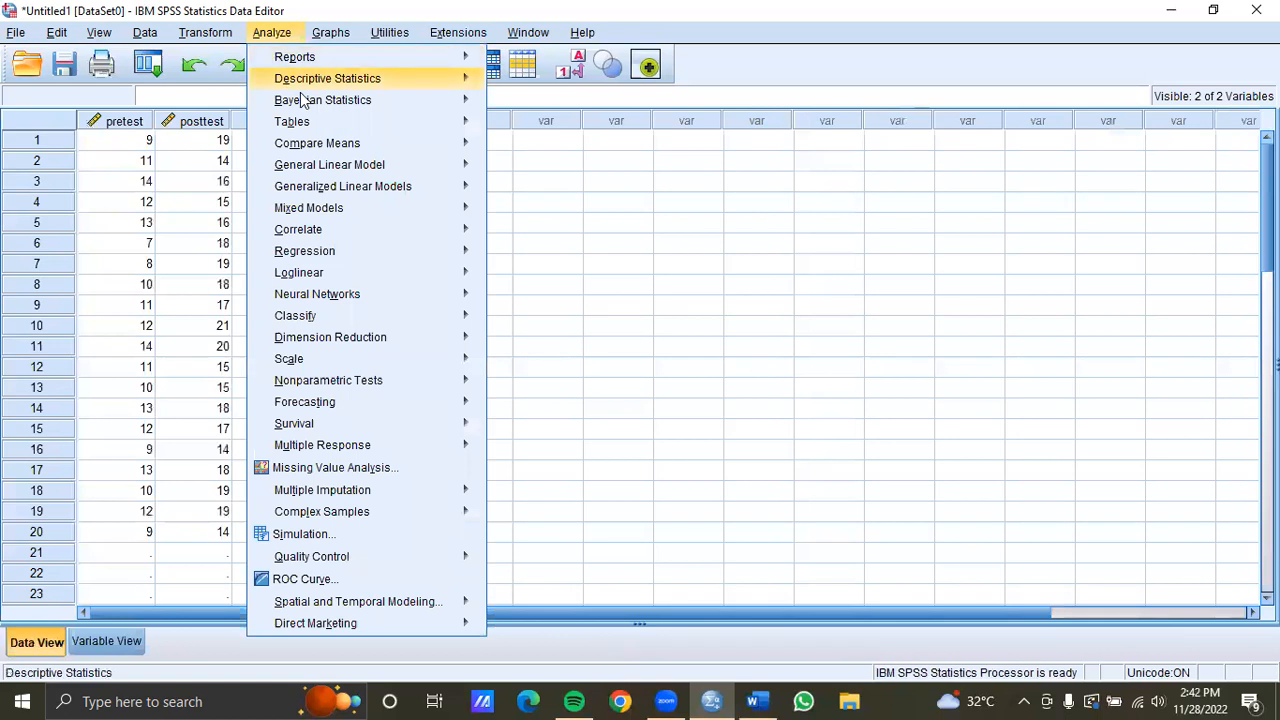
mouse_move(435, 145)
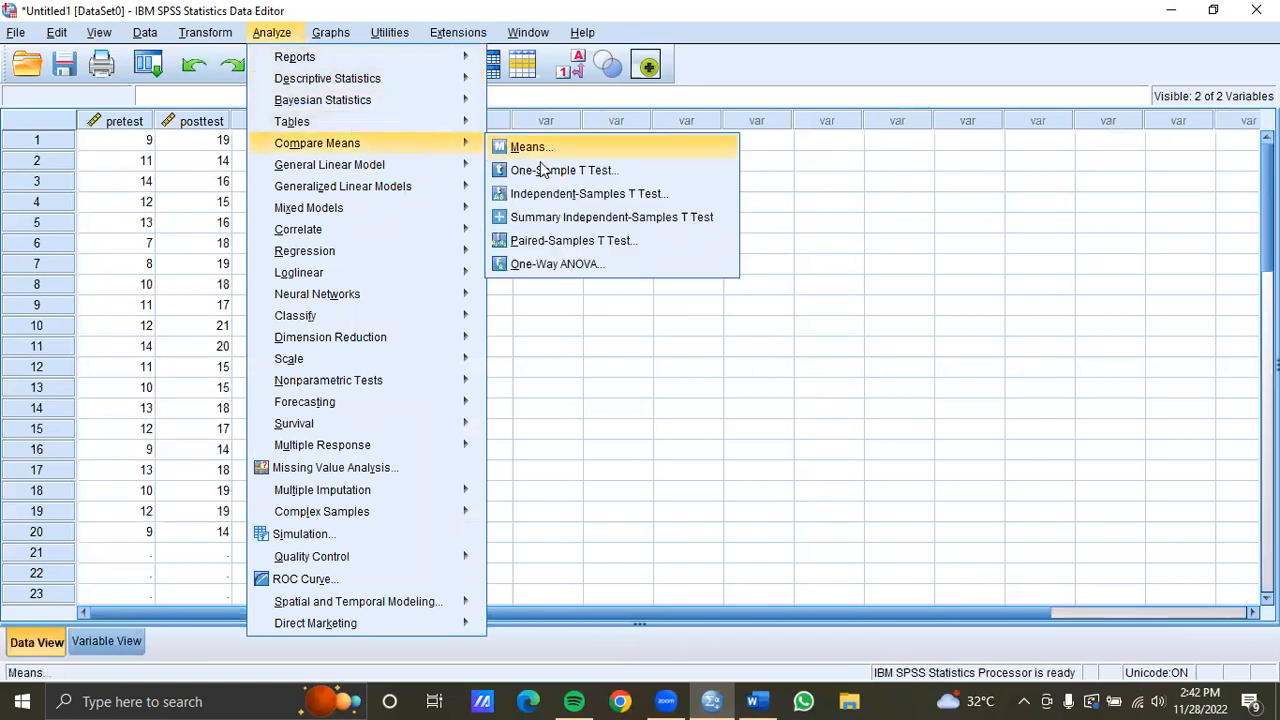
click(580, 241)
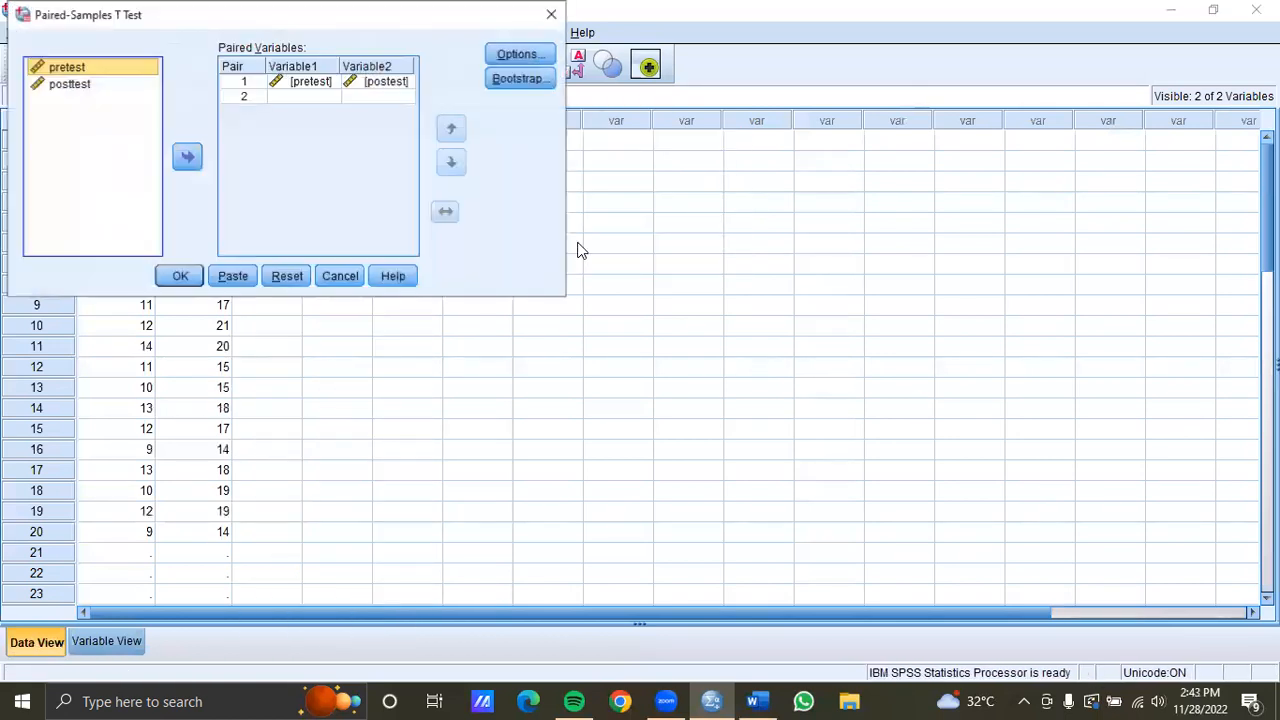
click(233, 277)
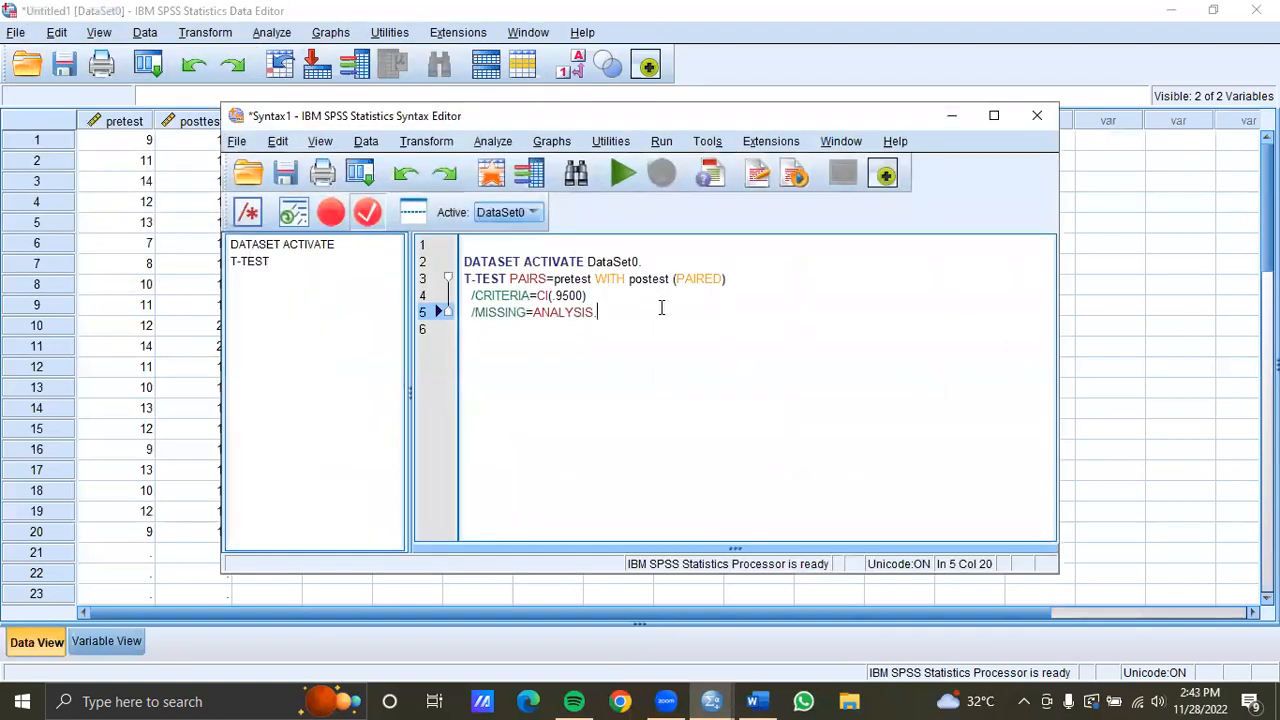
click(1048, 118)
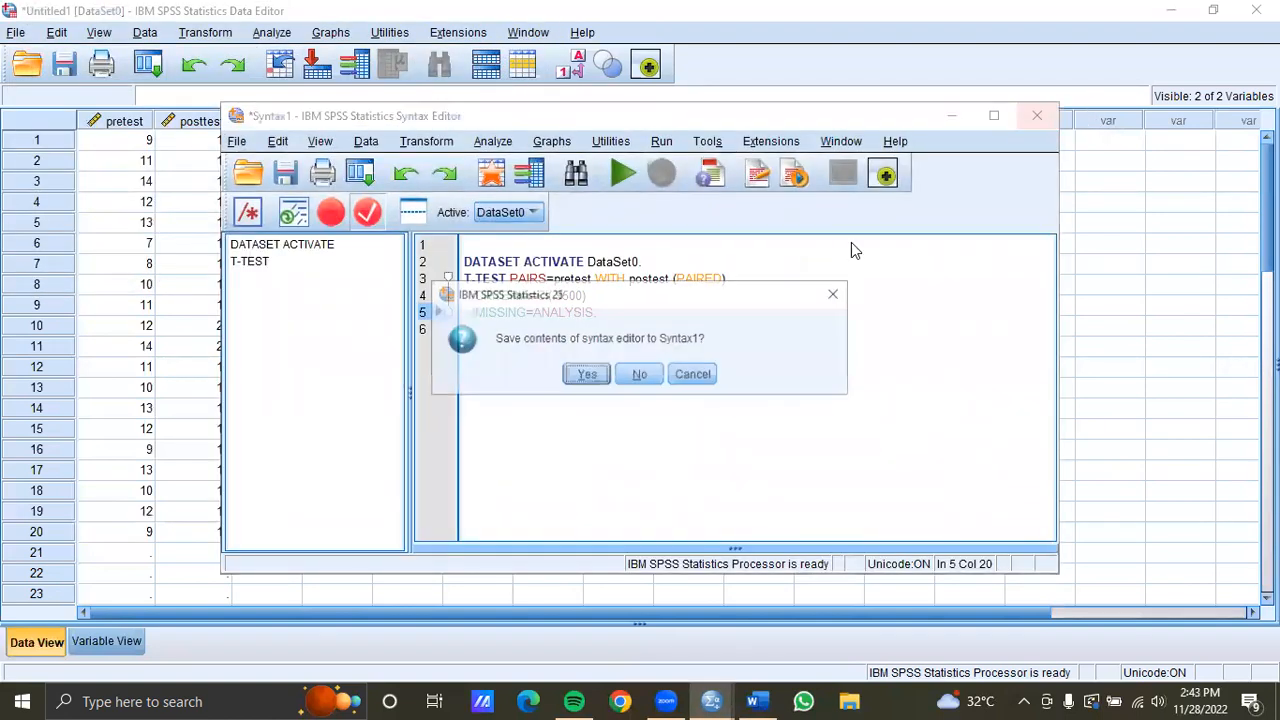
click(636, 376)
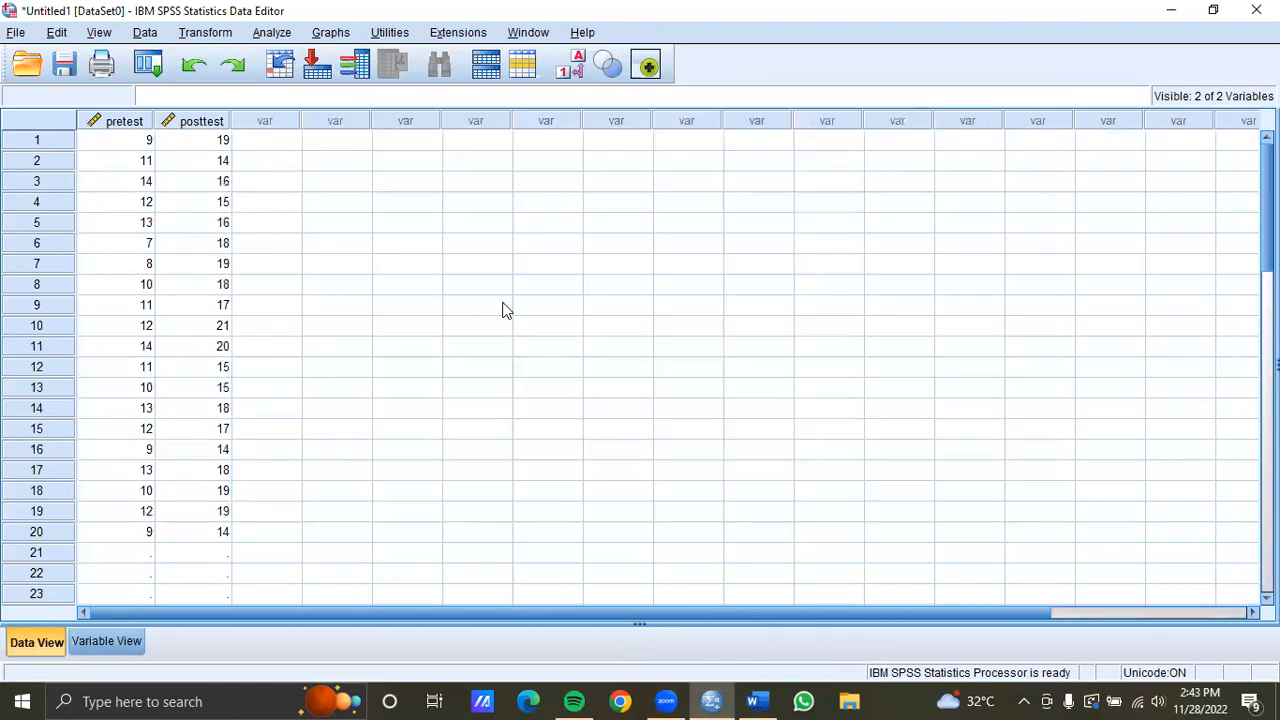
Open the Paired-Samples T Test, reset it, and pair pretest as Variable1 with posttest as Variable2
click(264, 32)
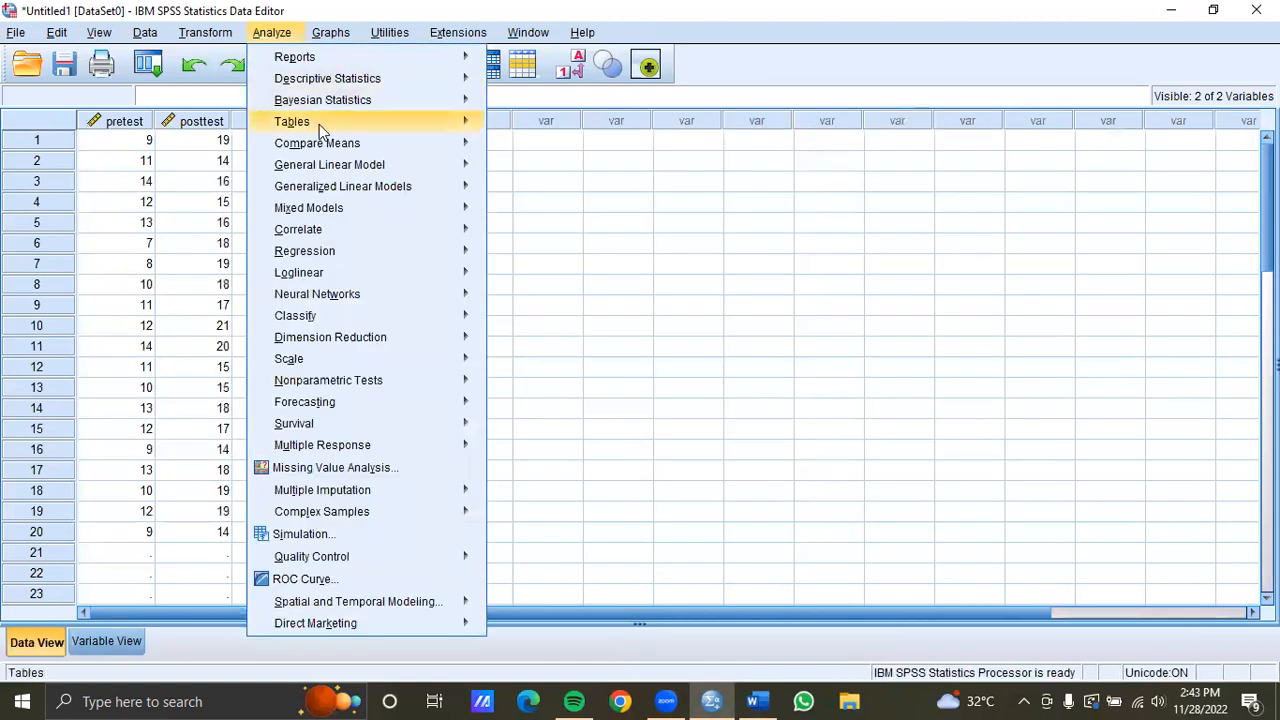
mouse_move(416, 150)
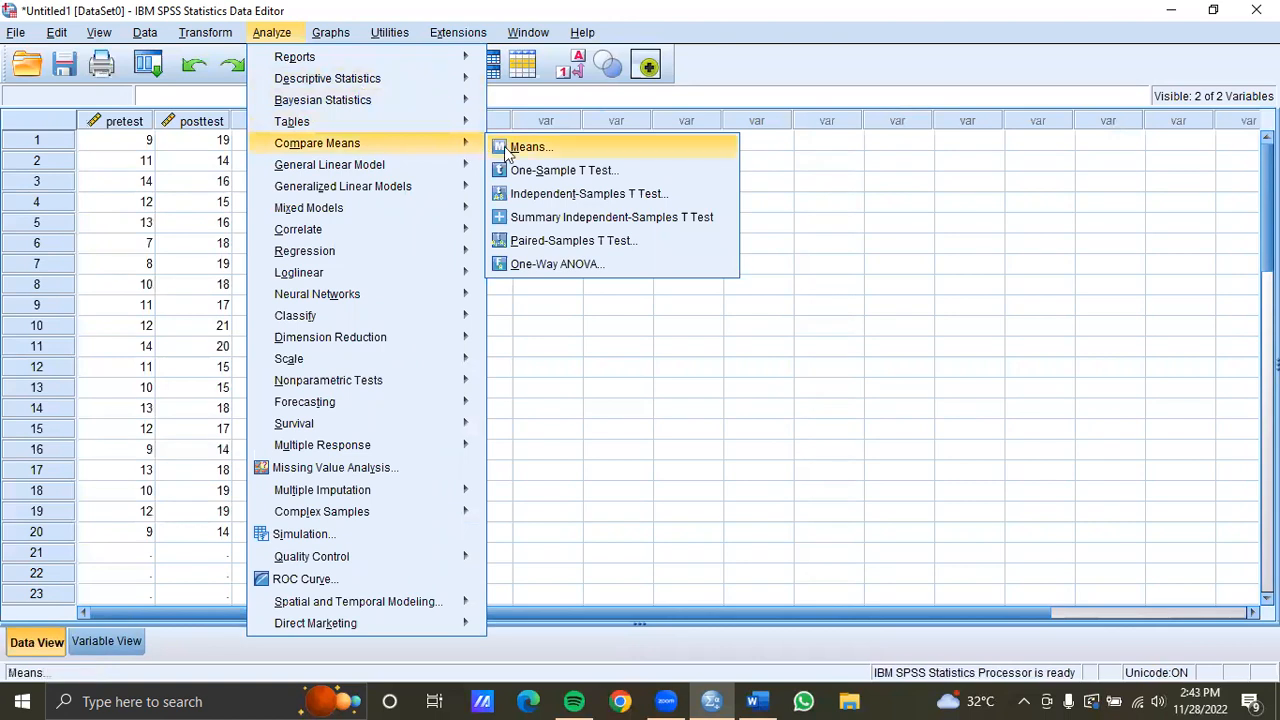
click(548, 244)
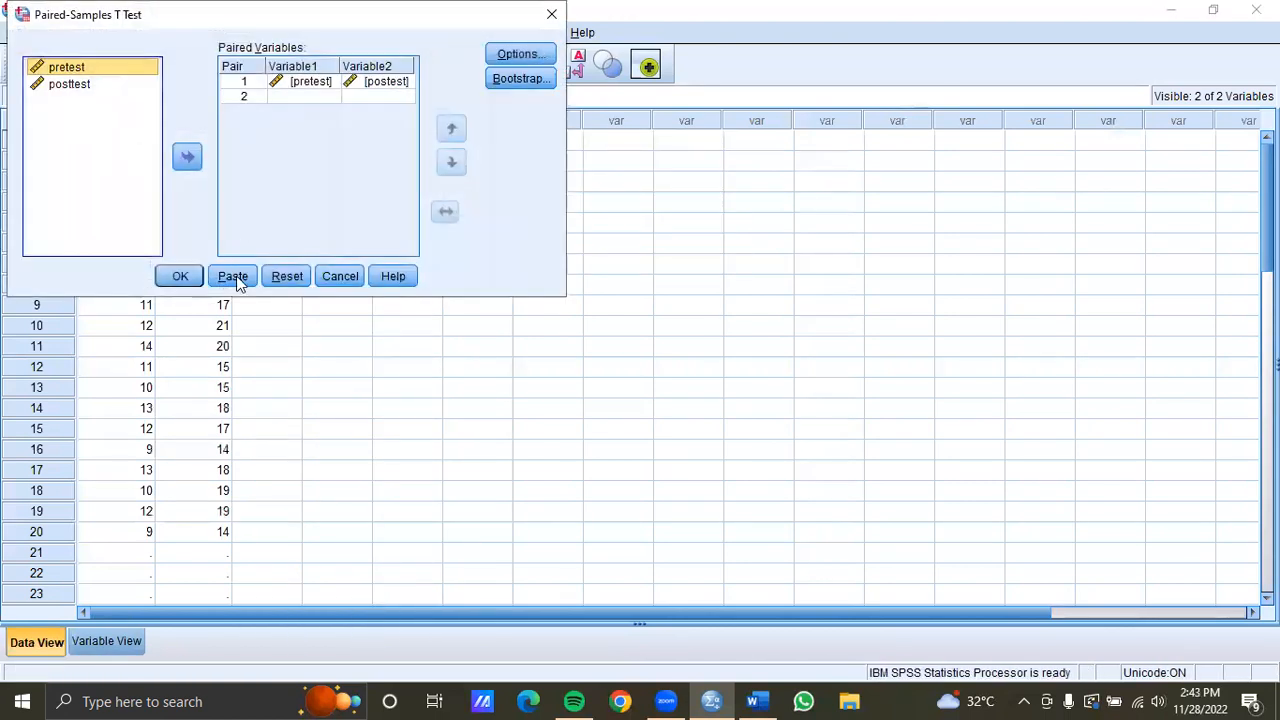
click(289, 281)
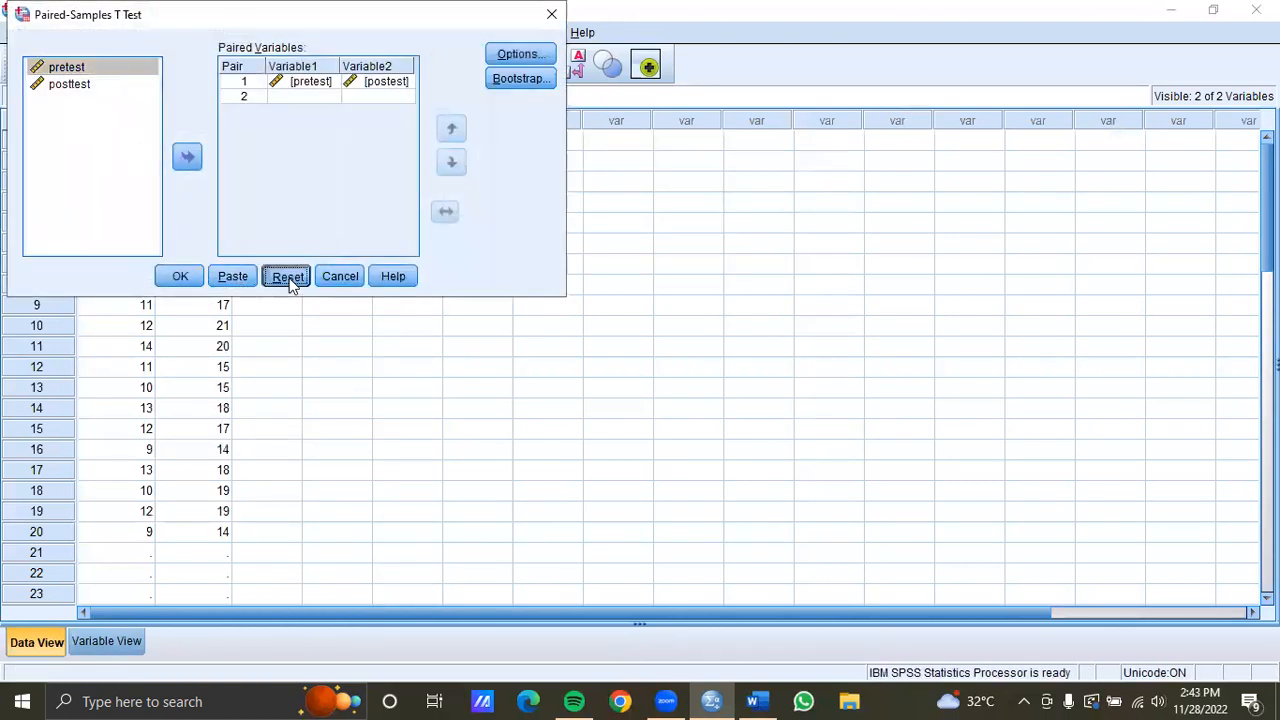
click(187, 156)
click(108, 83)
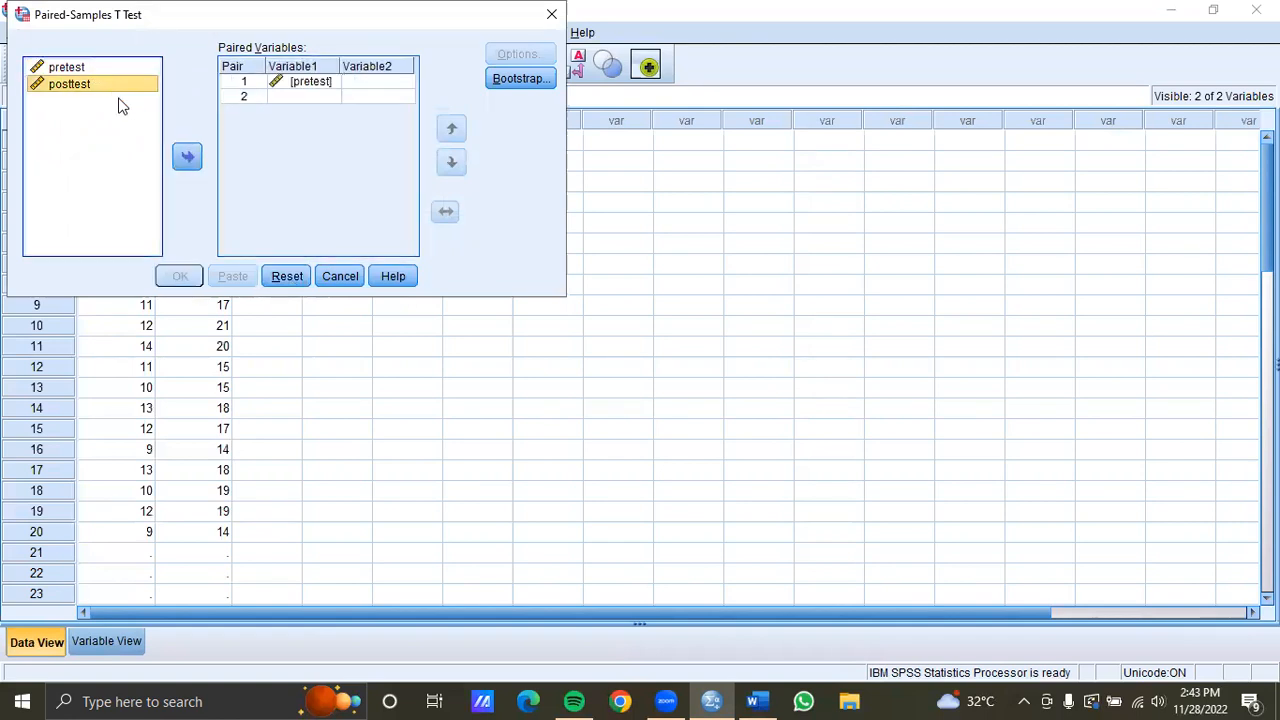
click(186, 156)
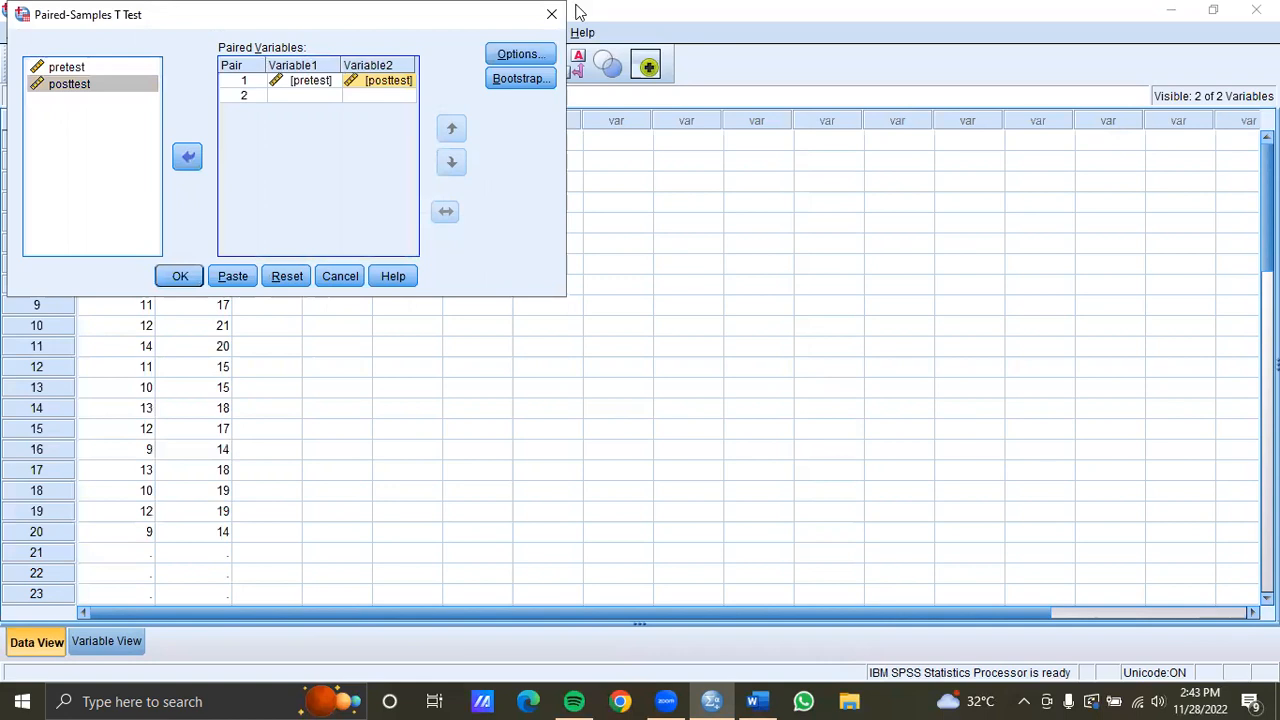
Check the 95% confidence interval option and run the paired-samples t-test
click(518, 54)
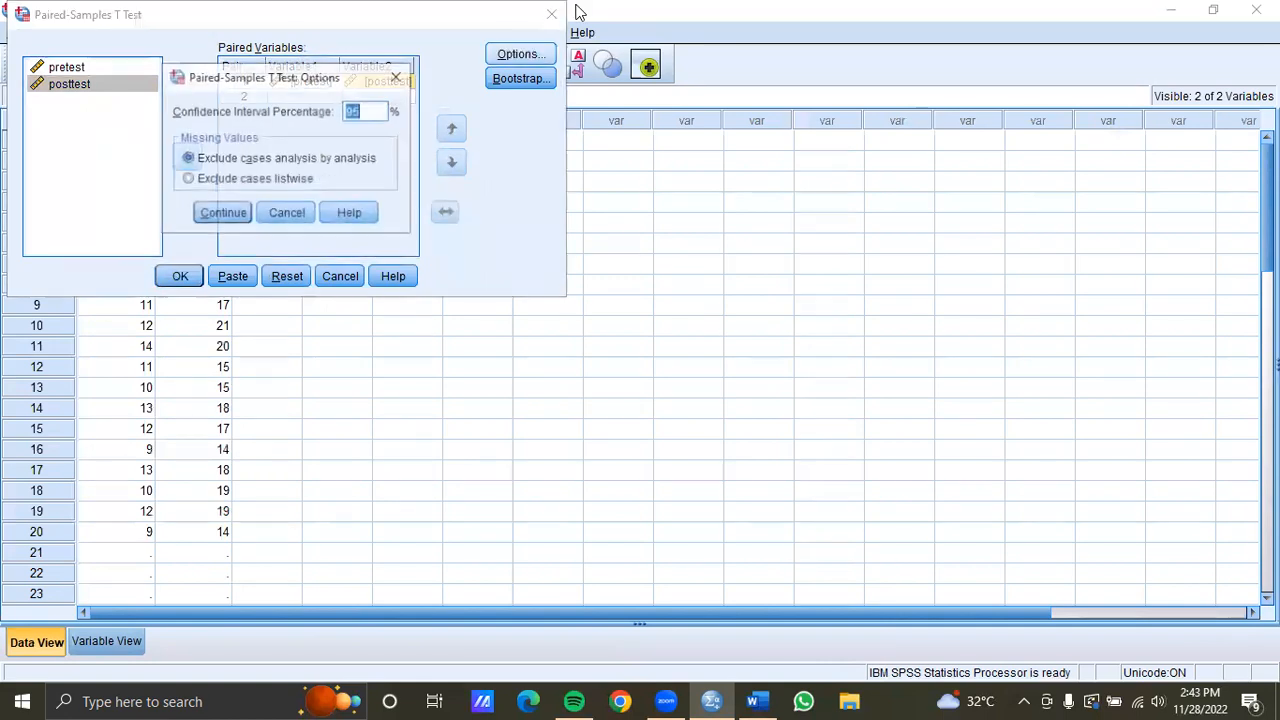
click(366, 111)
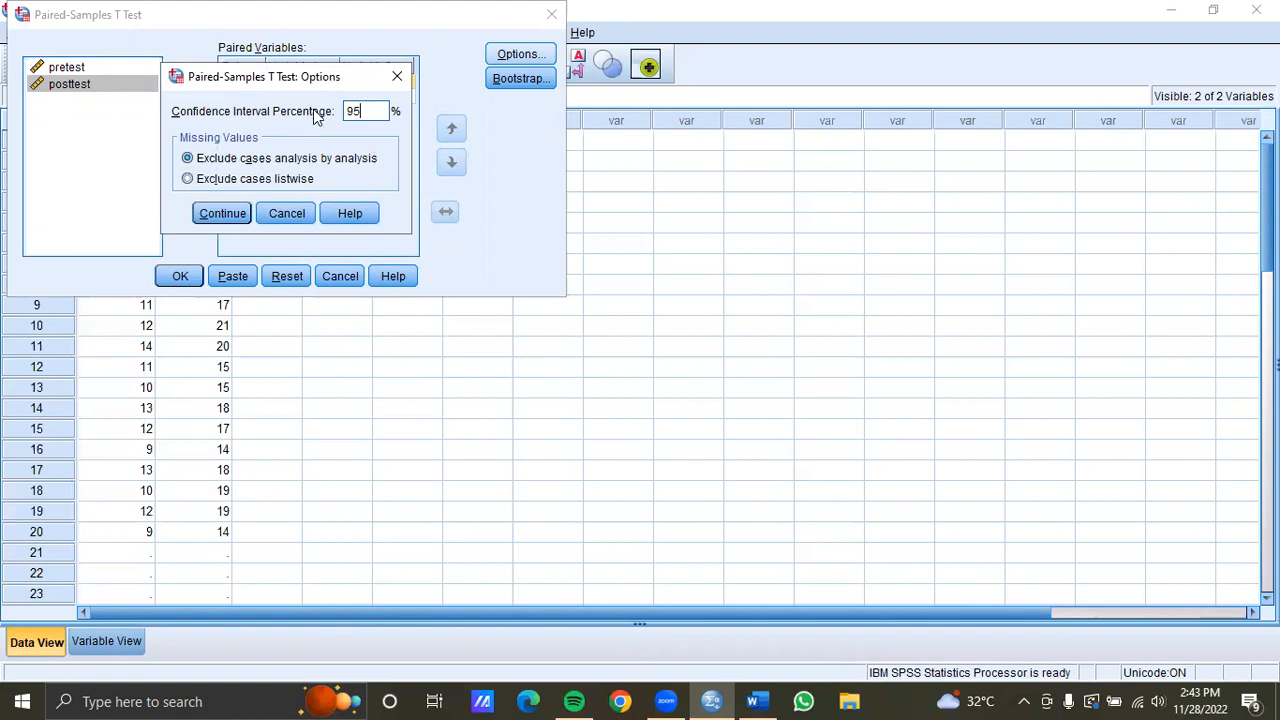
click(229, 217)
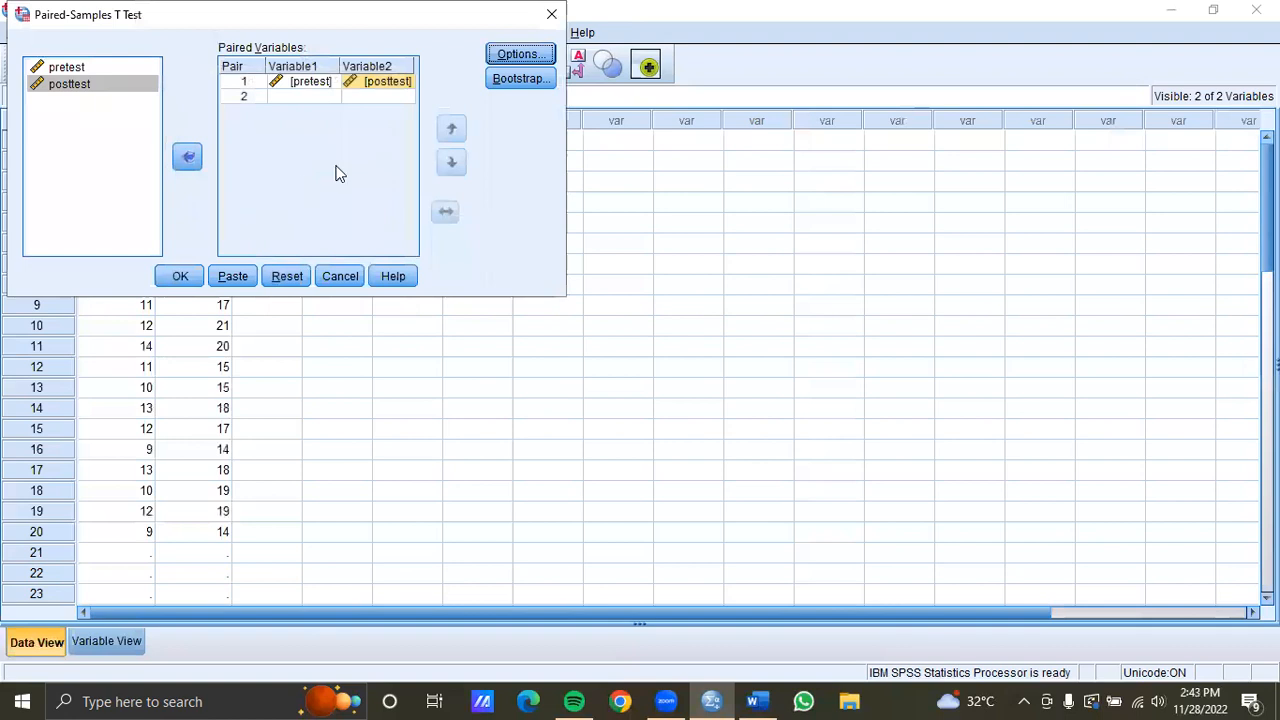
click(190, 280)
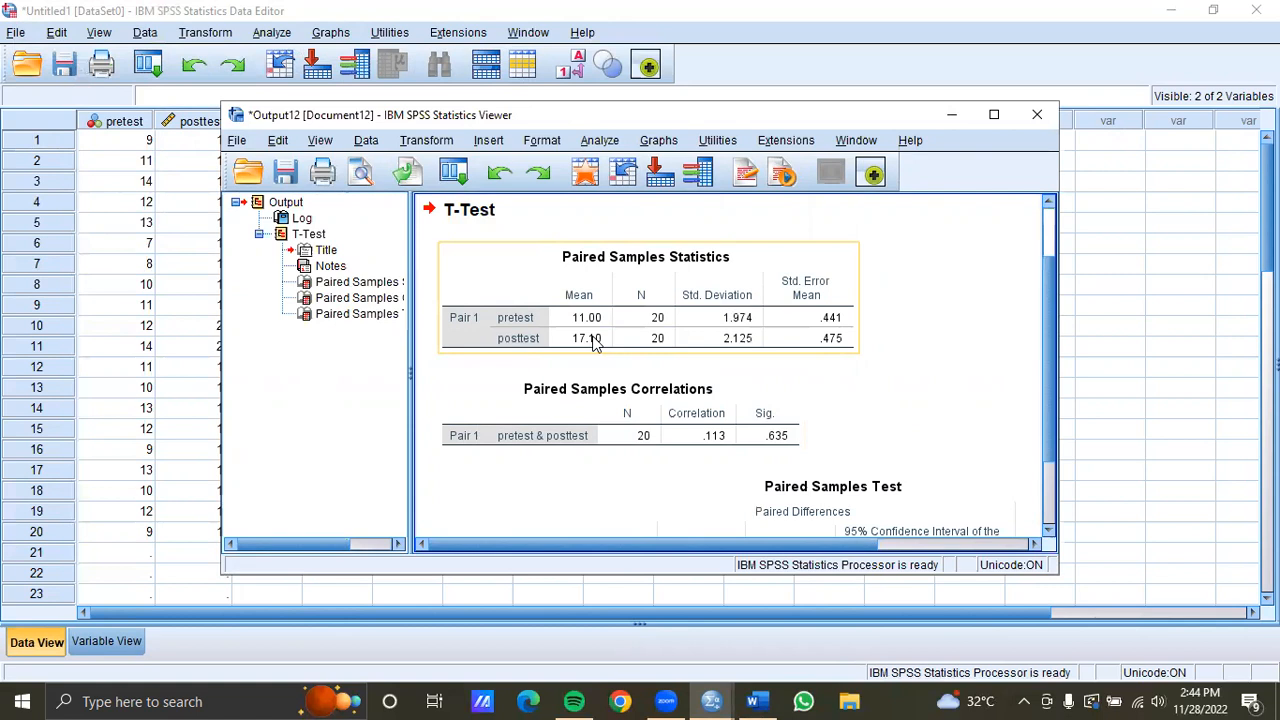
Examine the Paired Samples Statistics, Correlations and Test tables in the output viewer
click(705, 392)
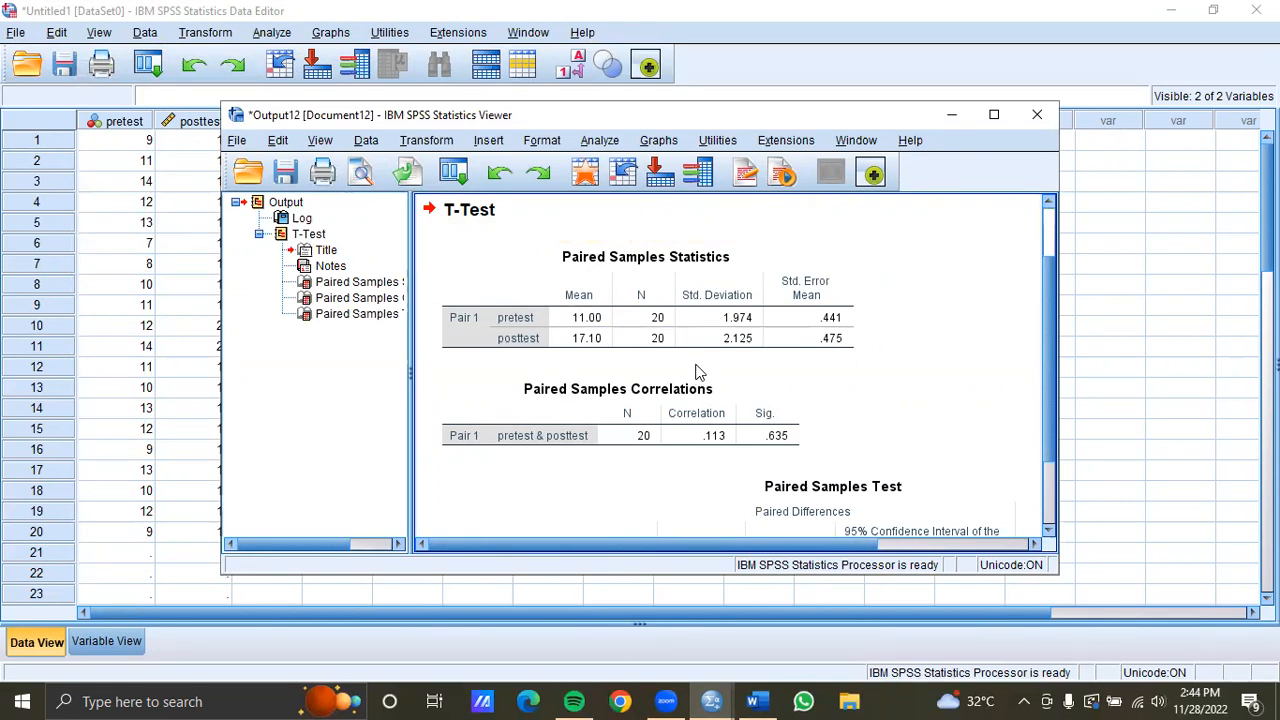
click(706, 390)
drag(1052, 322, 1048, 413)
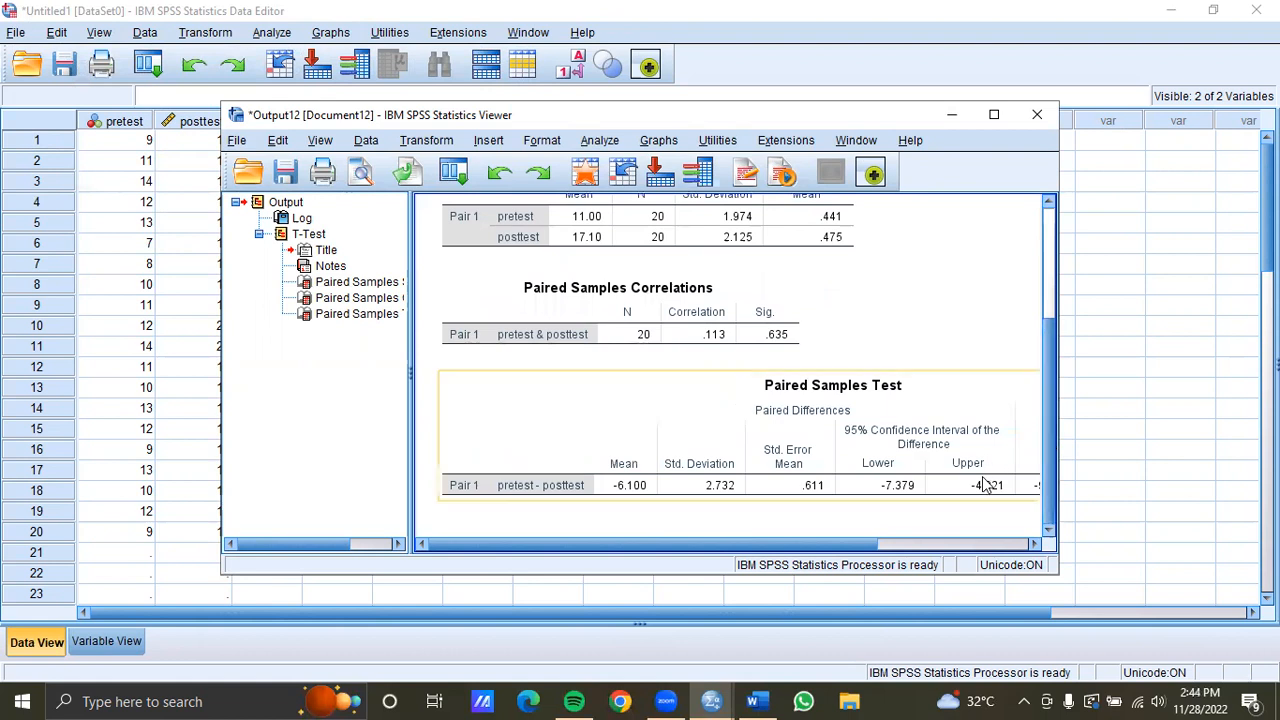
drag(686, 550, 727, 558)
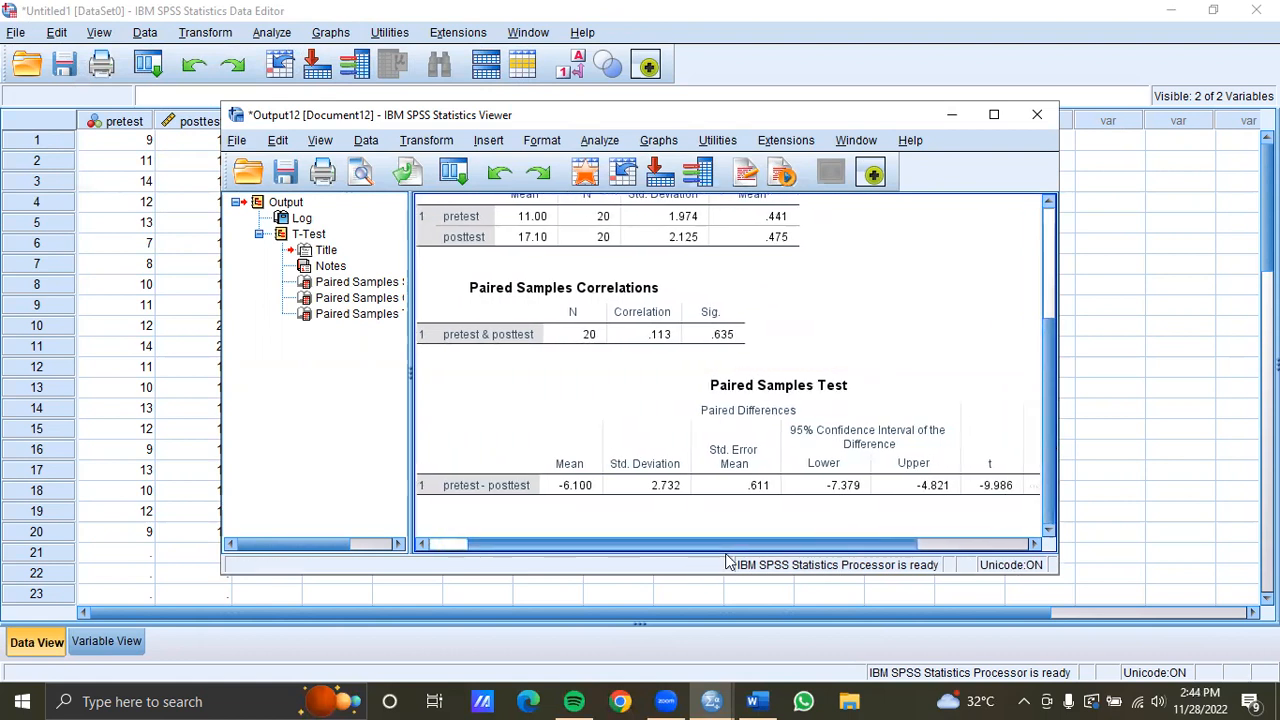
click(708, 498)
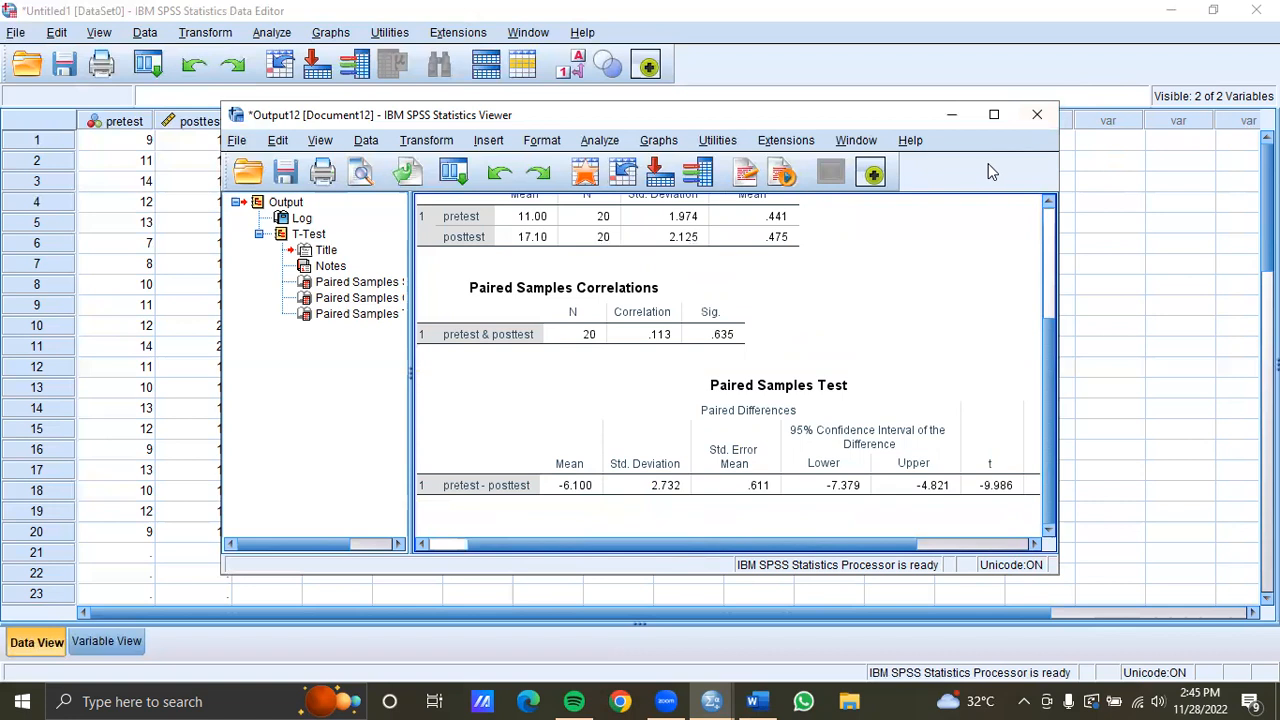
Close the output viewer without saving its contents
click(1035, 118)
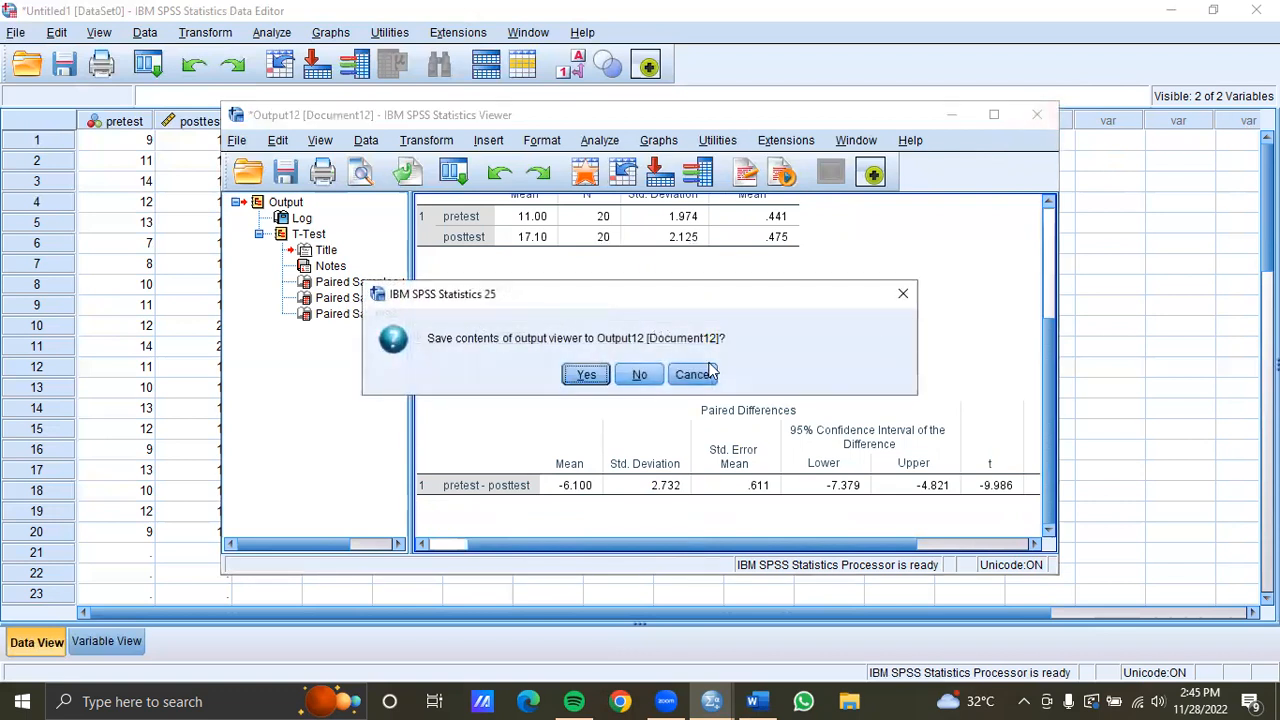
click(650, 374)
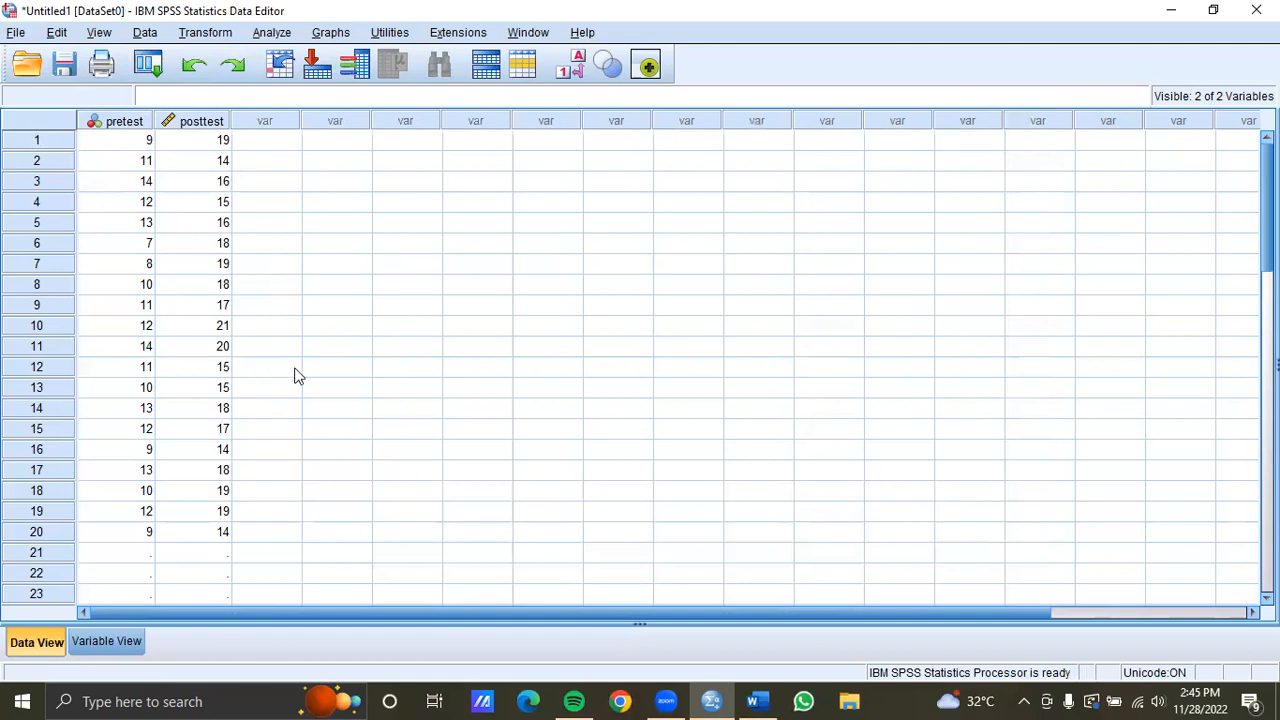
Review the appendix score table in the Word document, then return to the SPSS data editor
click(757, 701)
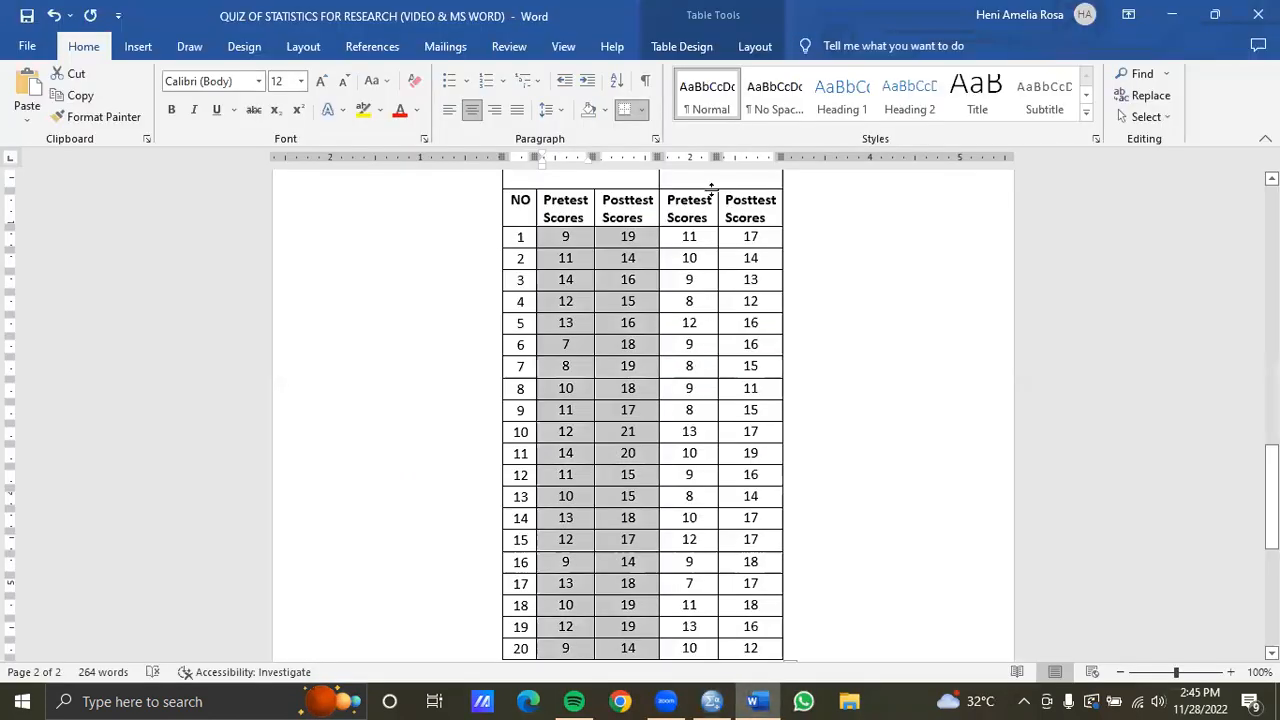
scroll(772, 295, up, 1)
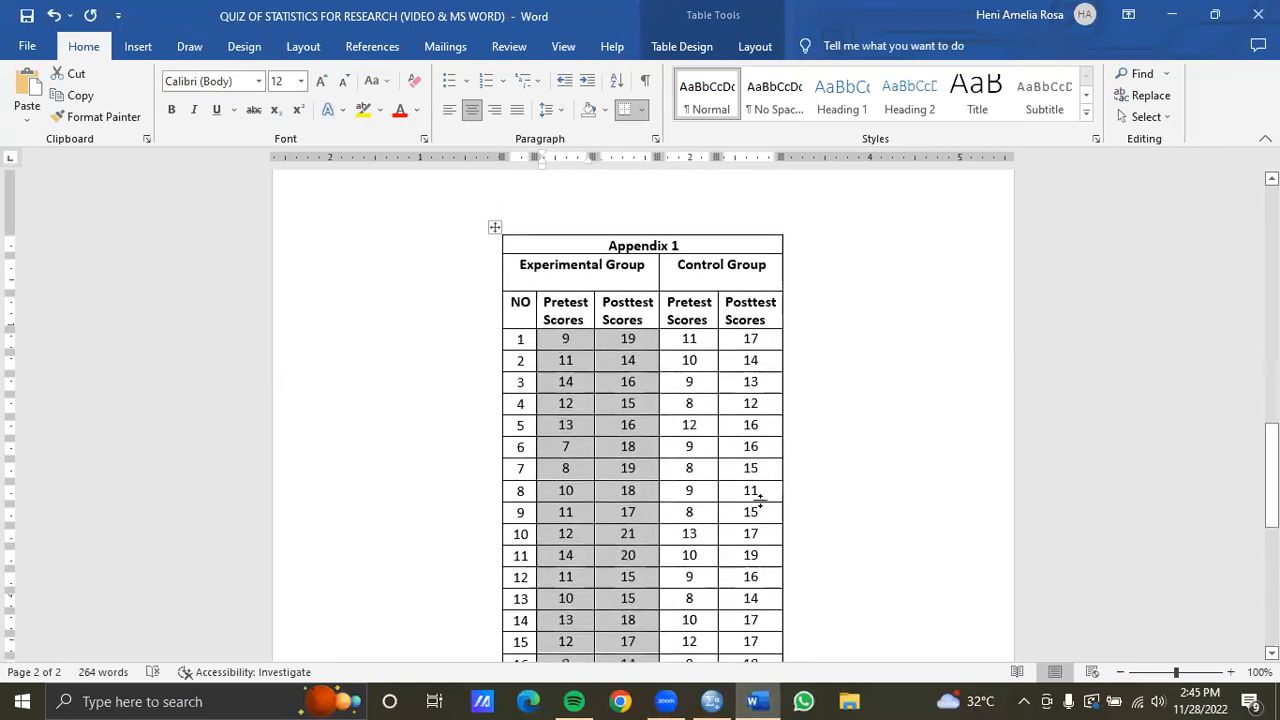
click(711, 701)
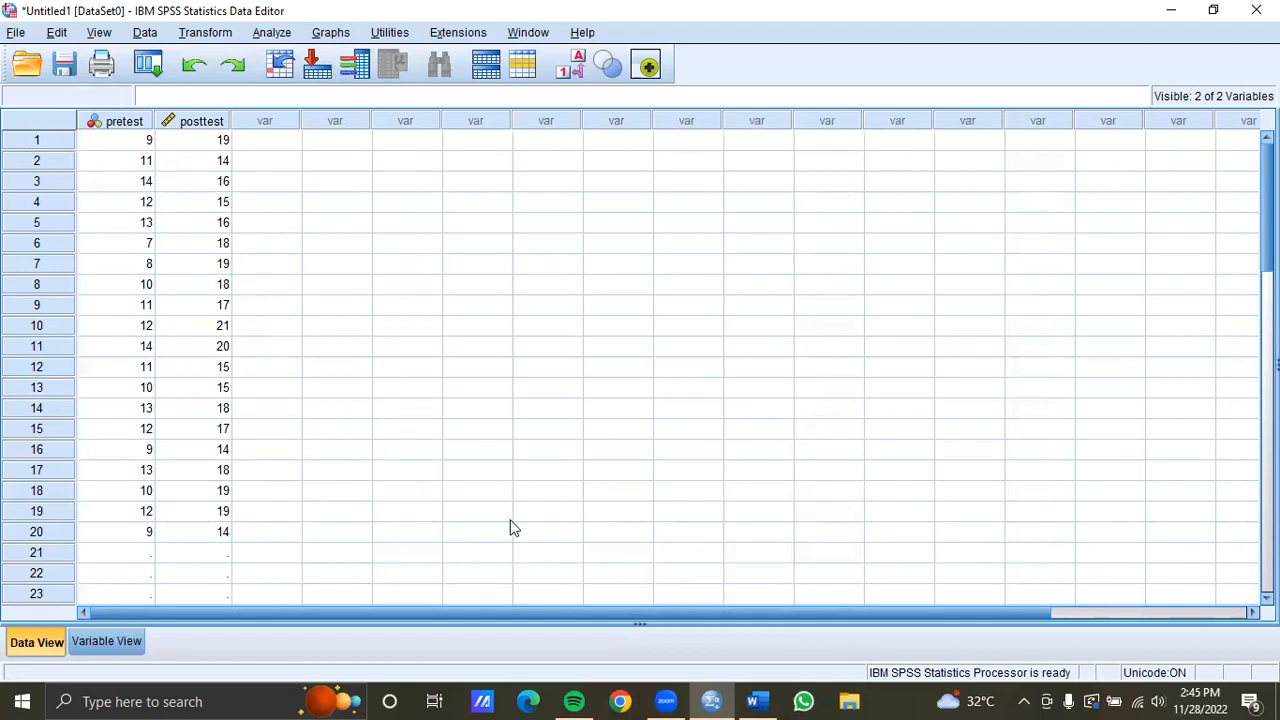
Clear both the pretest and posttest variables from the data
click(146, 121)
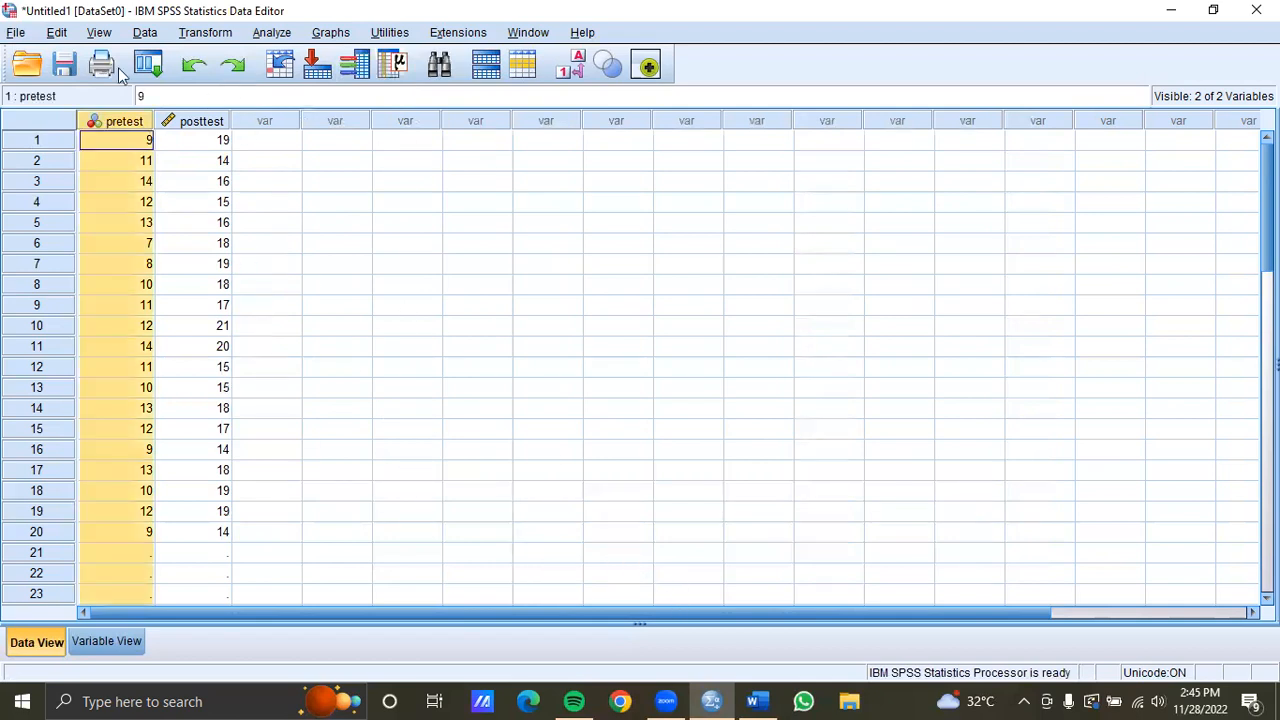
click(57, 32)
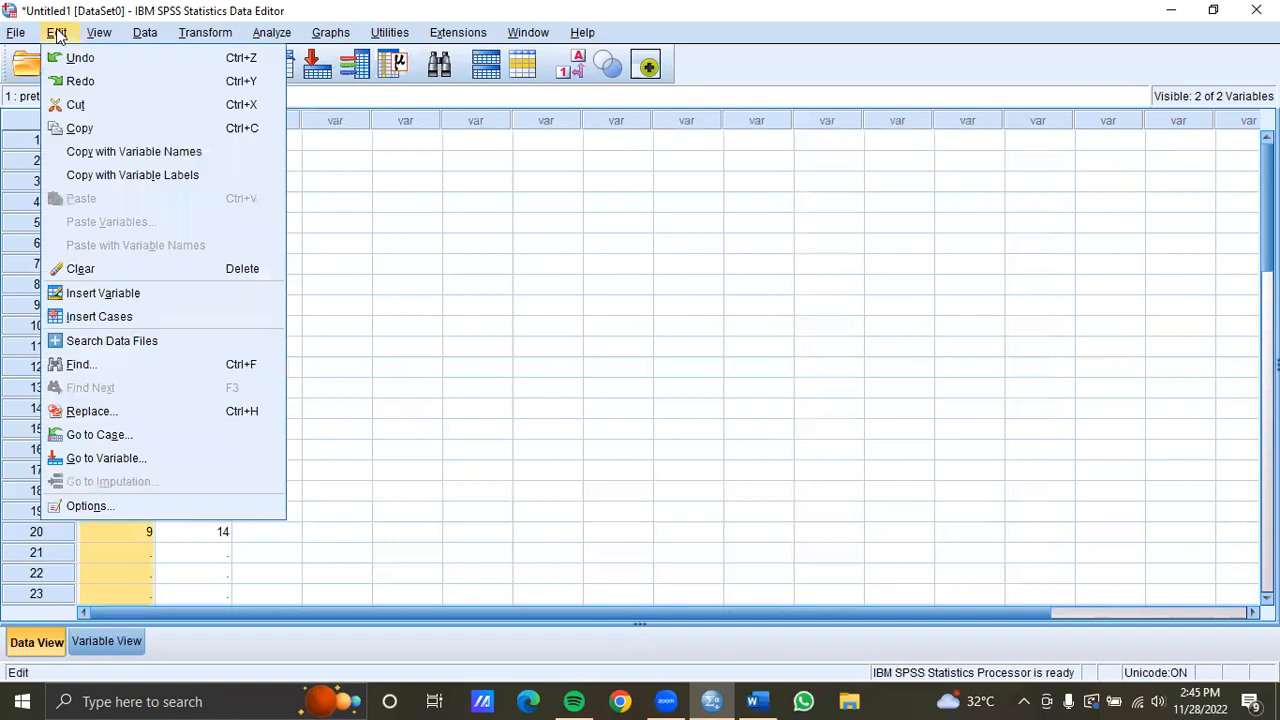
click(139, 272)
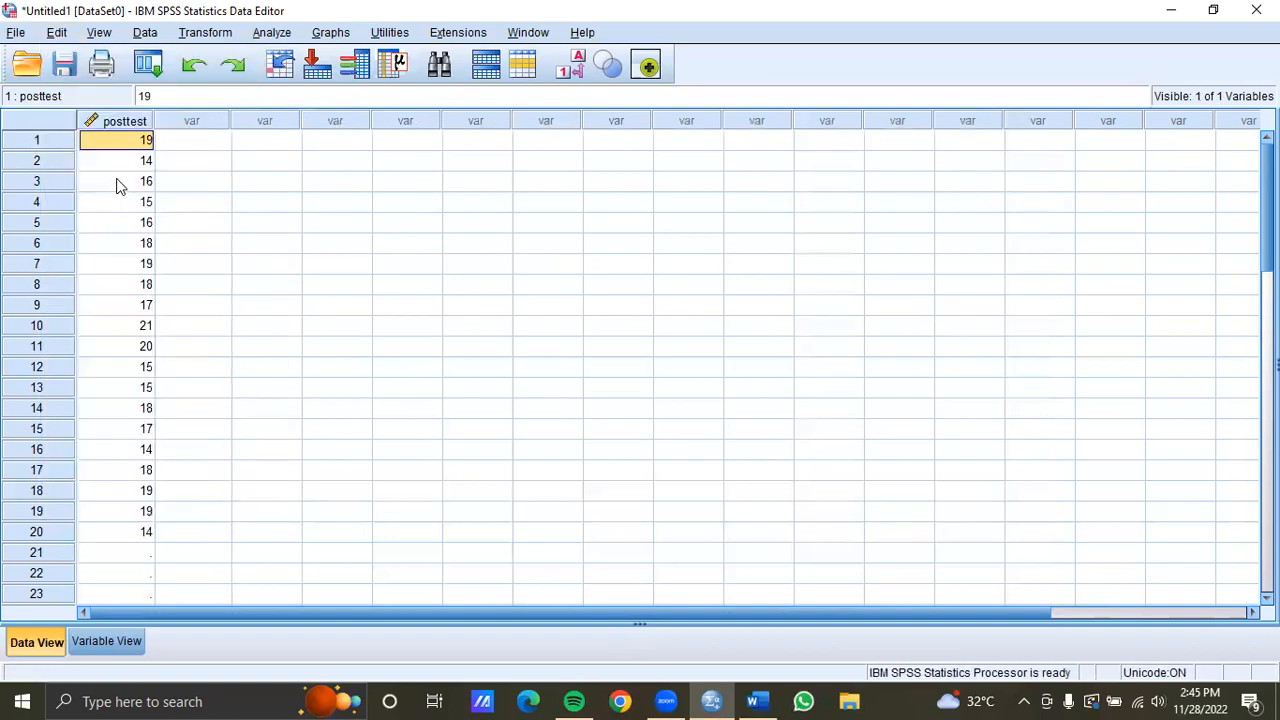
click(127, 124)
click(57, 32)
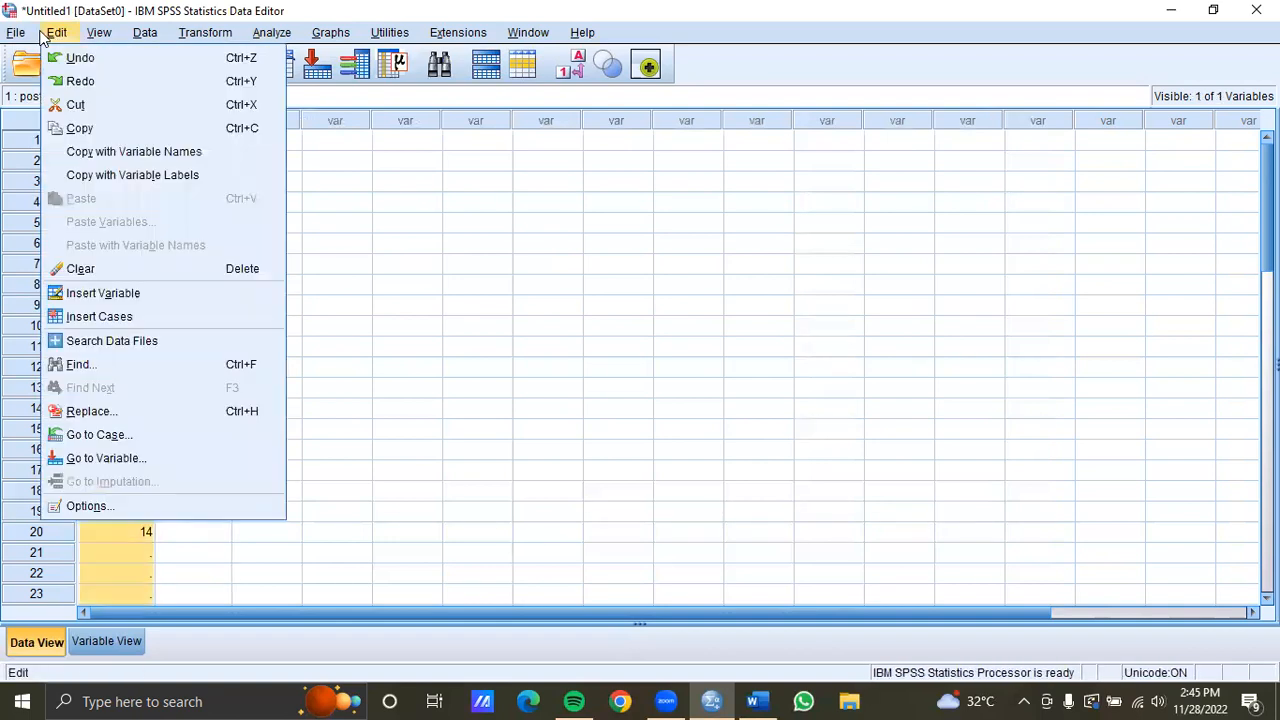
click(146, 270)
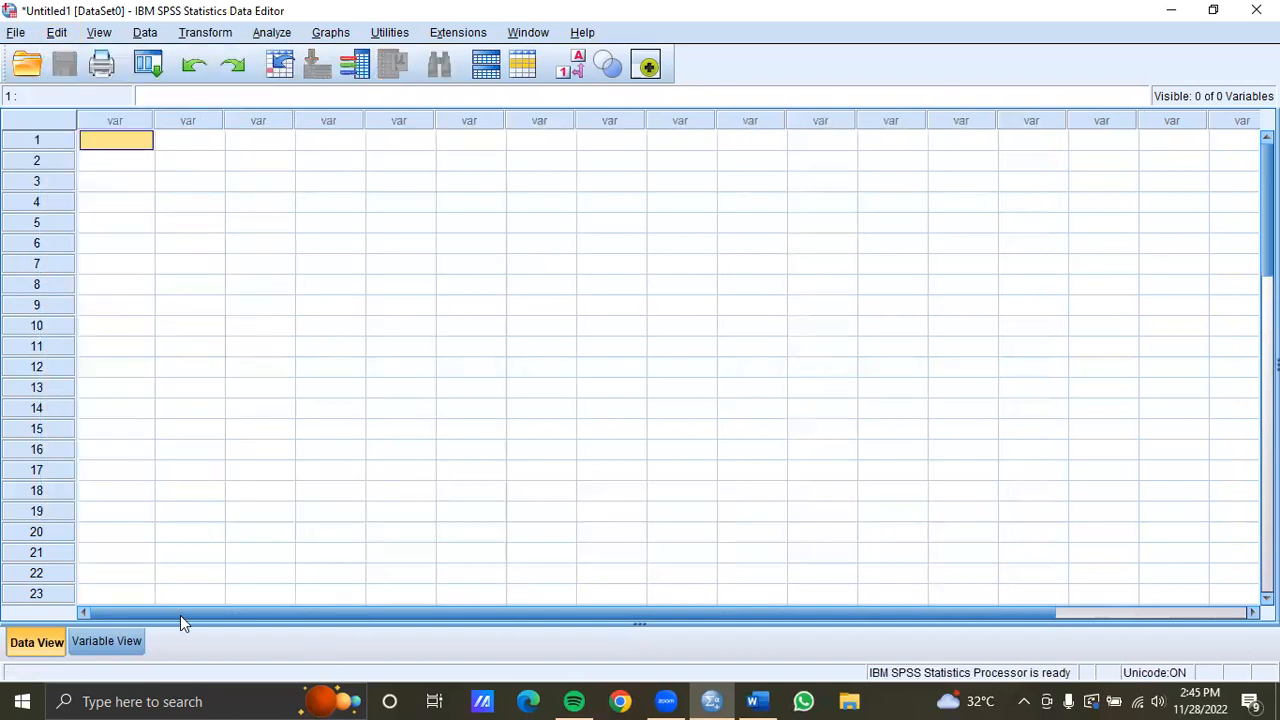
In Variable View, define a first variable named score
click(98, 640)
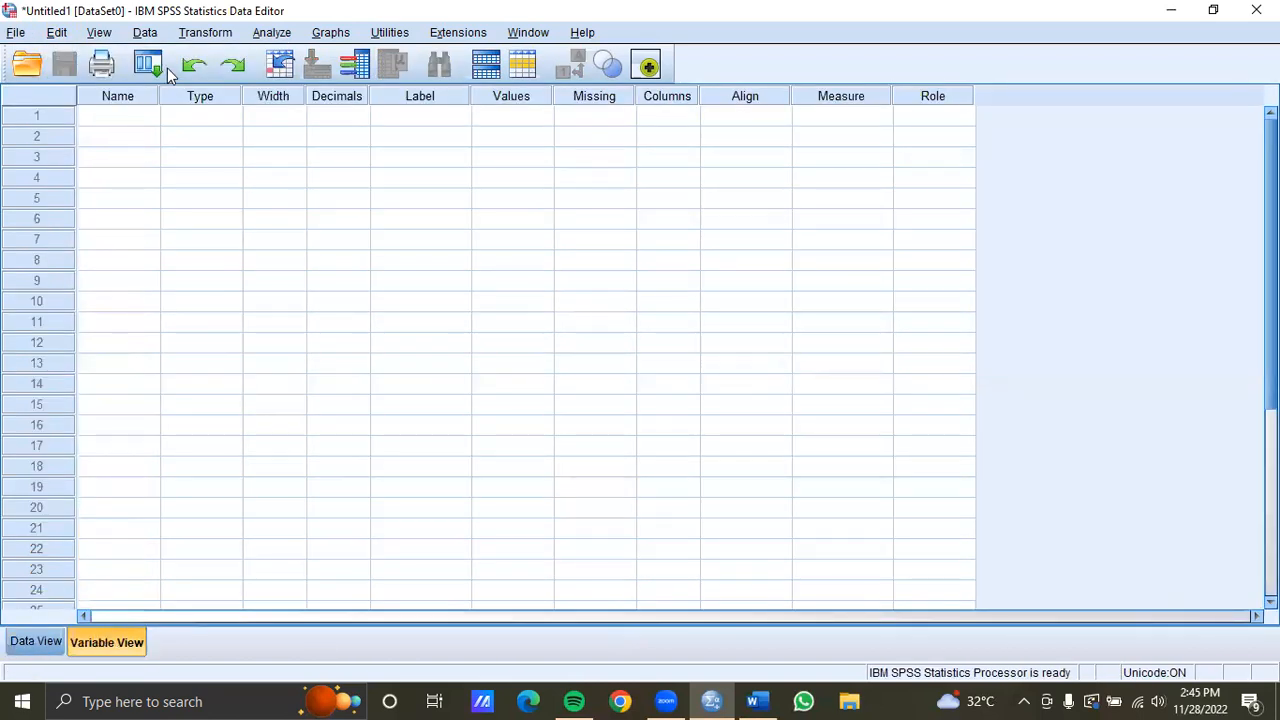
click(139, 116)
text(score)
click(139, 137)
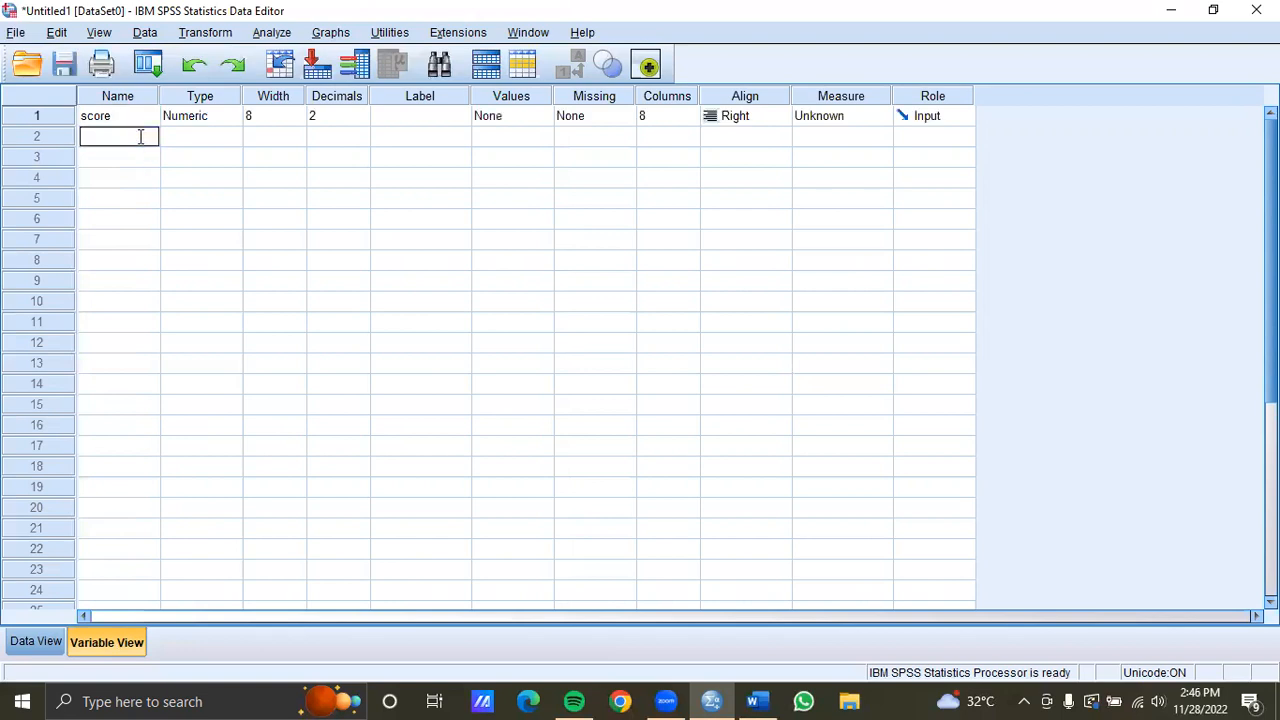
Define a second variable named group with the label group, and set decimals of score and group to 0
text(group)
click(338, 136)
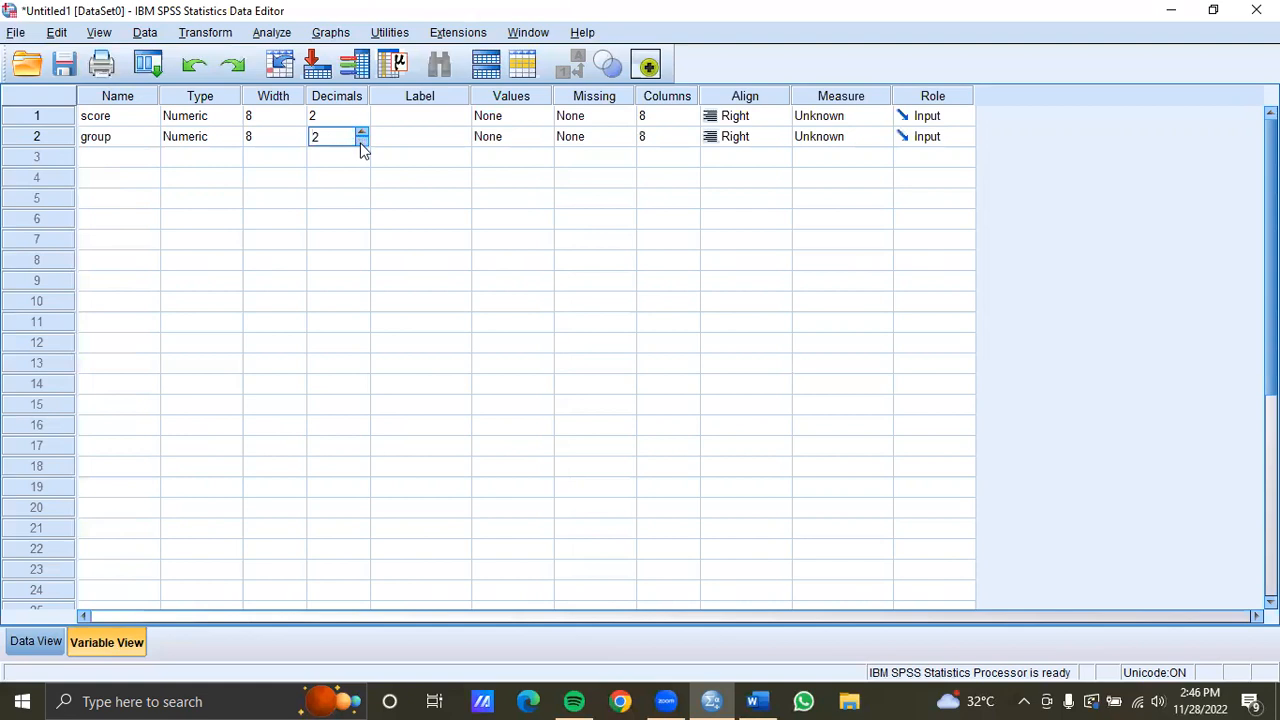
click(361, 141)
click(355, 118)
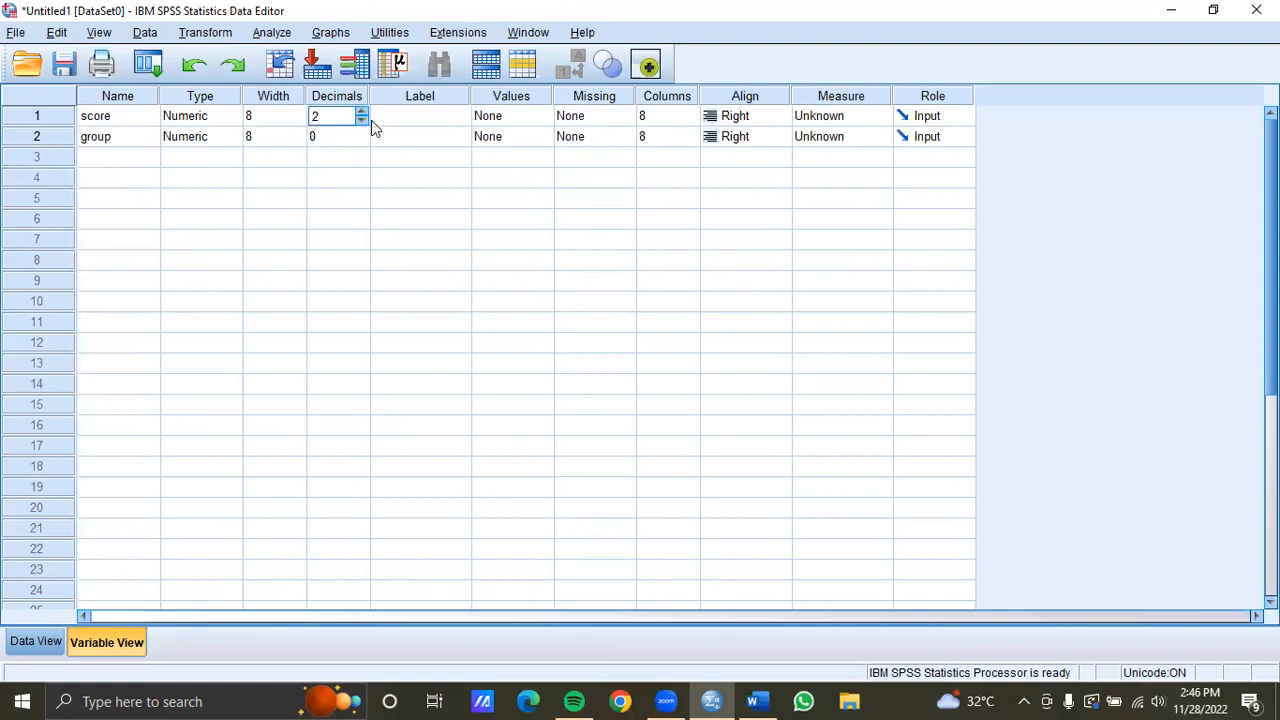
click(364, 122)
click(407, 136)
text(group)
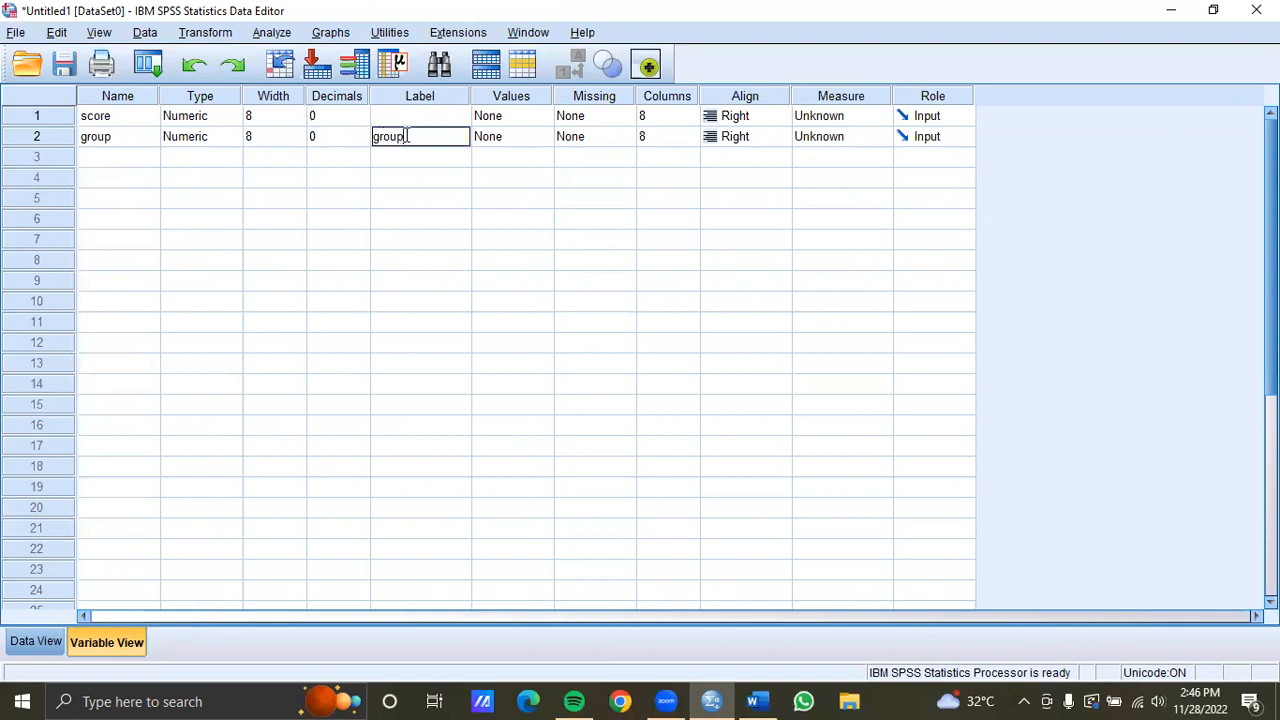
Add value labels 1 = group 1 and 2 = group 2 to the group variable
click(501, 136)
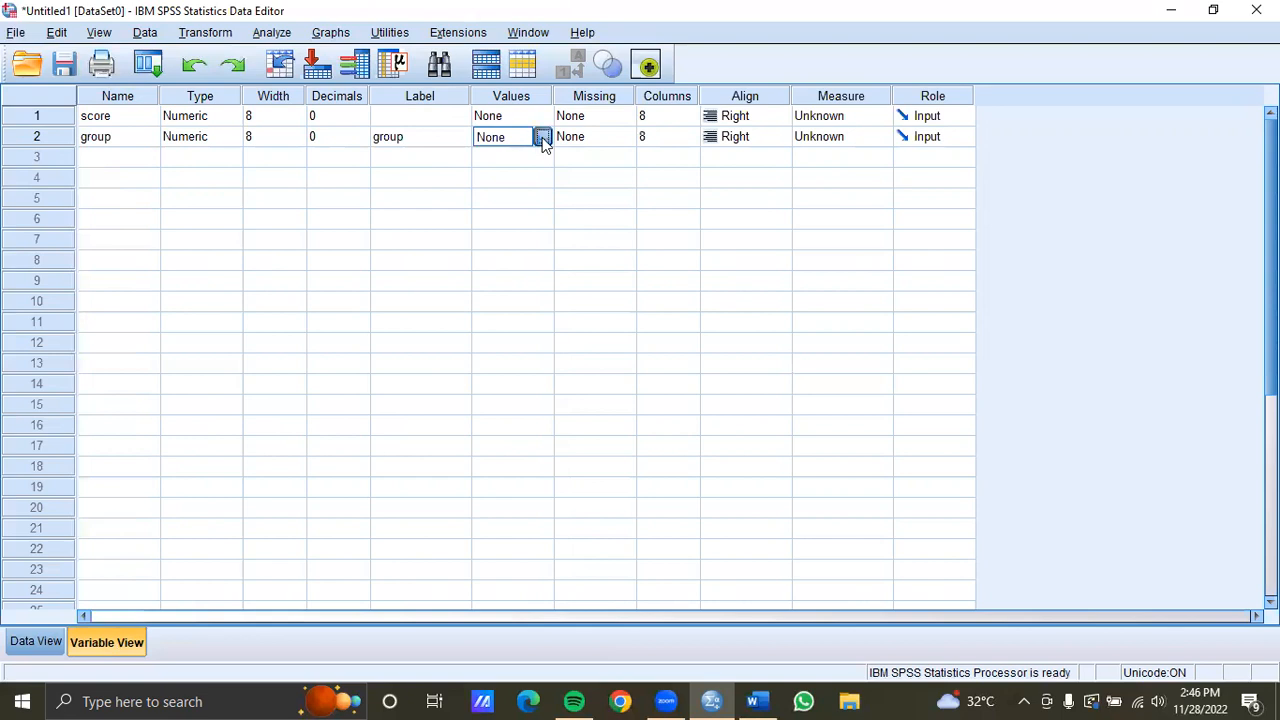
click(542, 137)
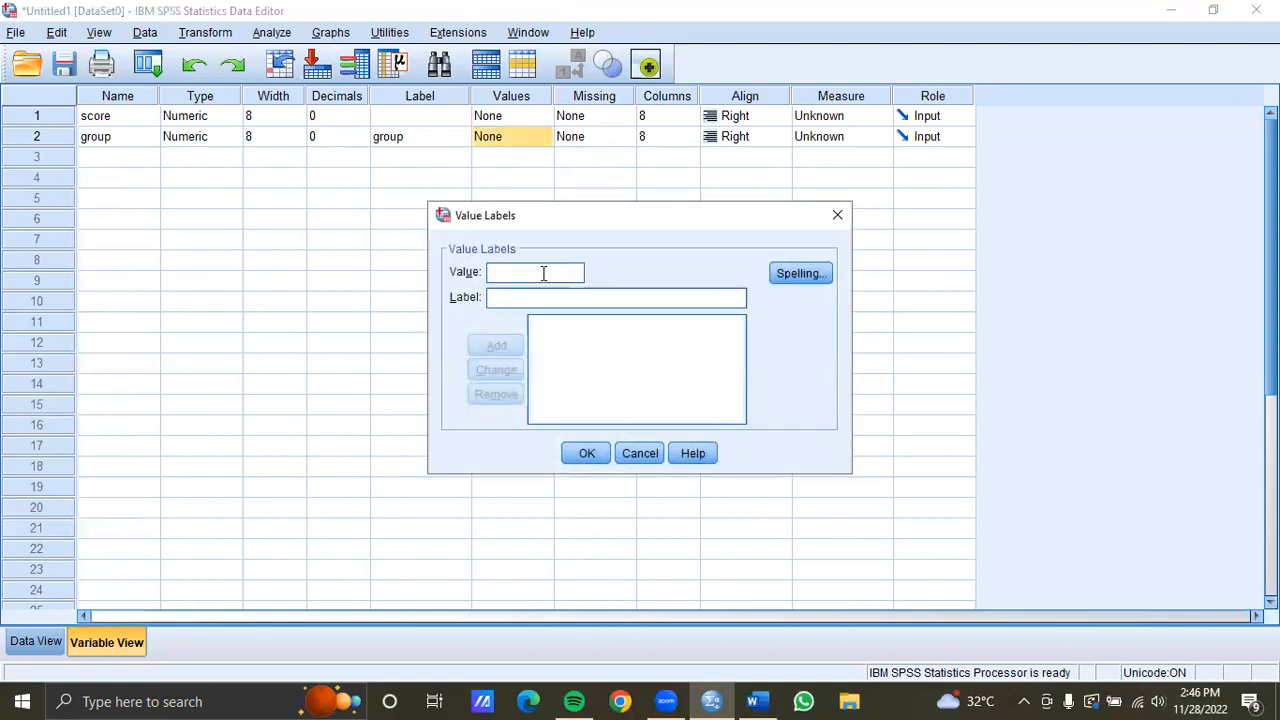
text(1)
text(gro)
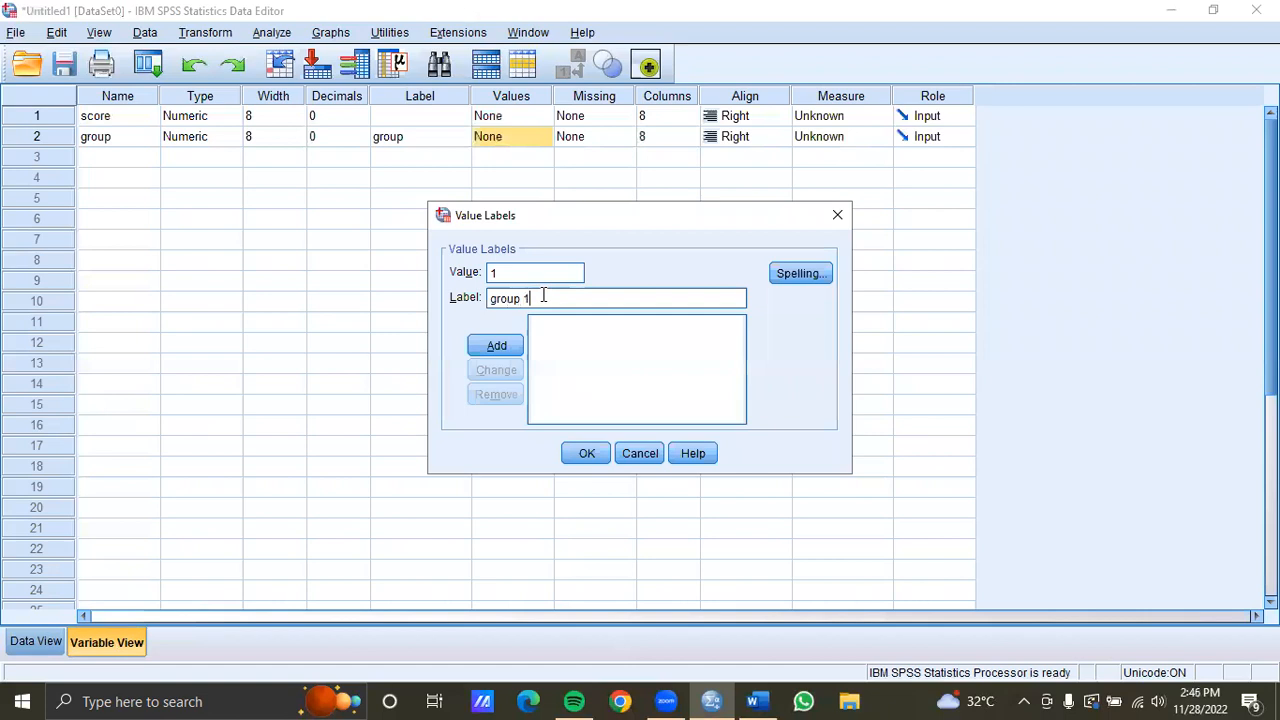
click(494, 346)
click(495, 280)
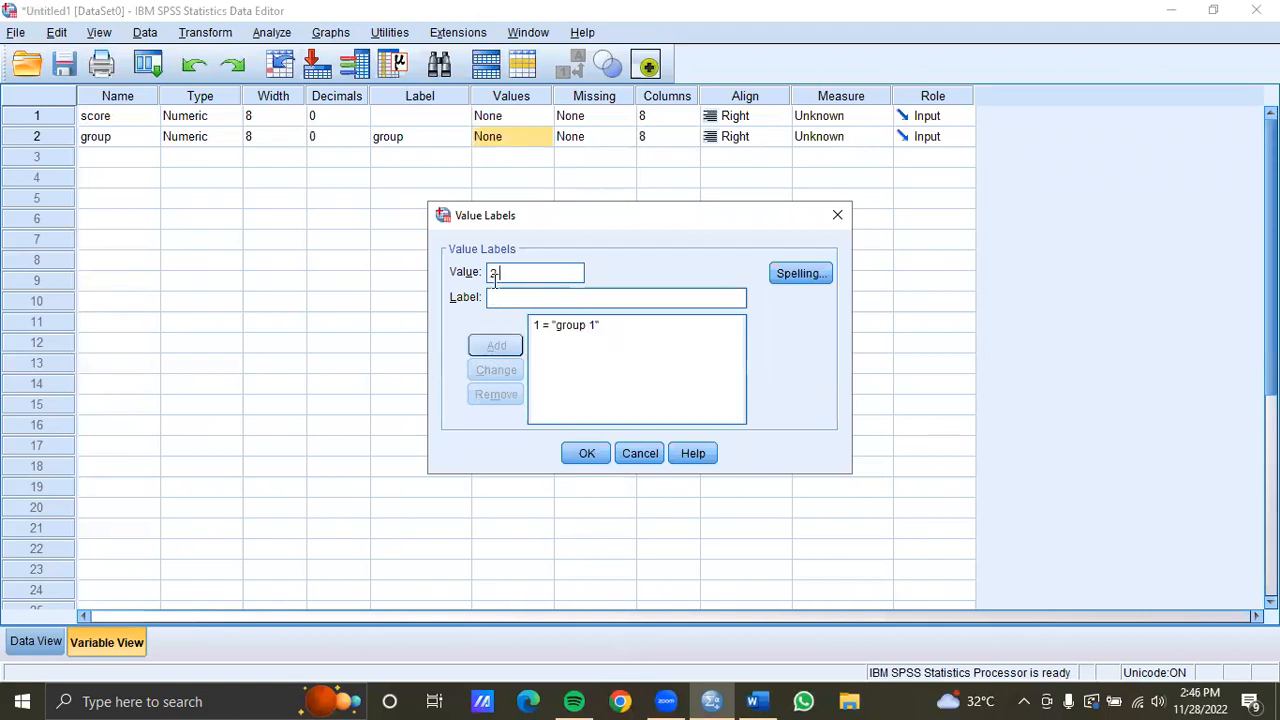
text(group 2)
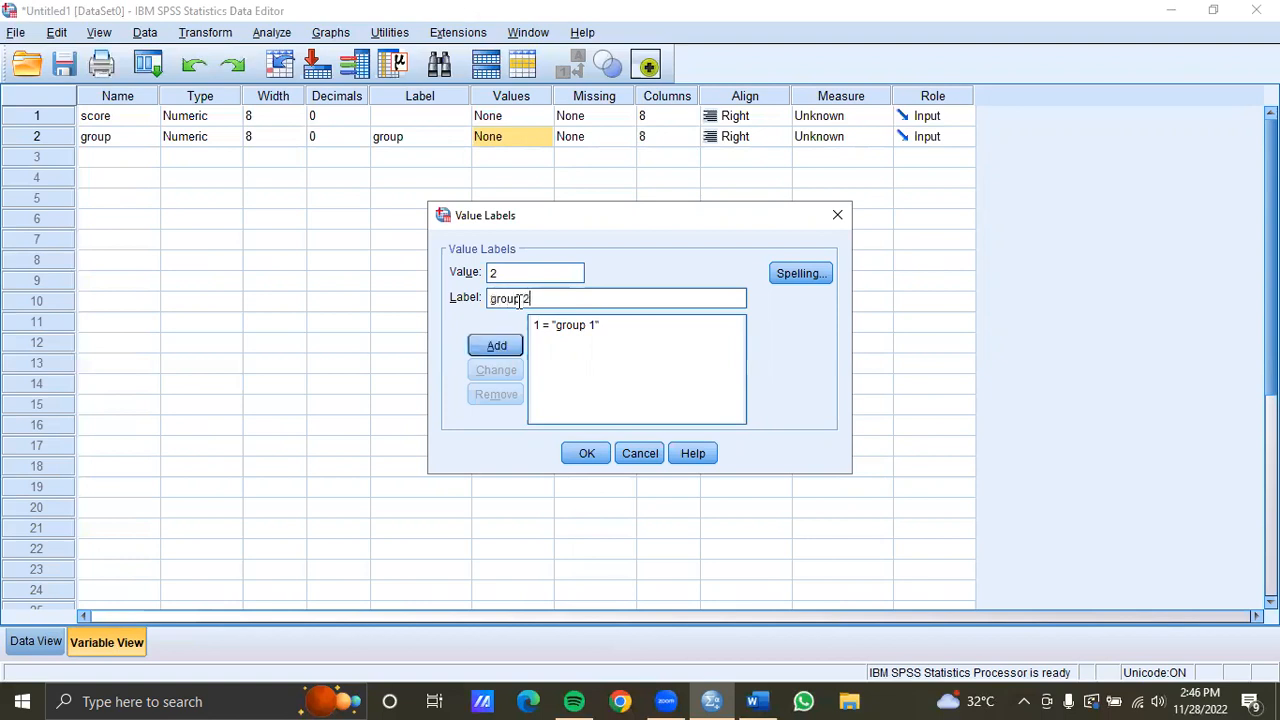
click(497, 345)
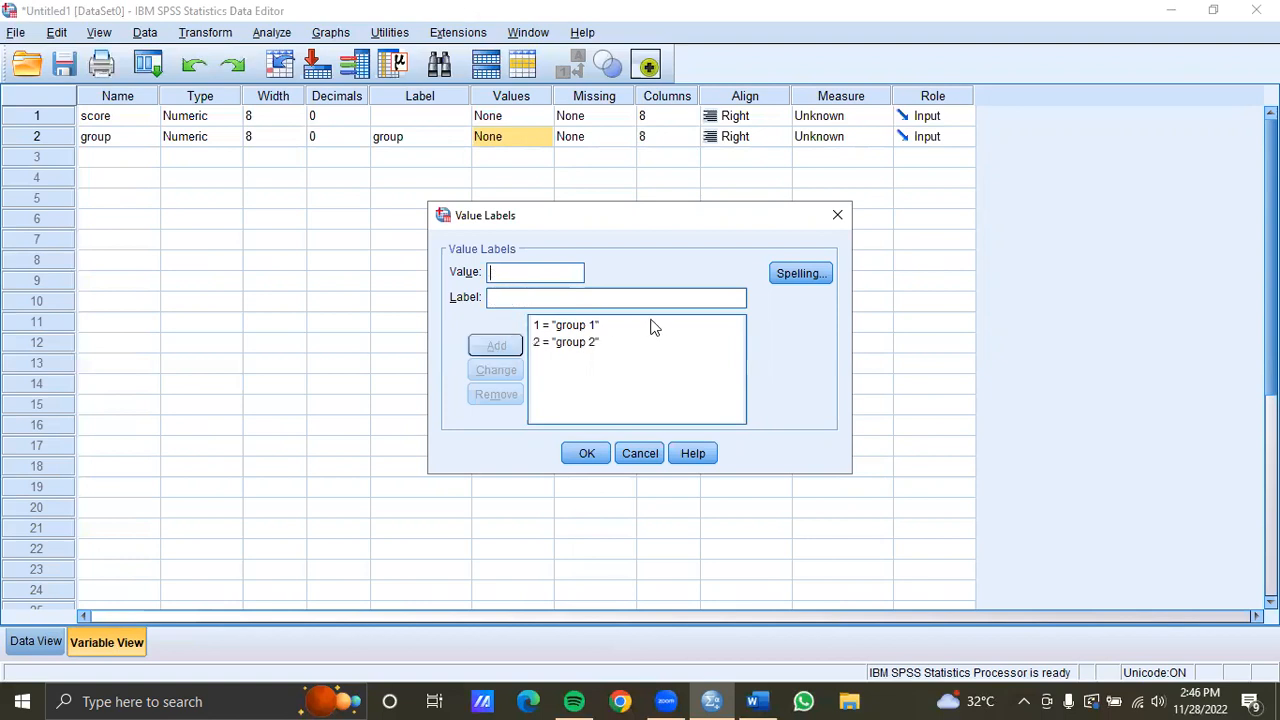
Confirm the group value labels, then switch to Word and copy the experimental group's pretest scores from the appendix table
click(586, 453)
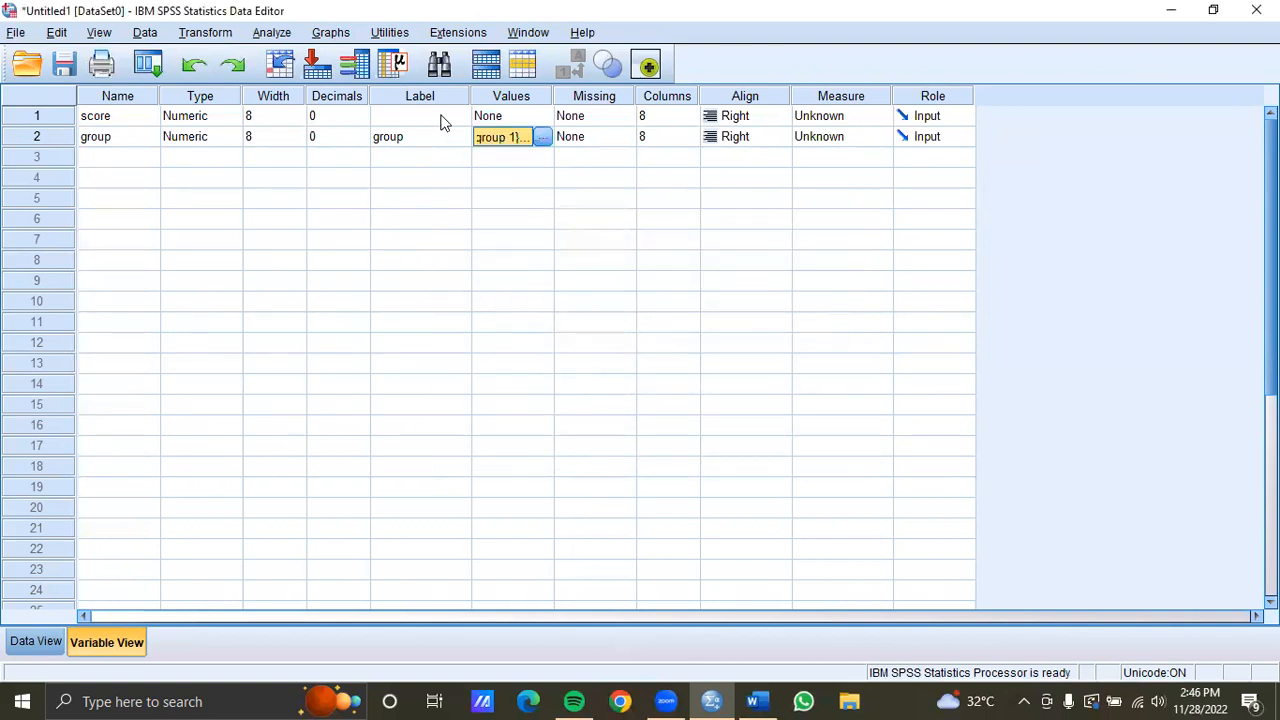
click(52, 644)
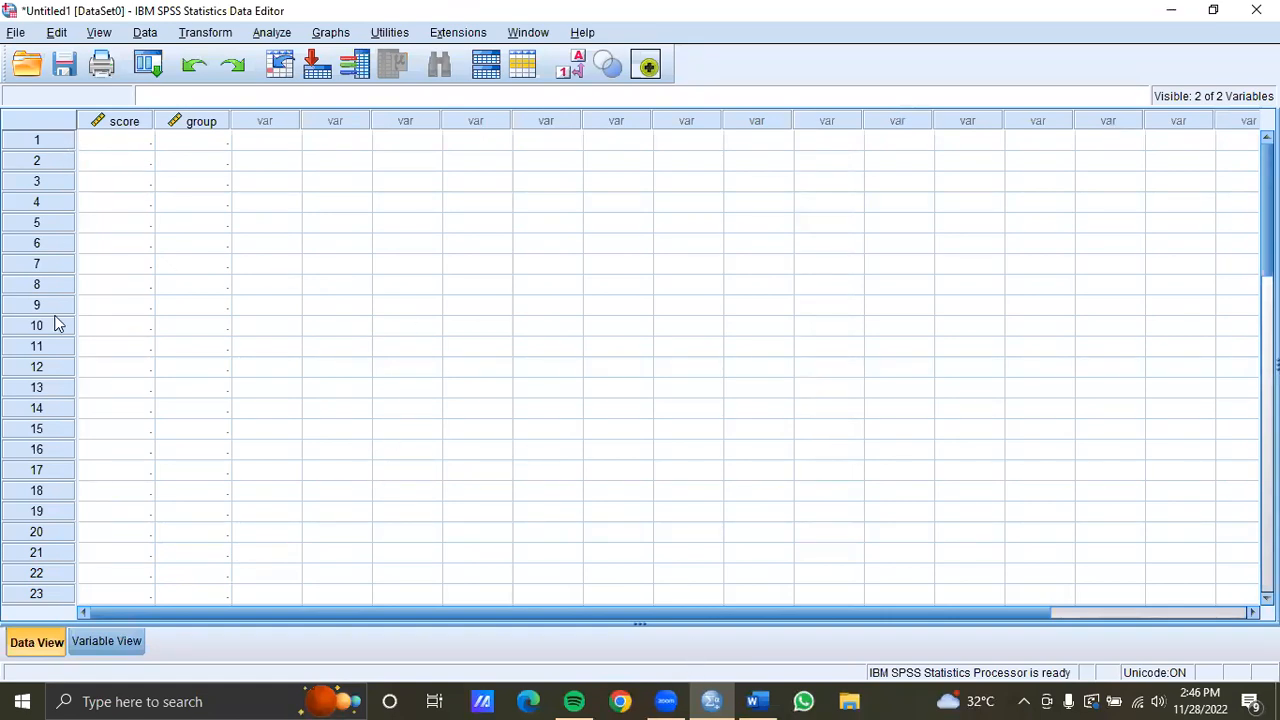
click(757, 701)
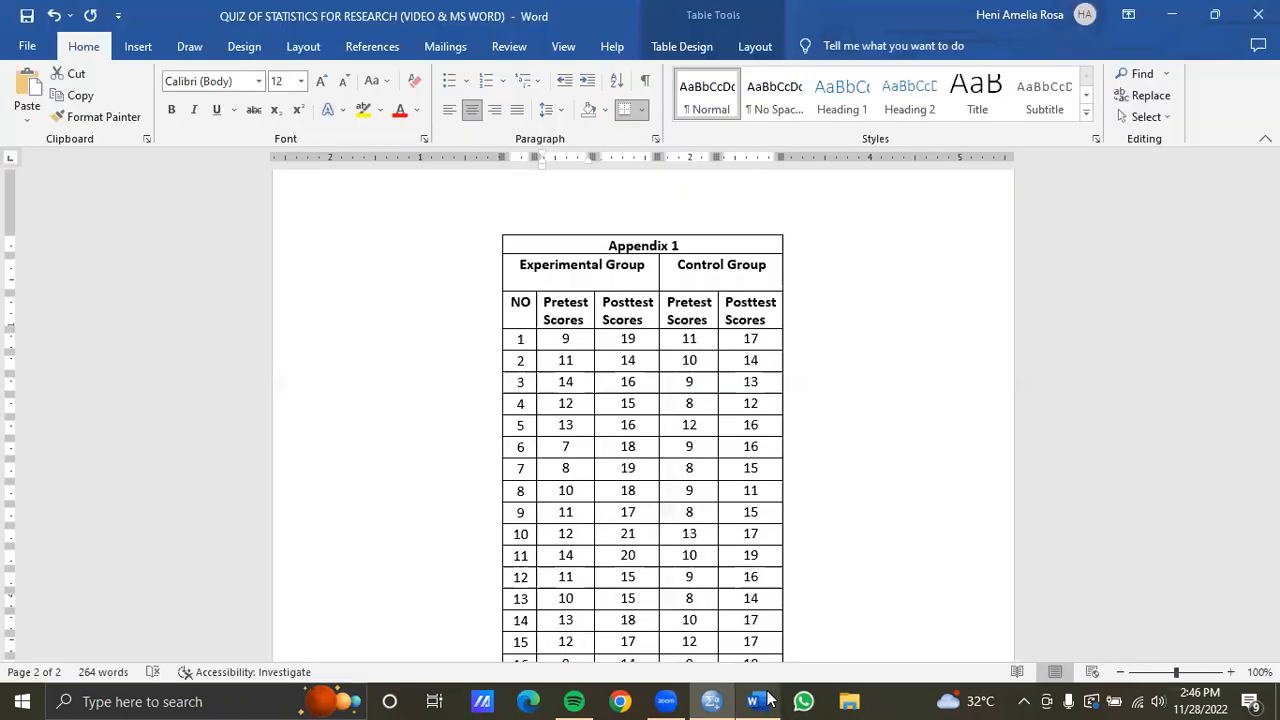
click(590, 373)
drag(560, 340, 600, 305)
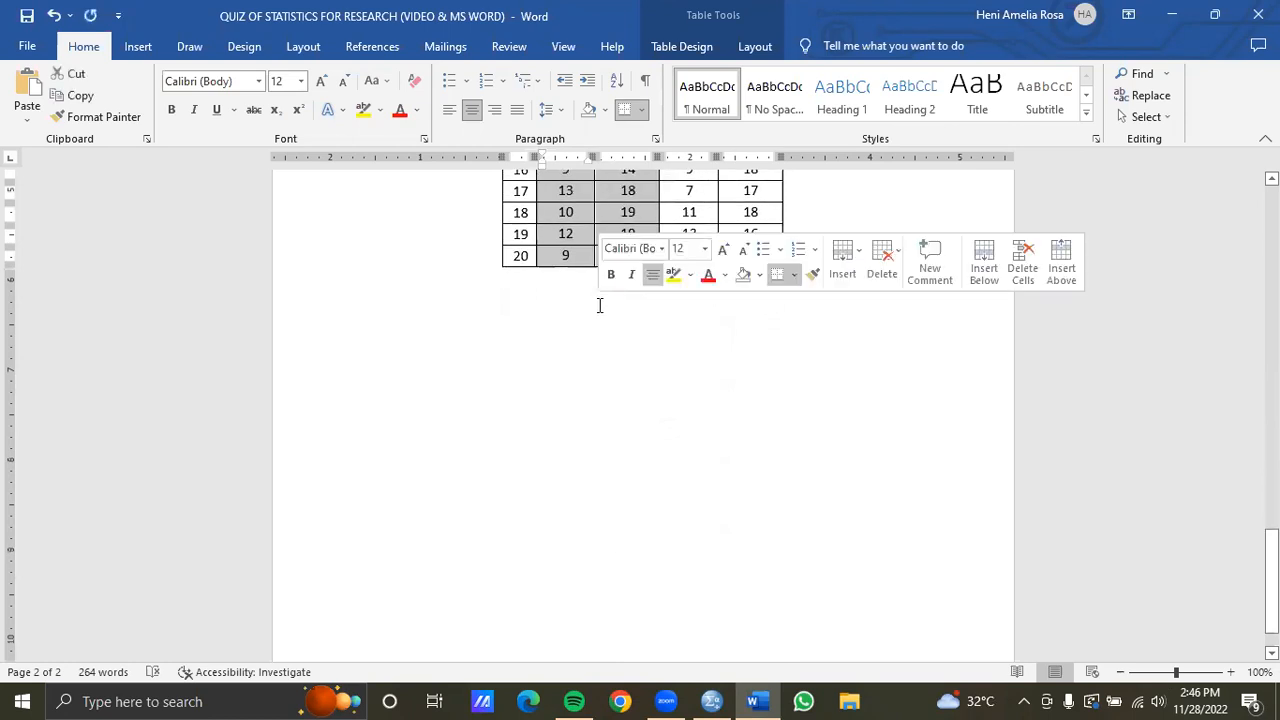
scroll(576, 278, up, 3)
scroll(576, 278, up, 6)
click(577, 280)
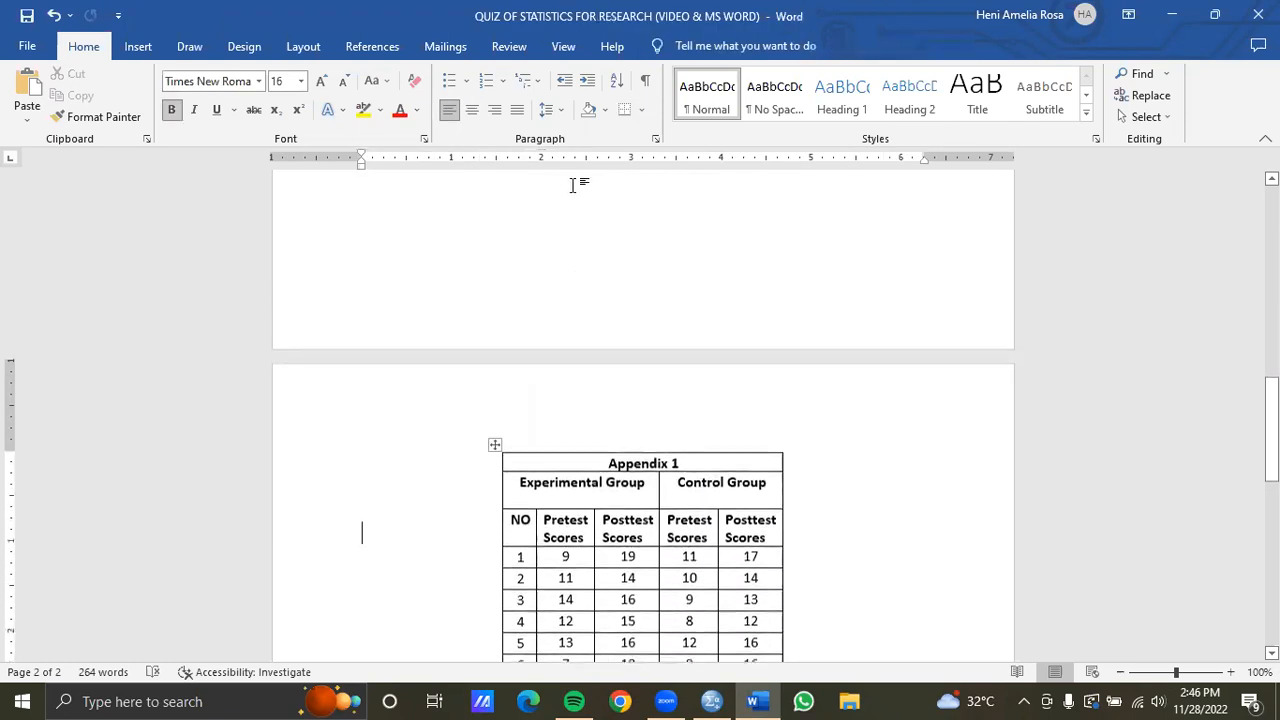
scroll(573, 190, down, 4)
mouse_move(561, 246)
mouse_down()
mouse_move(540, 562)
mouse_move(557, 674)
mouse_move(566, 259)
mouse_up()
right_click(566, 254)
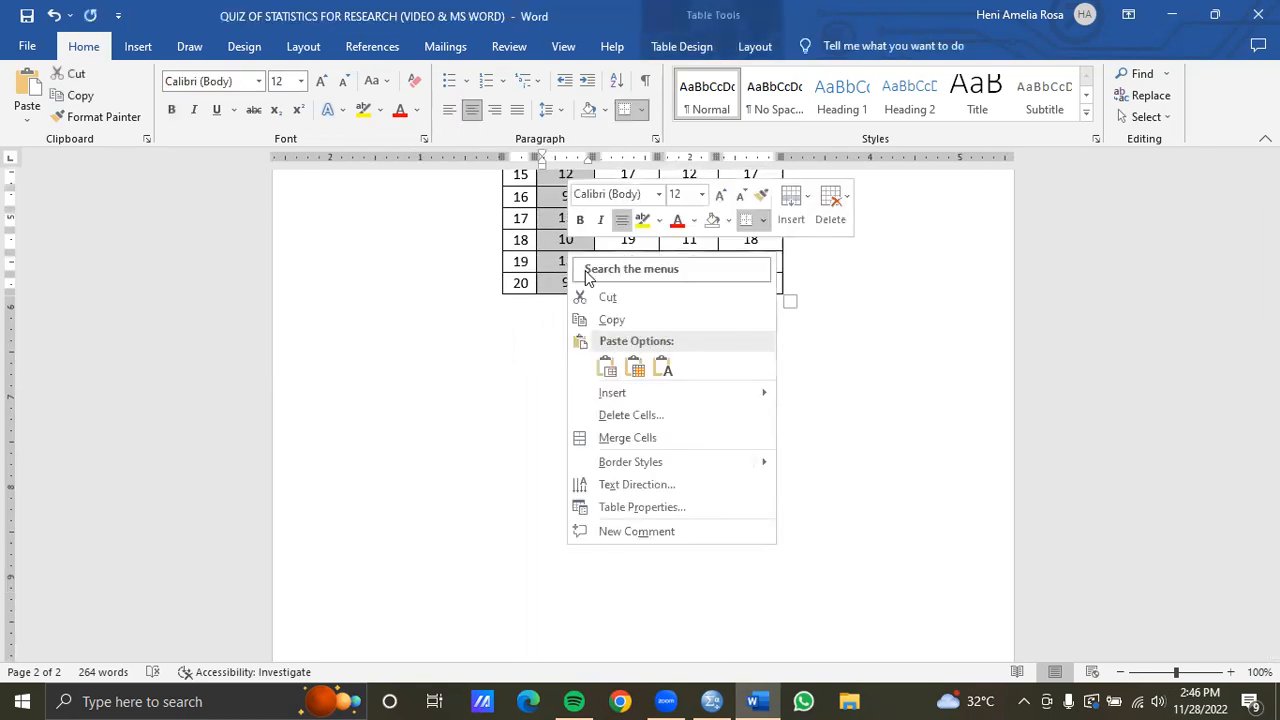
click(600, 315)
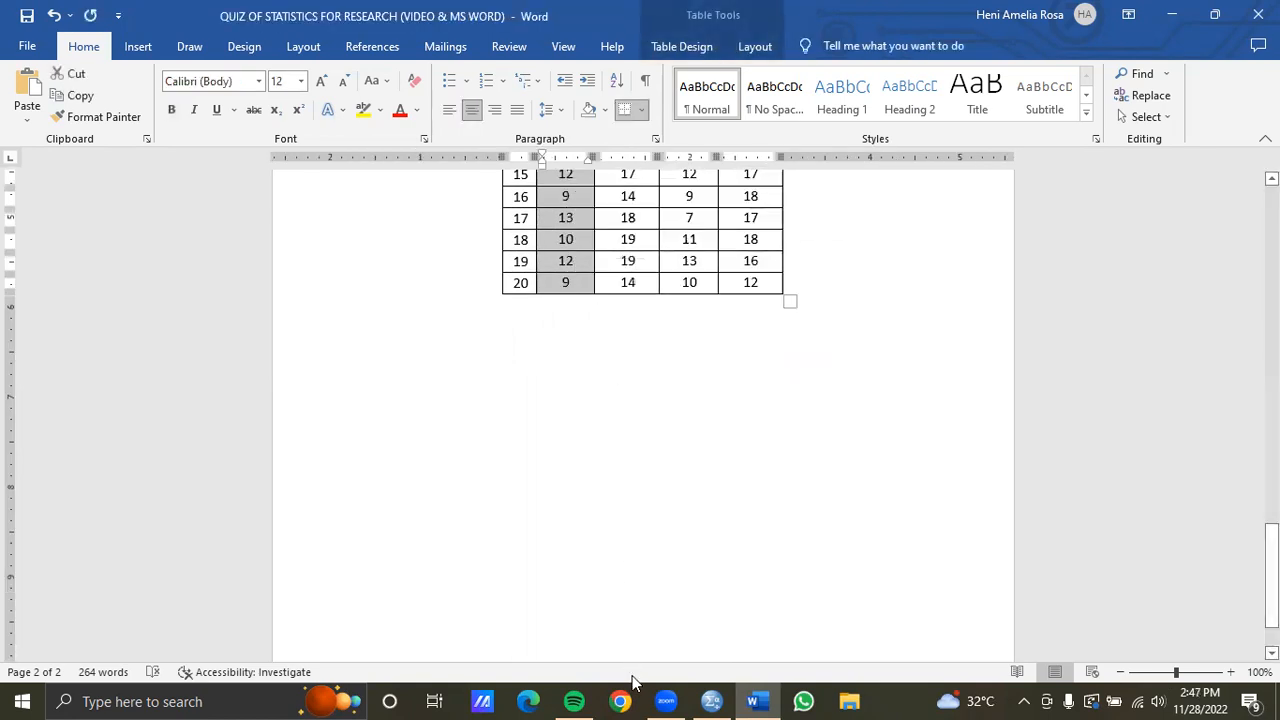
Paste the experimental pretest scores into rows 1 to 20 of the score variable in SPSS
click(712, 701)
drag(107, 141, 143, 532)
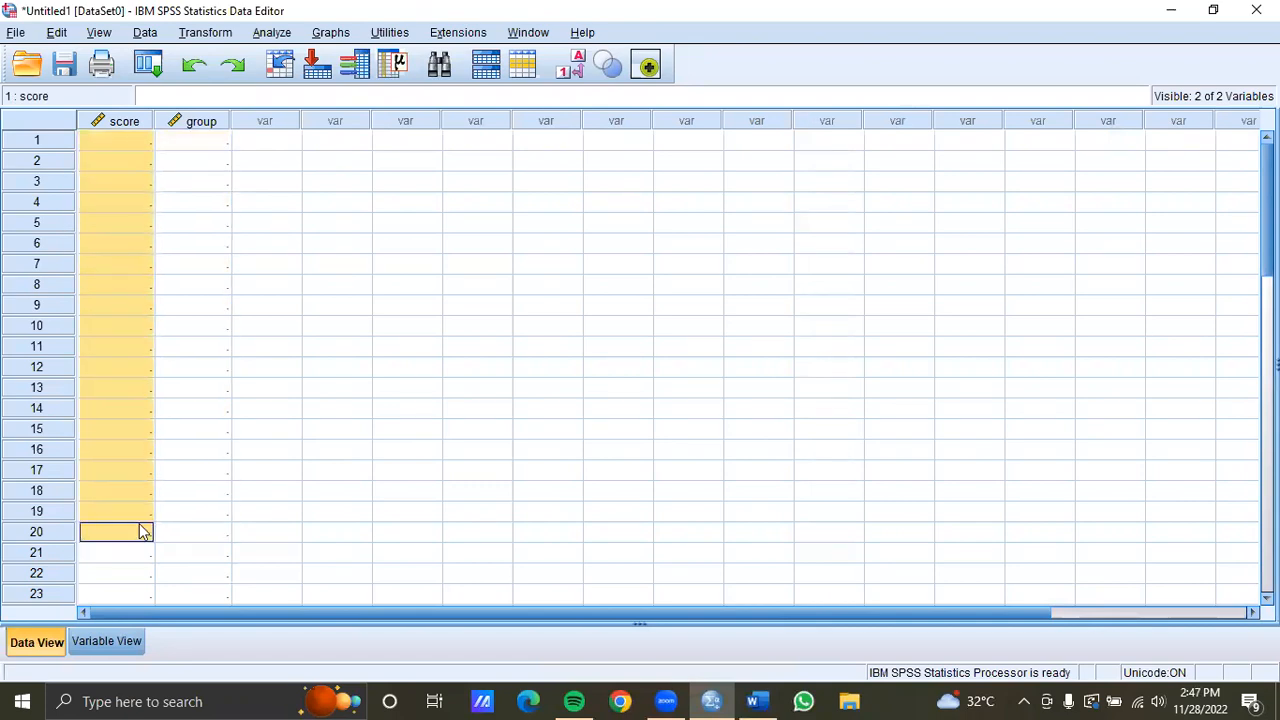
right_click(126, 398)
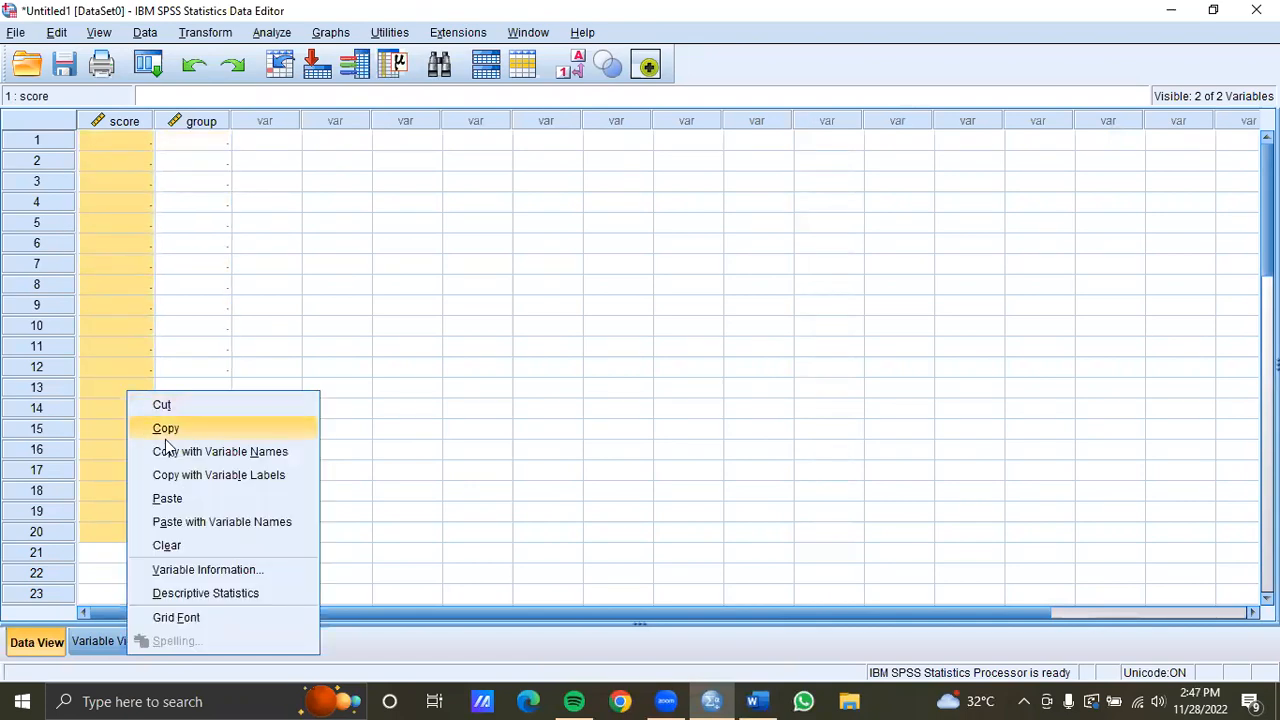
click(168, 498)
scroll(182, 495, down, 3)
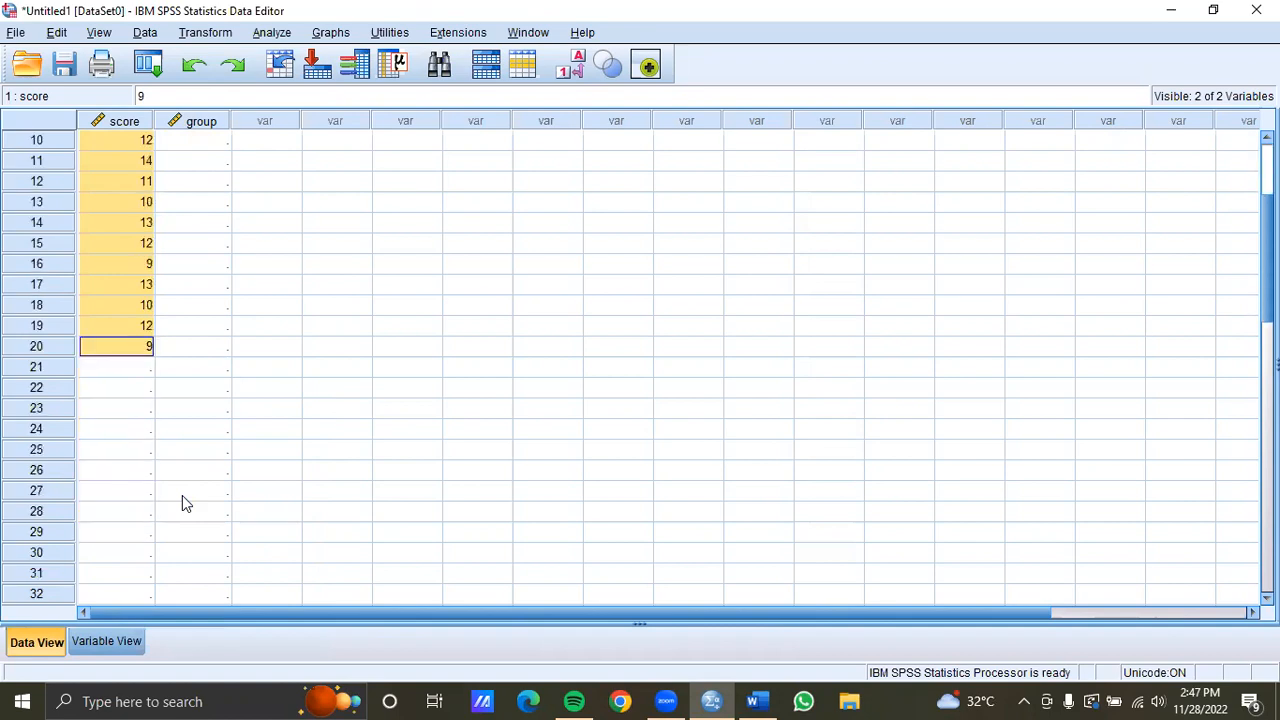
Switch to Word and copy the experimental group's posttest scores column from the appendix table
click(140, 370)
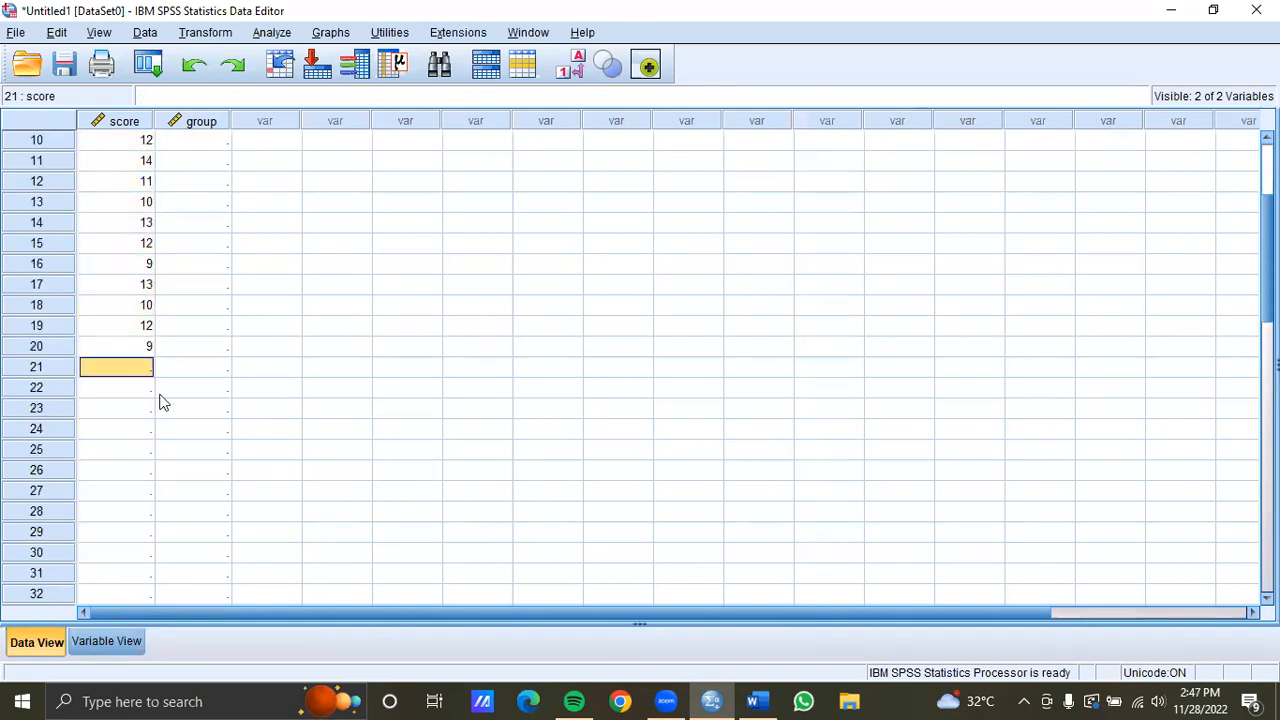
mouse_move(768, 700)
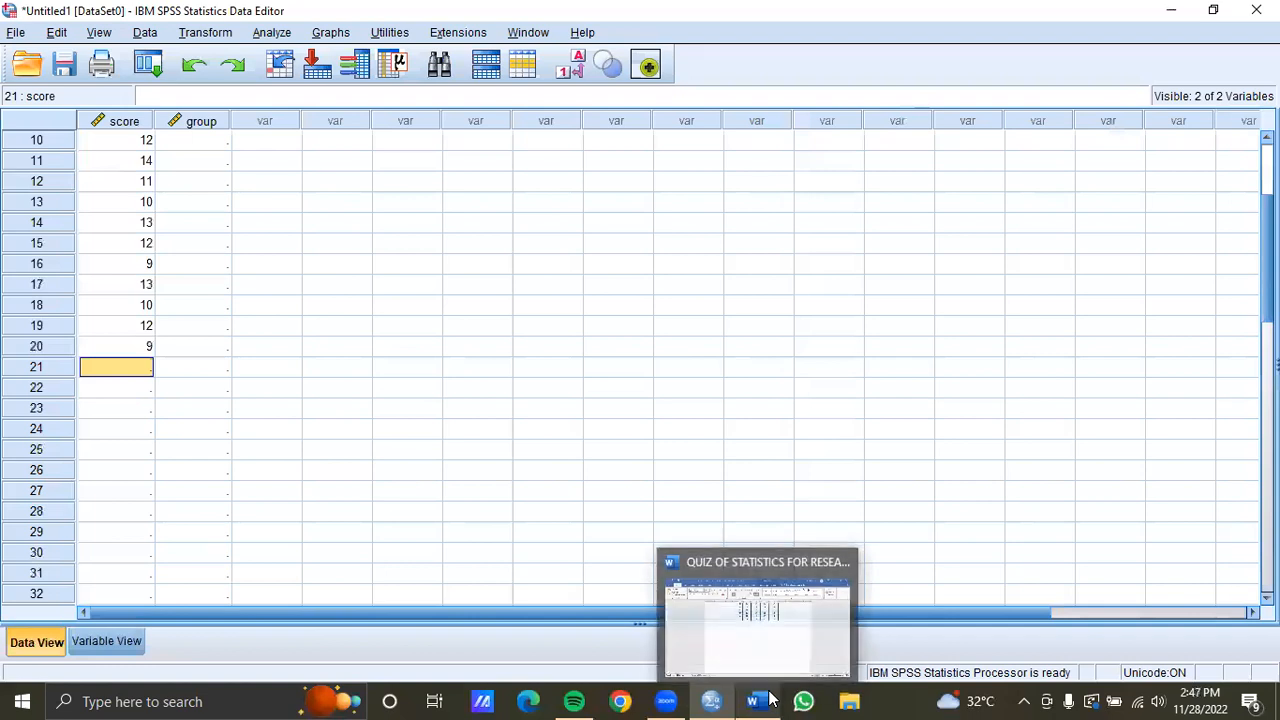
click(768, 700)
scroll(638, 262, up, 5)
scroll(638, 262, up, 3)
mouse_move(615, 290)
mouse_down()
mouse_move(645, 350)
mouse_move(645, 655)
mouse_move(641, 643)
mouse_up()
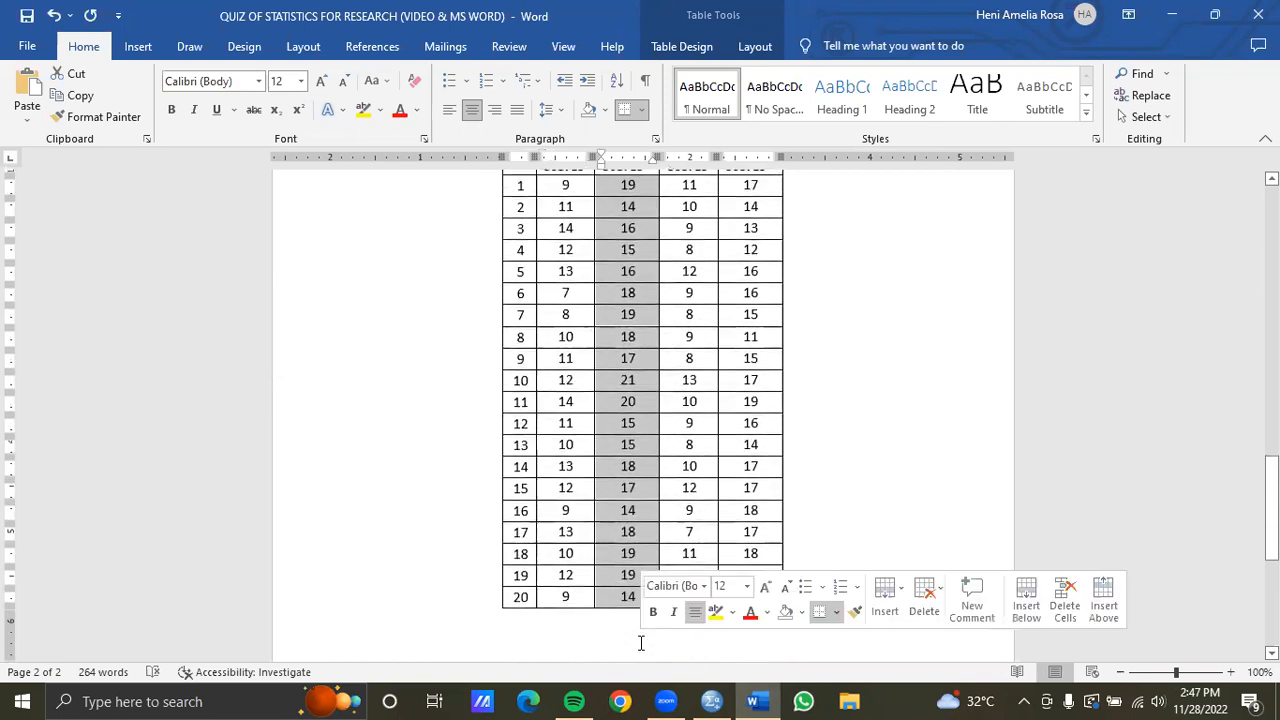
right_click(639, 410)
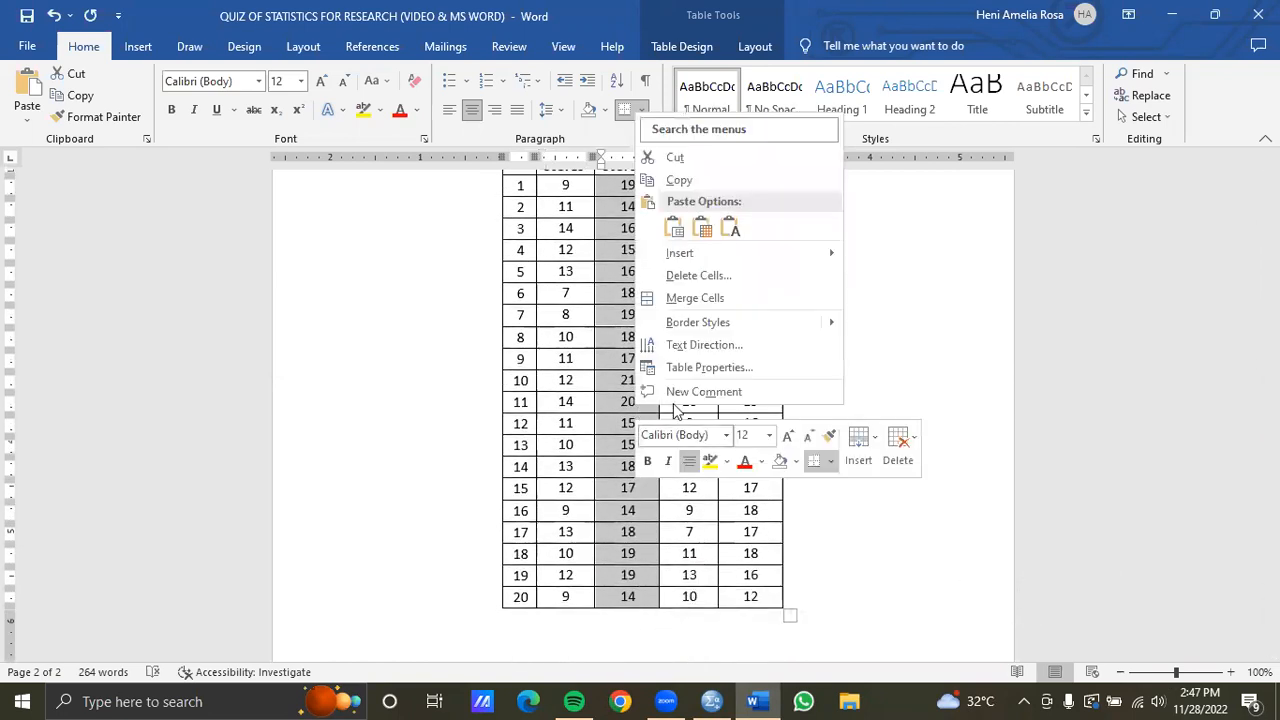
click(686, 180)
Paste the experimental posttest scores into rows 21 to 40 of the score variable
click(712, 701)
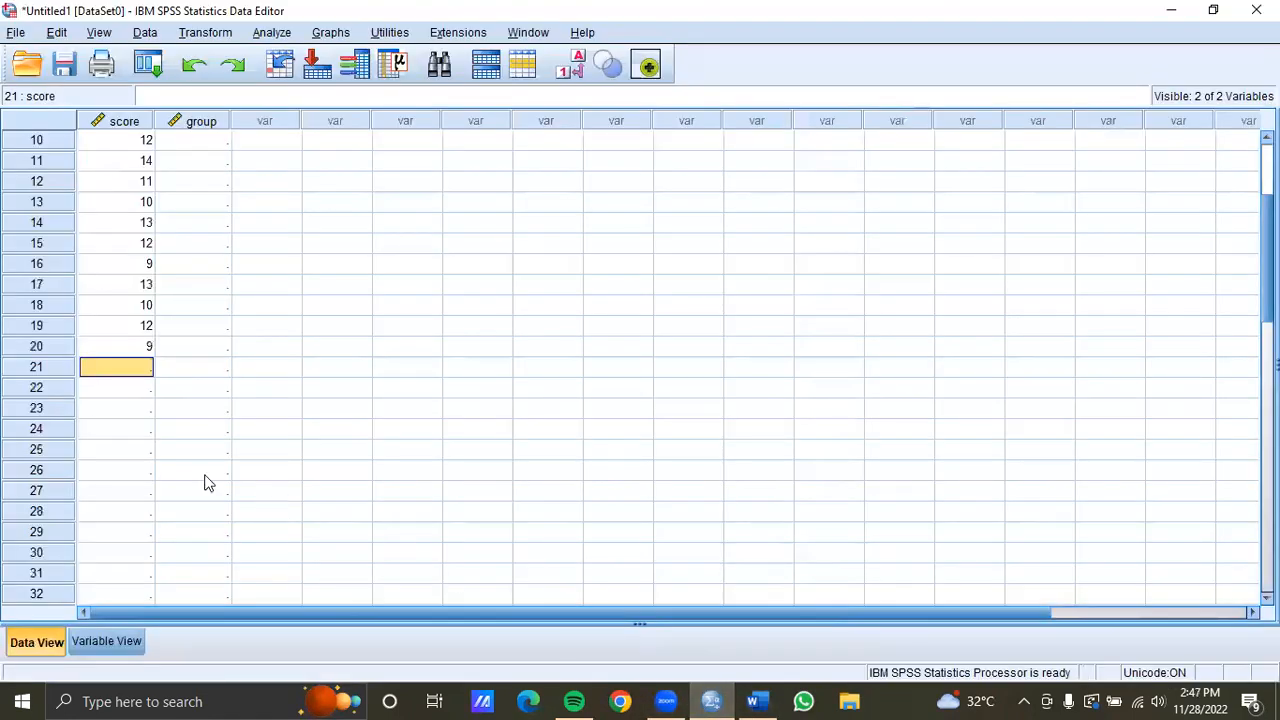
drag(109, 366, 128, 533)
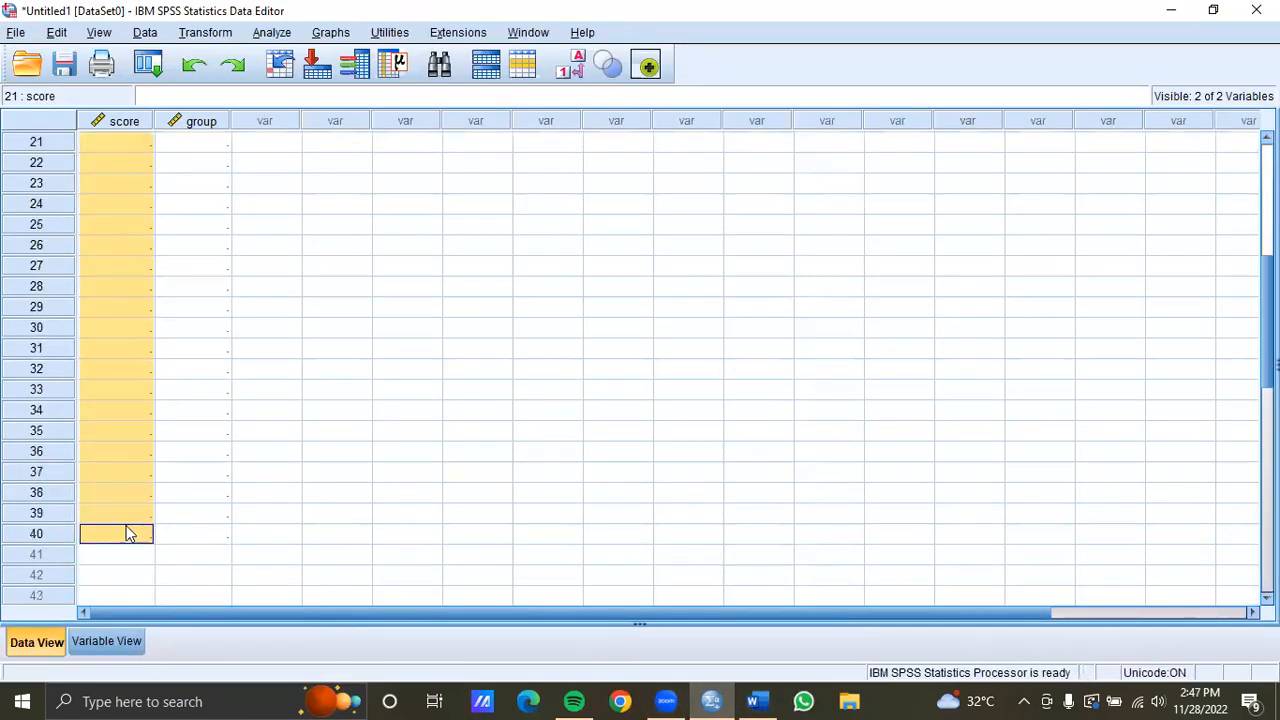
right_click(124, 333)
click(165, 440)
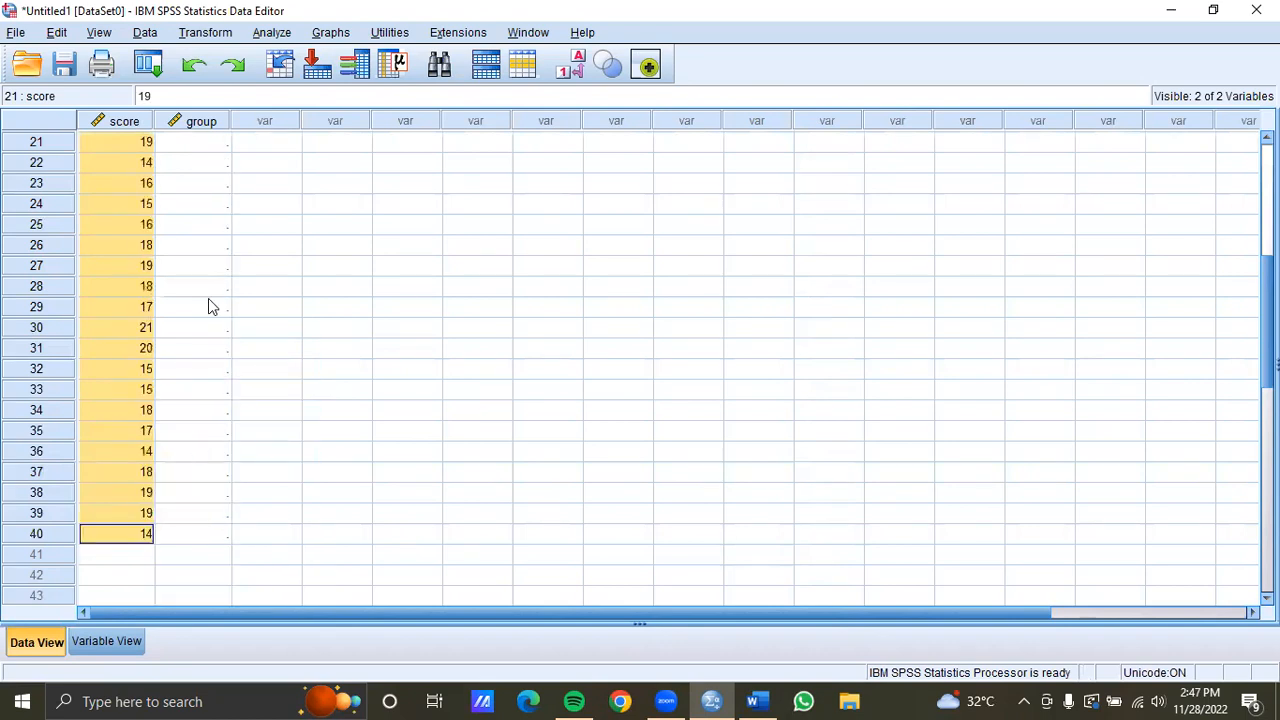
Enter 1 as the group value for row 1 and paste it into rows 2 to 20
scroll(208, 298, up, 7)
double_click(202, 142)
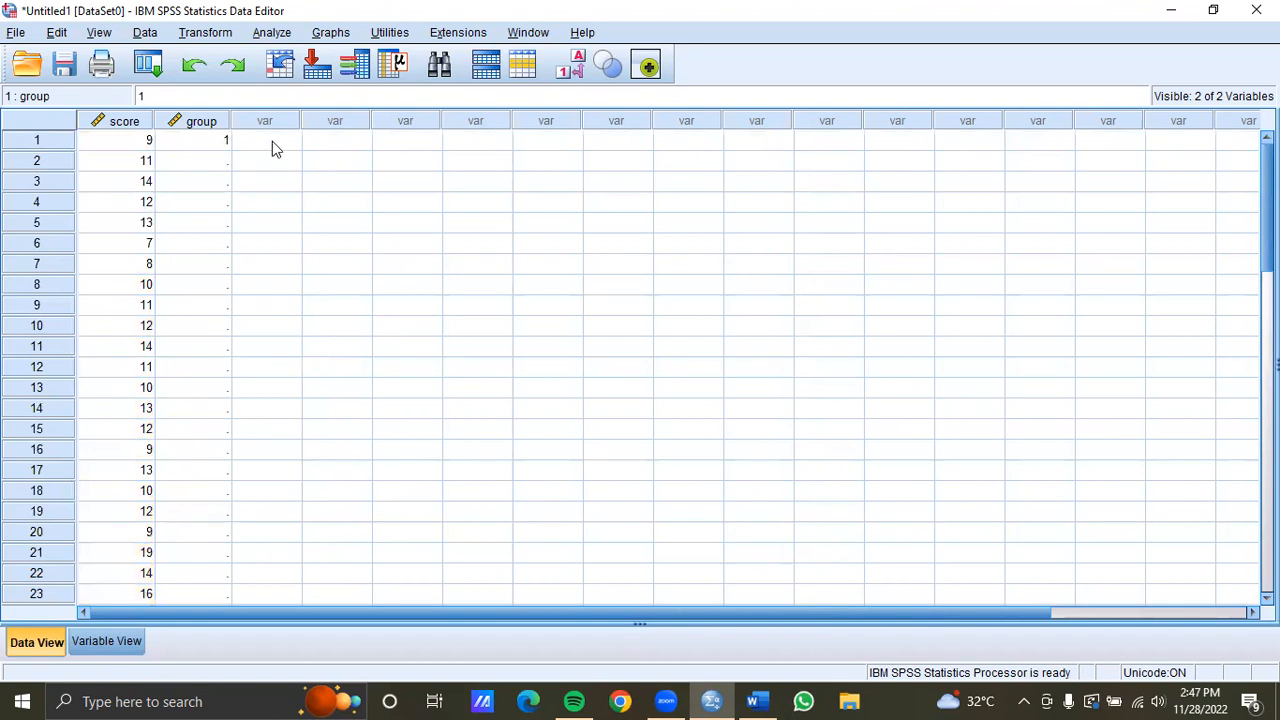
click(272, 141)
double_click(224, 140)
double_click(226, 141)
drag(225, 167, 208, 532)
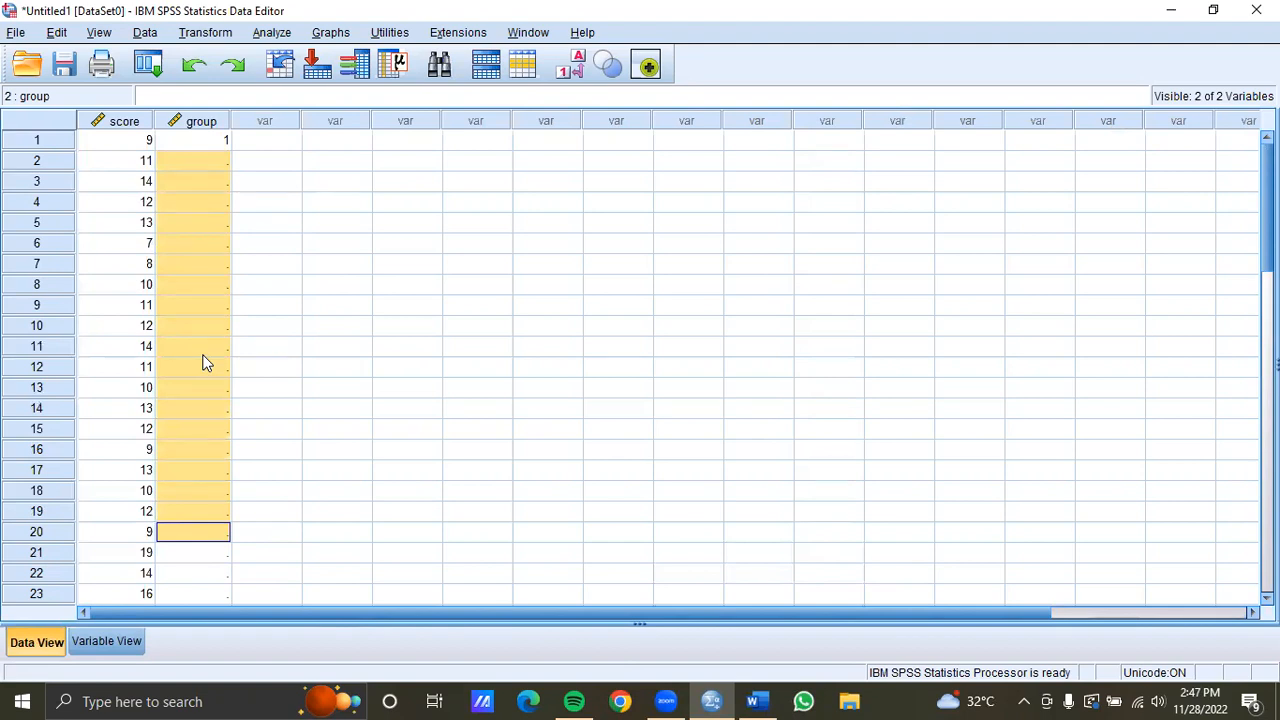
right_click(212, 302)
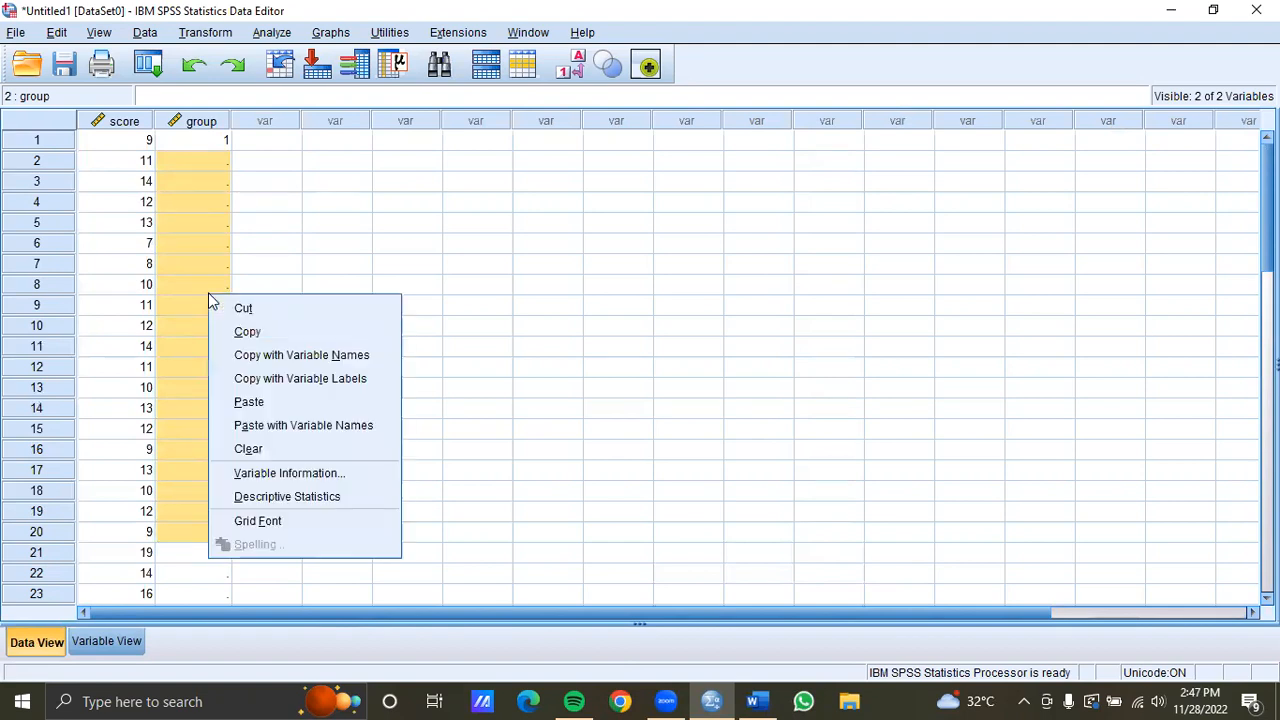
click(294, 403)
Enter 2 as the group value for row 21 and paste it into rows 22 to 40
scroll(294, 410, down, 6)
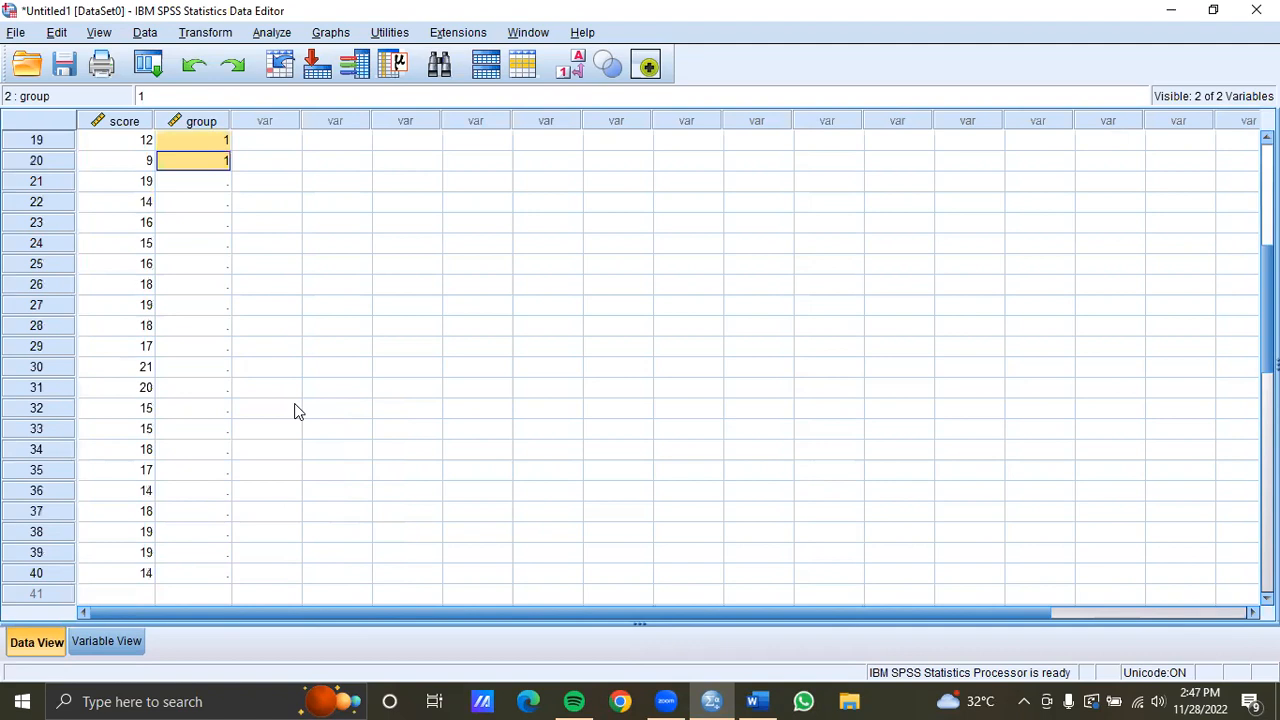
click(218, 188)
click(217, 183)
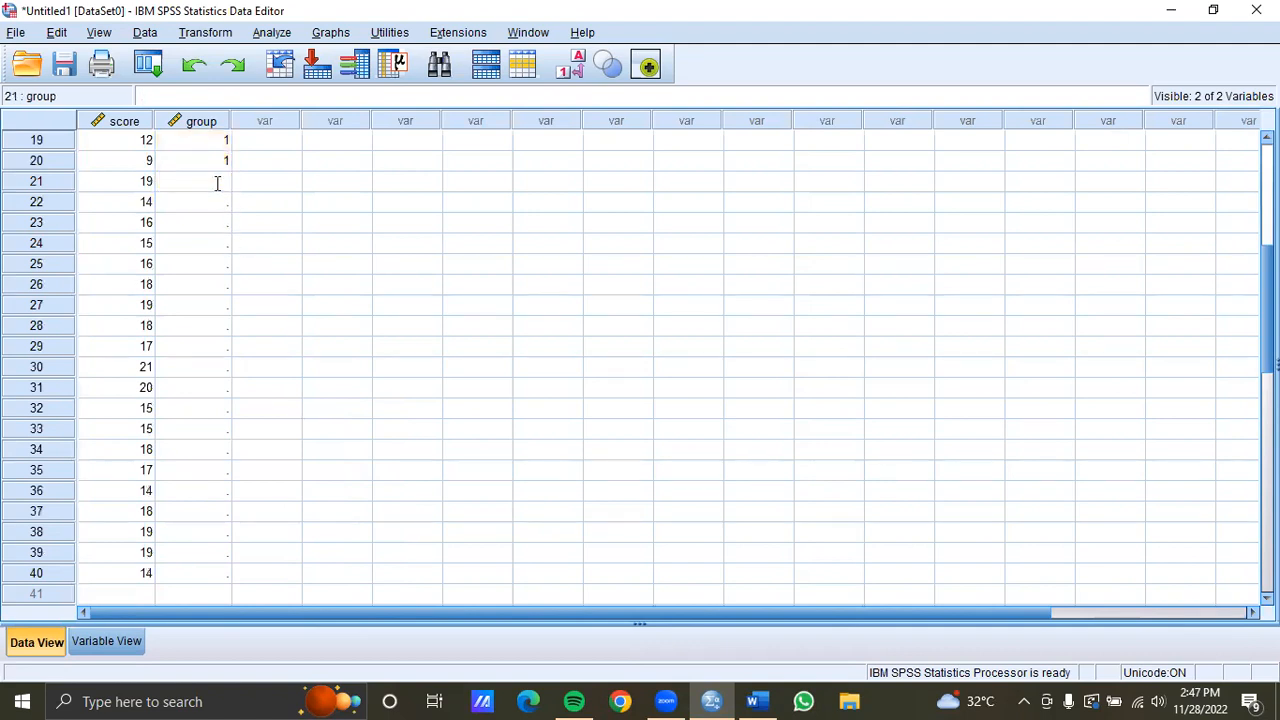
drag(217, 183, 231, 185)
drag(224, 206, 220, 591)
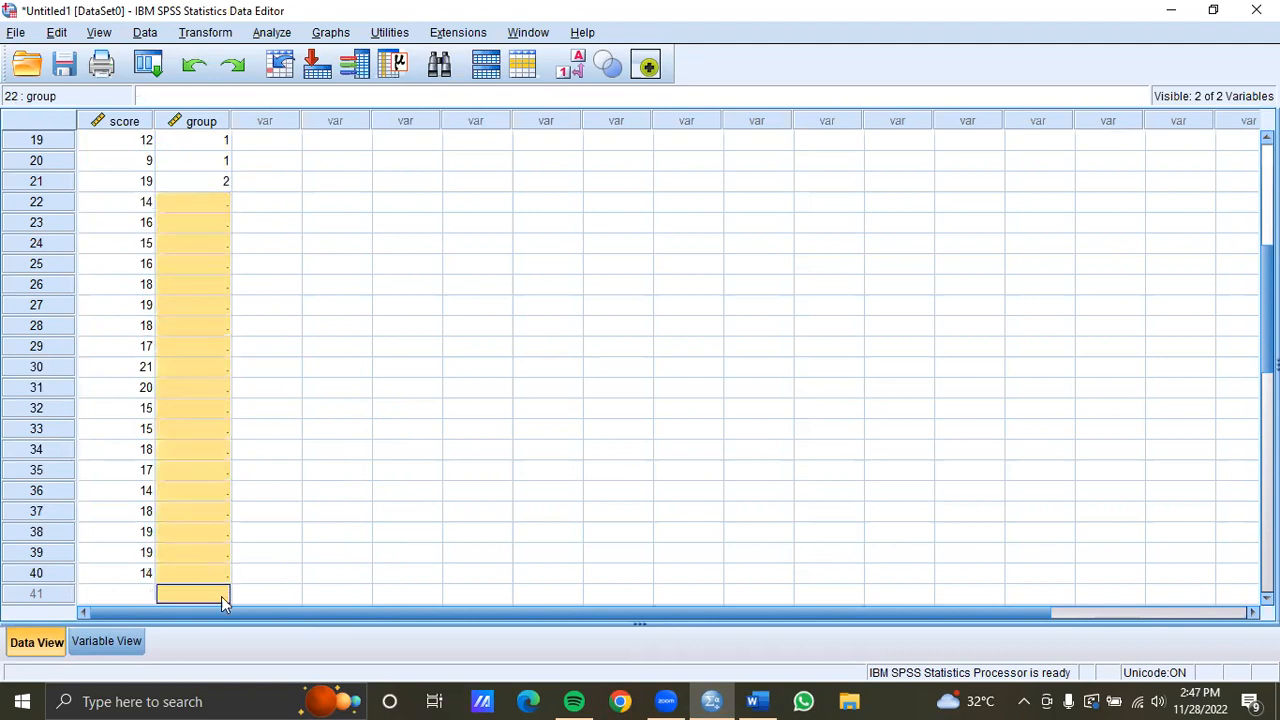
right_click(184, 319)
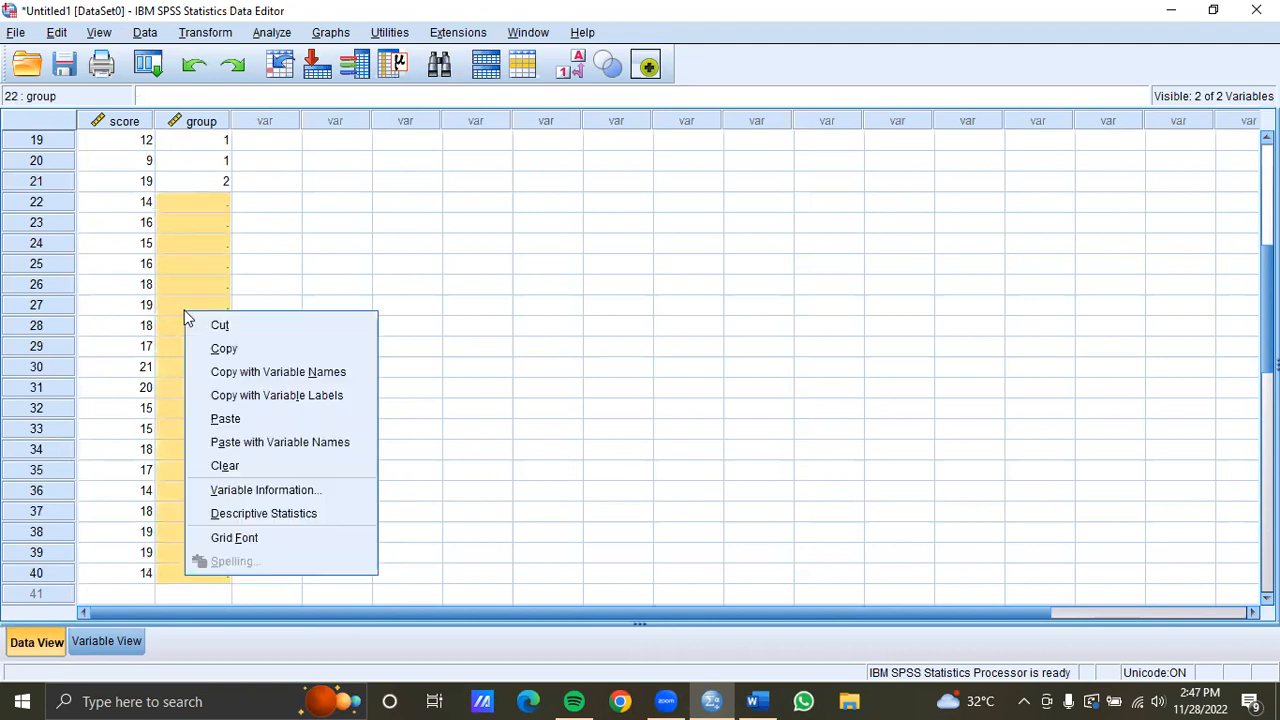
click(282, 421)
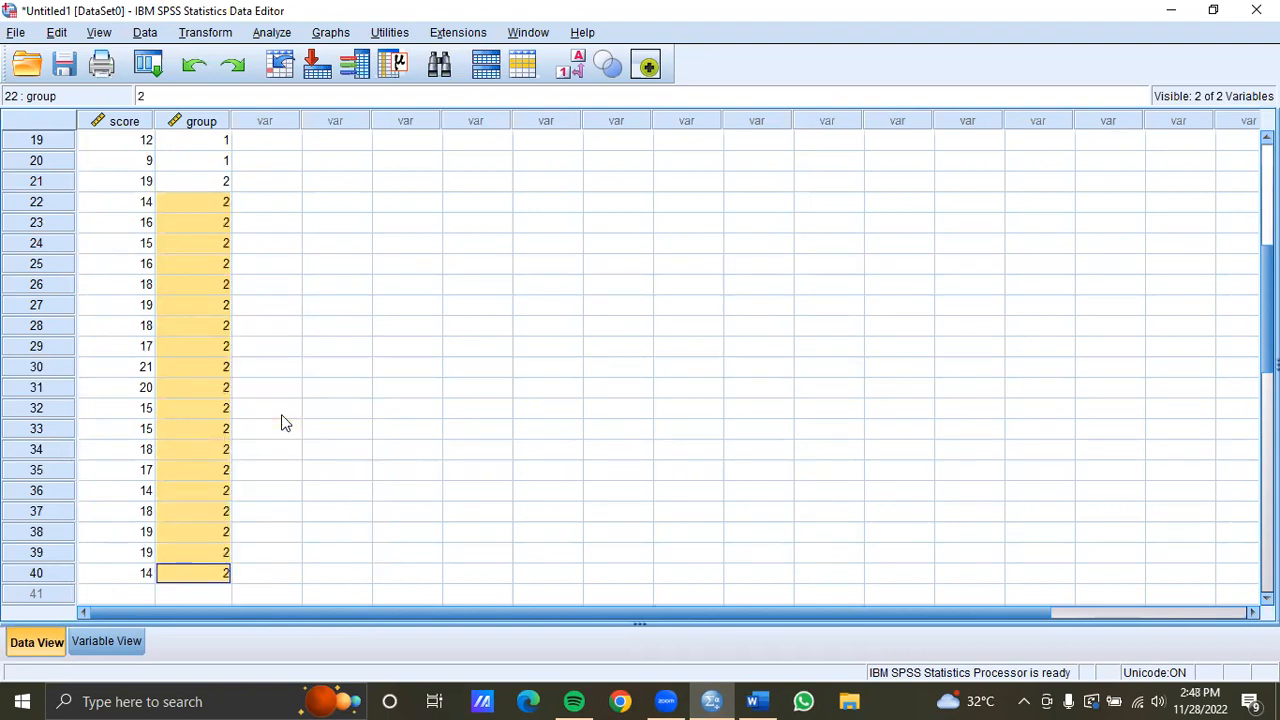
click(282, 421)
Set up an Independent-Samples T Test with score as test variable and group as grouping variable, defining groups 1 and 2
scroll(225, 311, up, 6)
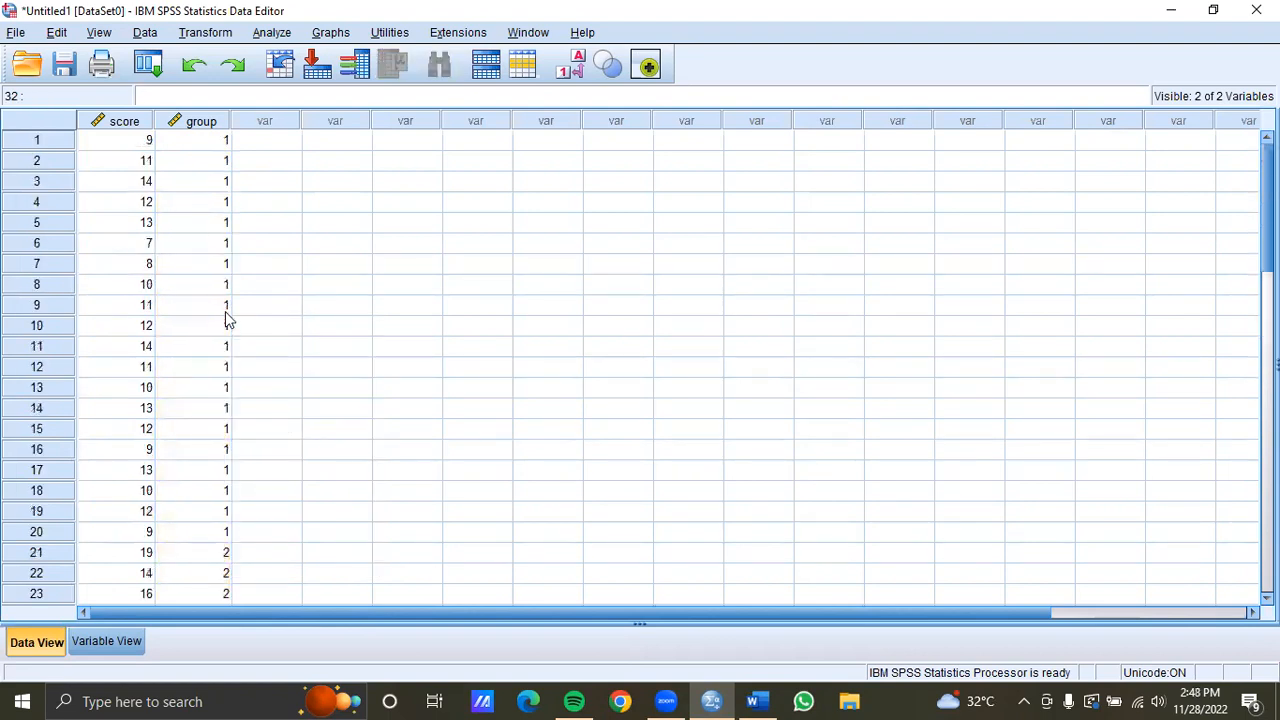
click(272, 33)
mouse_move(320, 36)
mouse_move(272, 33)
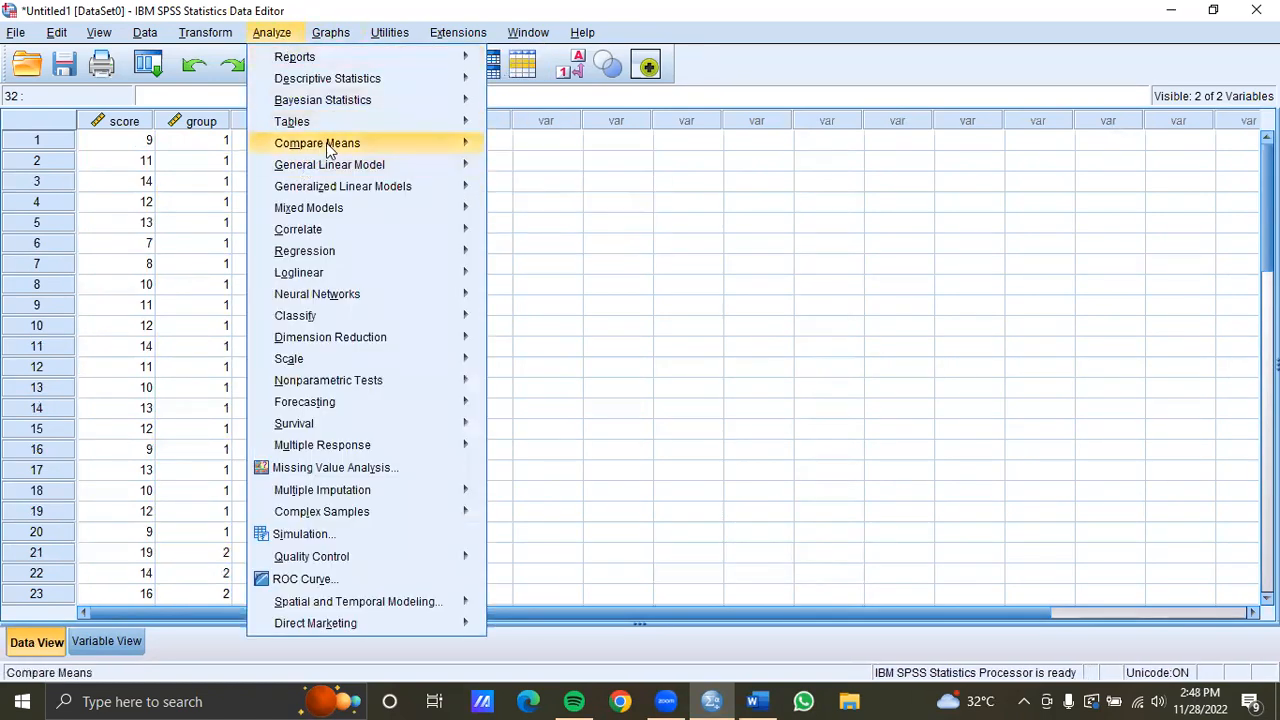
mouse_move(436, 147)
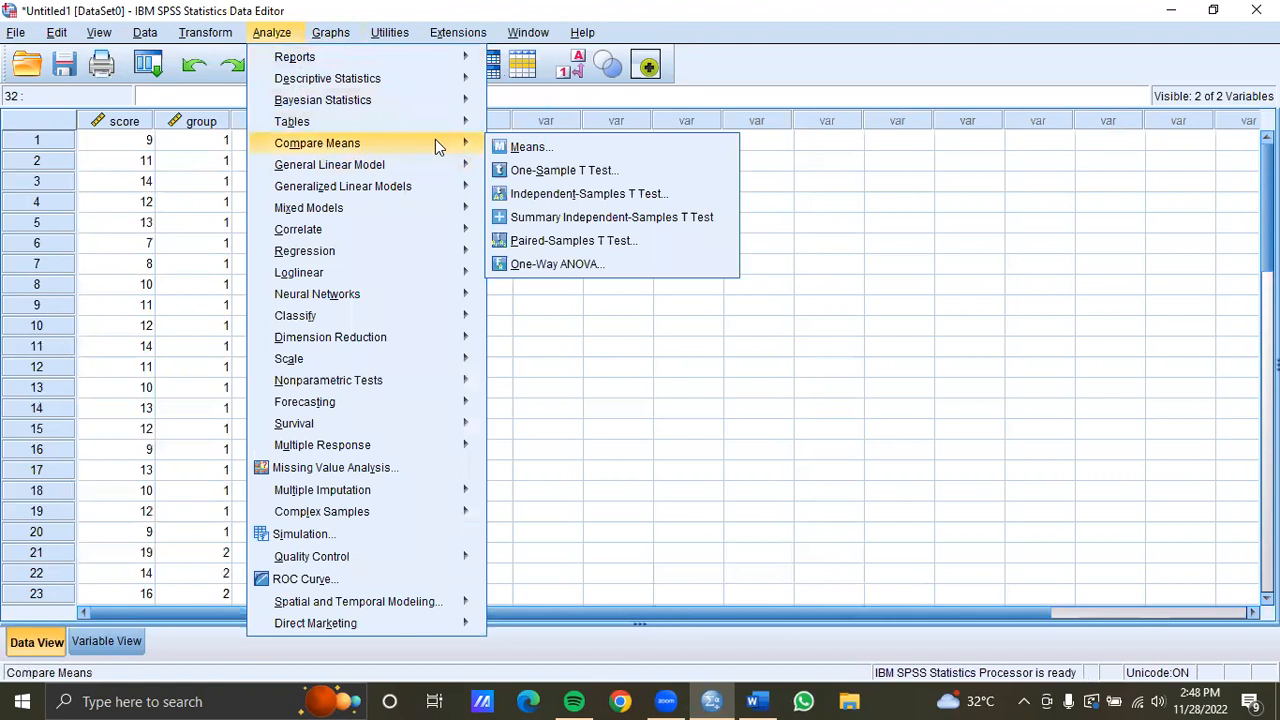
click(580, 196)
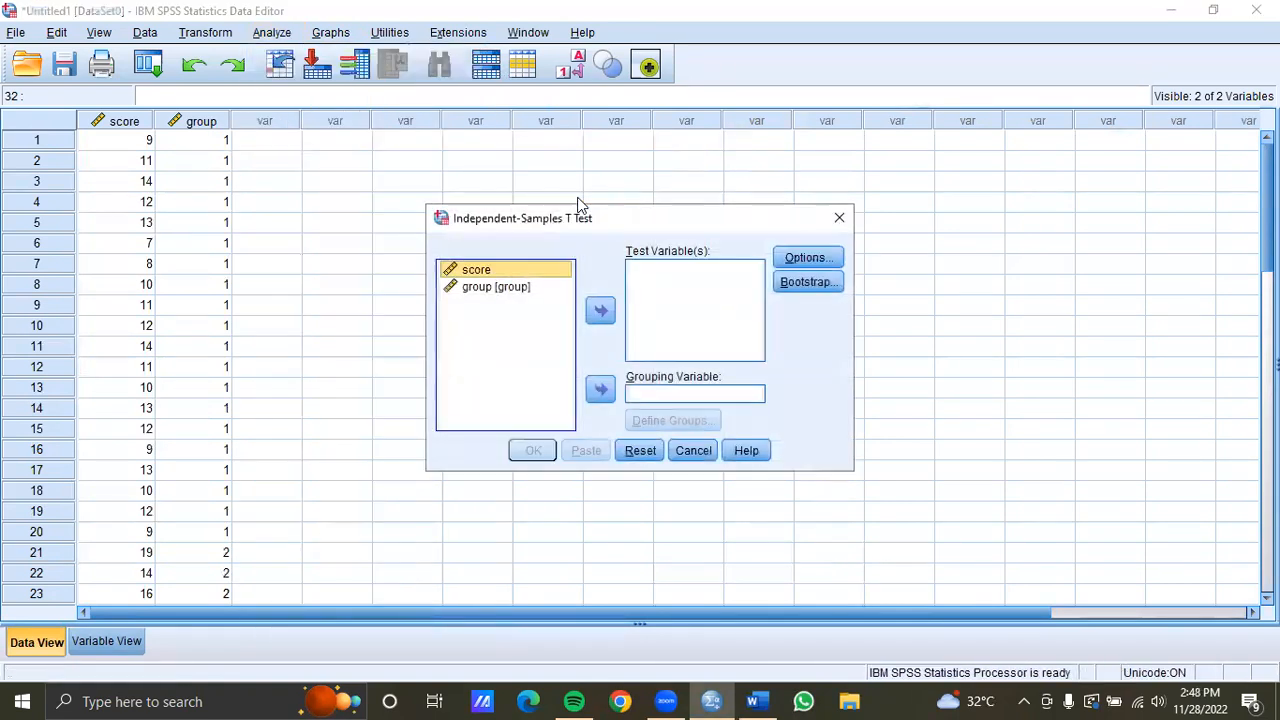
click(600, 311)
click(520, 272)
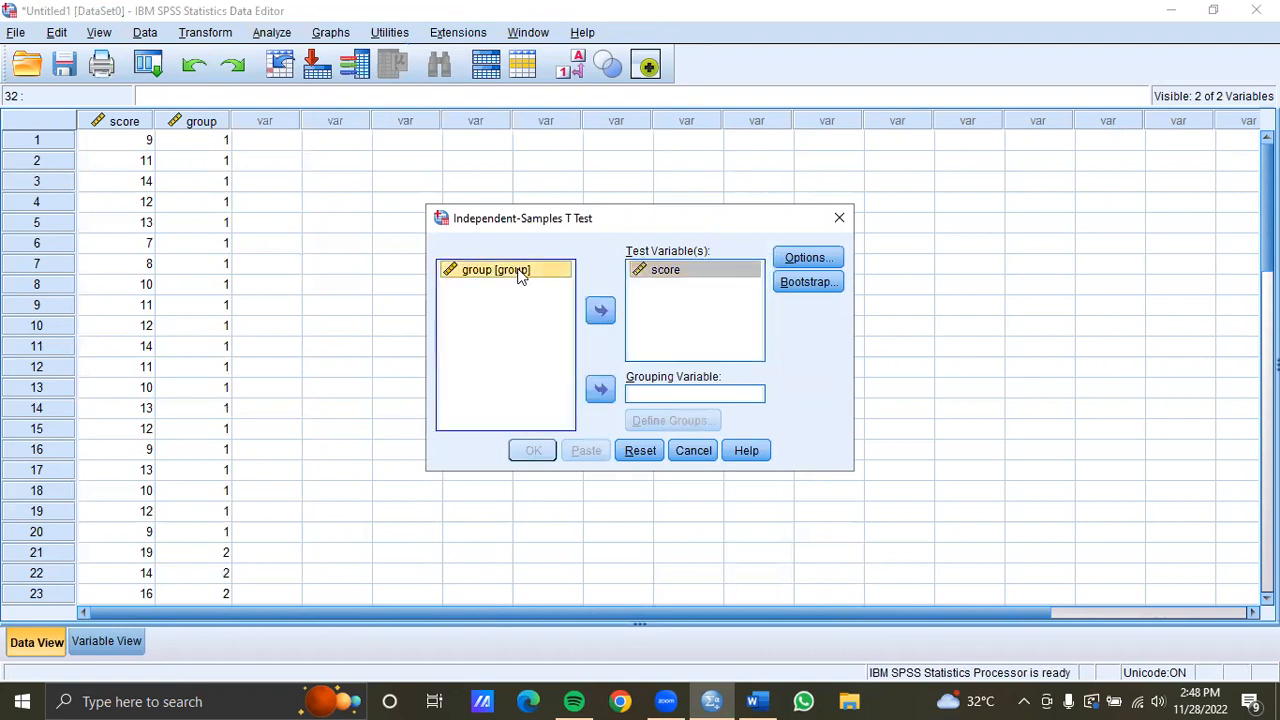
click(603, 396)
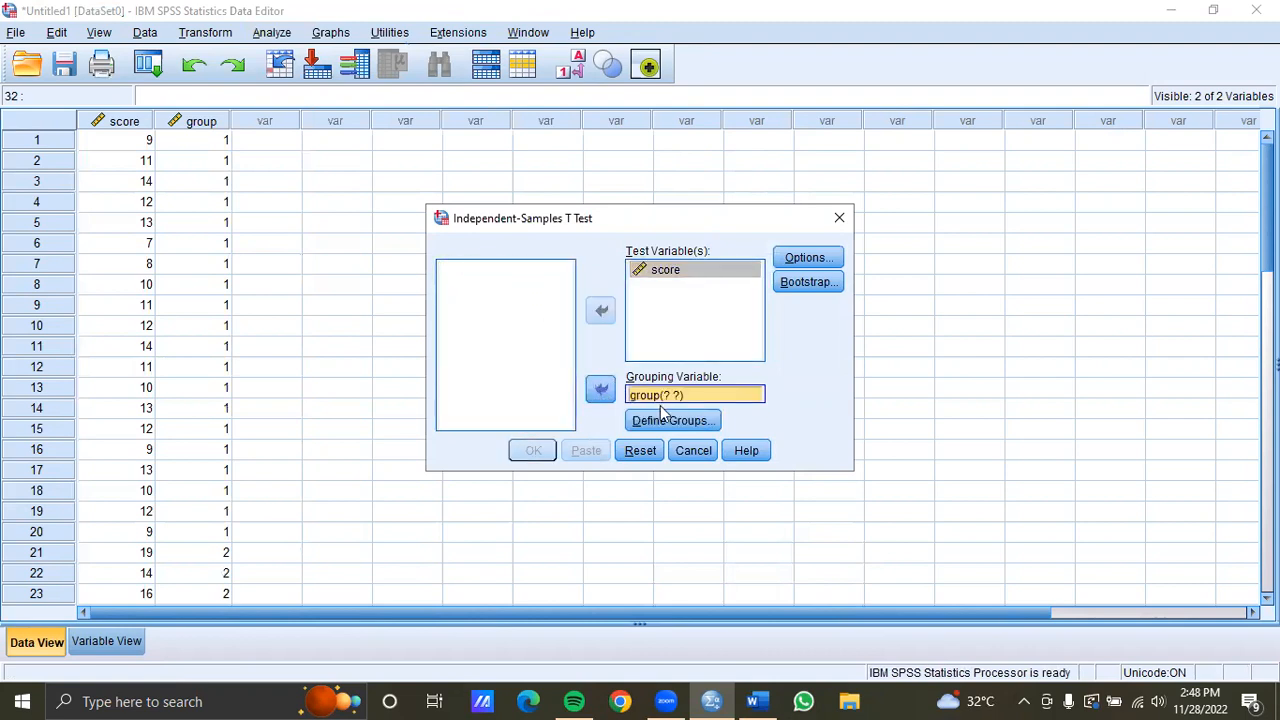
click(685, 424)
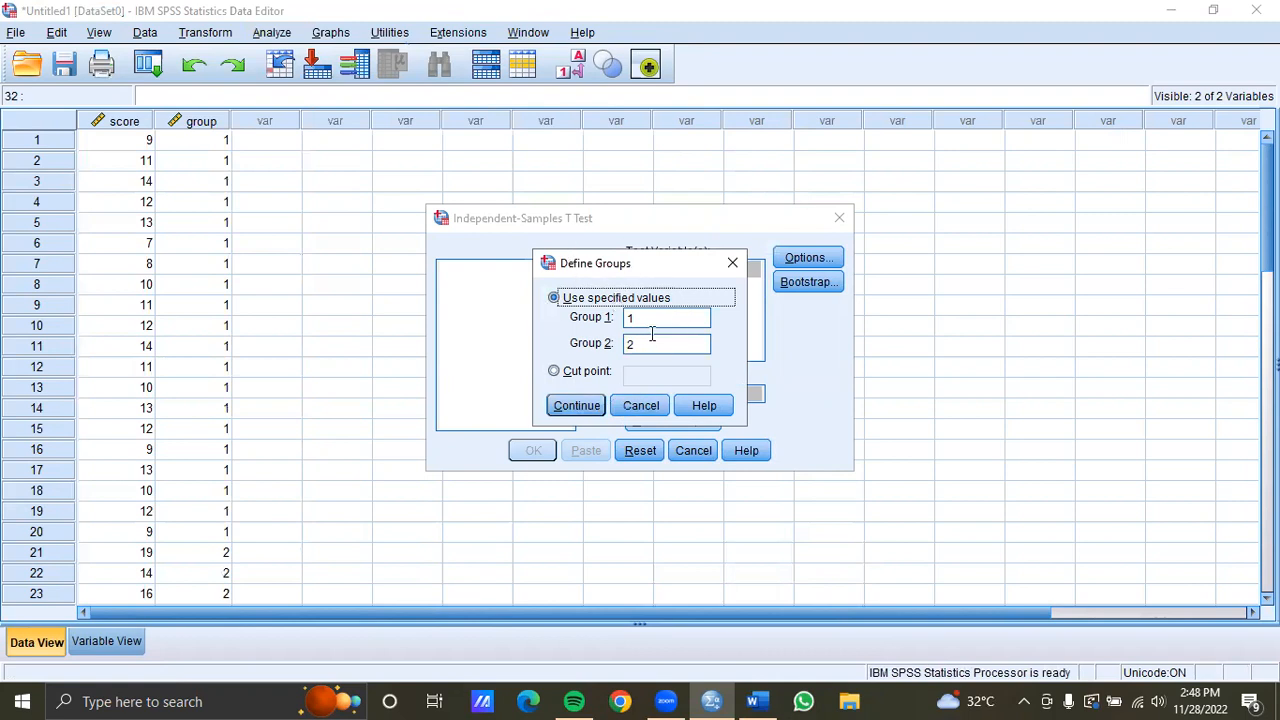
click(588, 410)
Keep the 95% confidence interval in the test options and run the independent-samples t-test
click(816, 260)
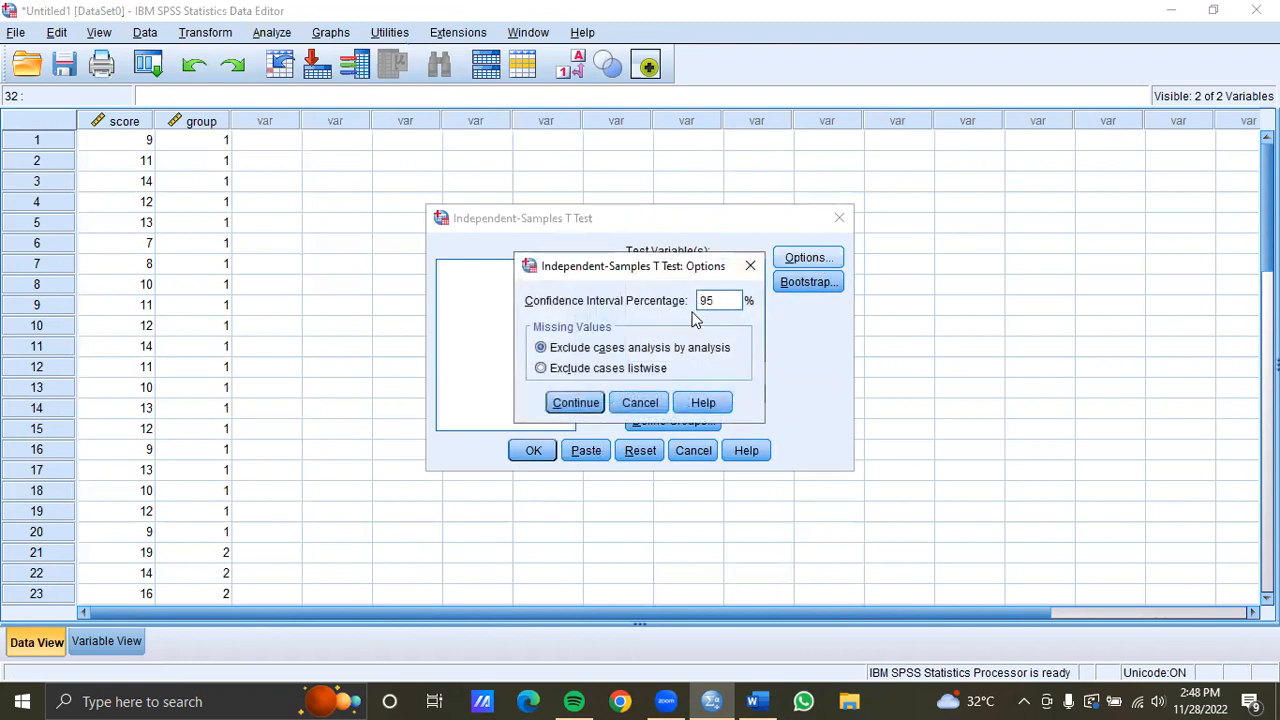
click(572, 403)
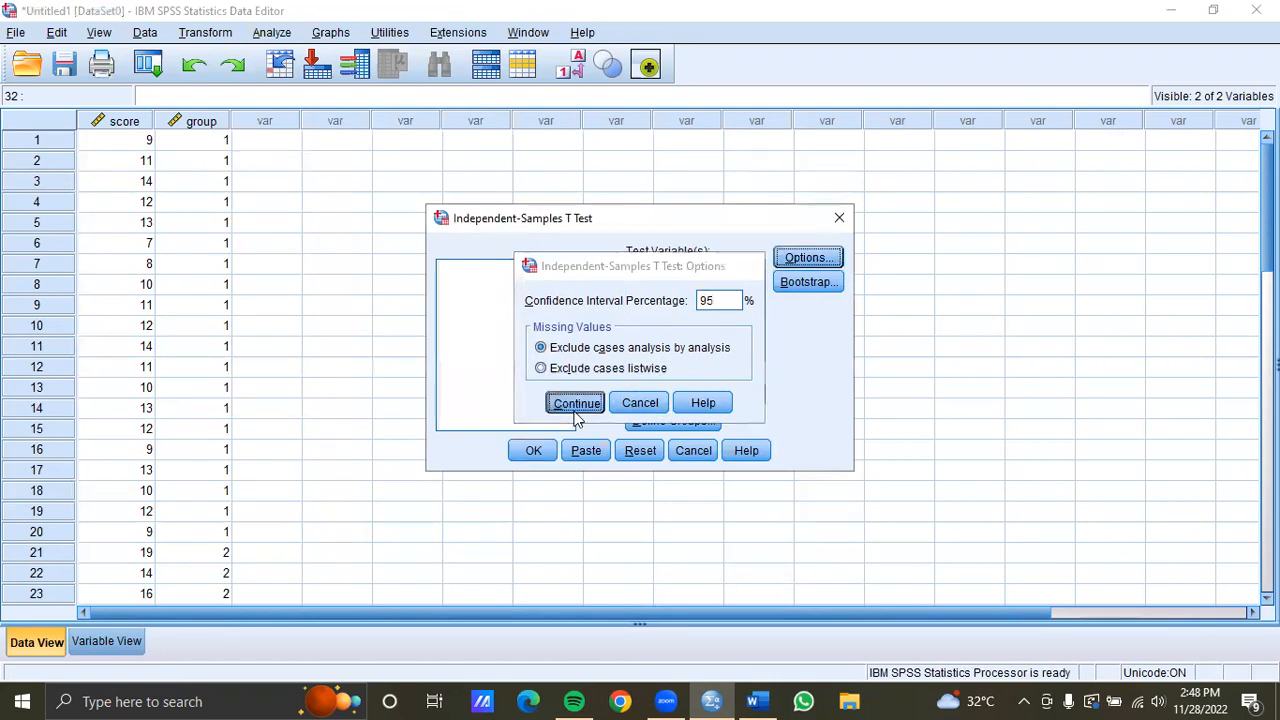
click(540, 455)
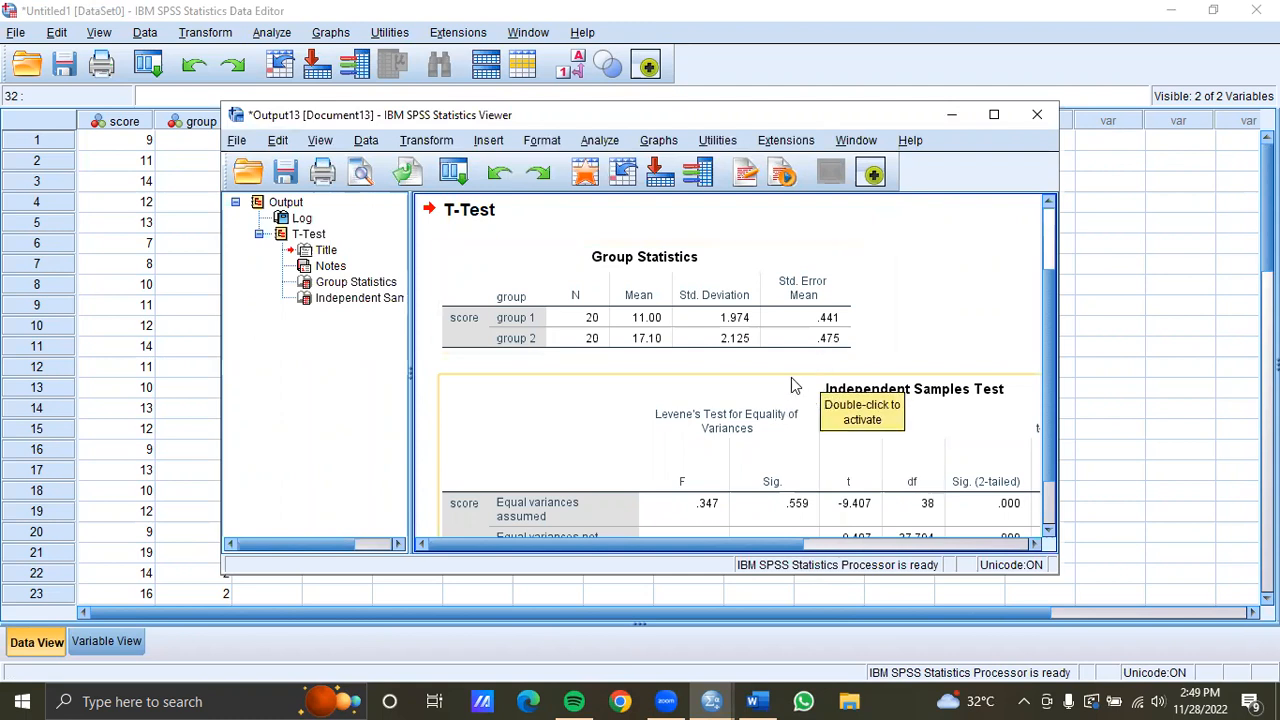
Review the Group Statistics and Independent Samples Test tables, then close the output viewer without saving
scroll(742, 365, down, 1)
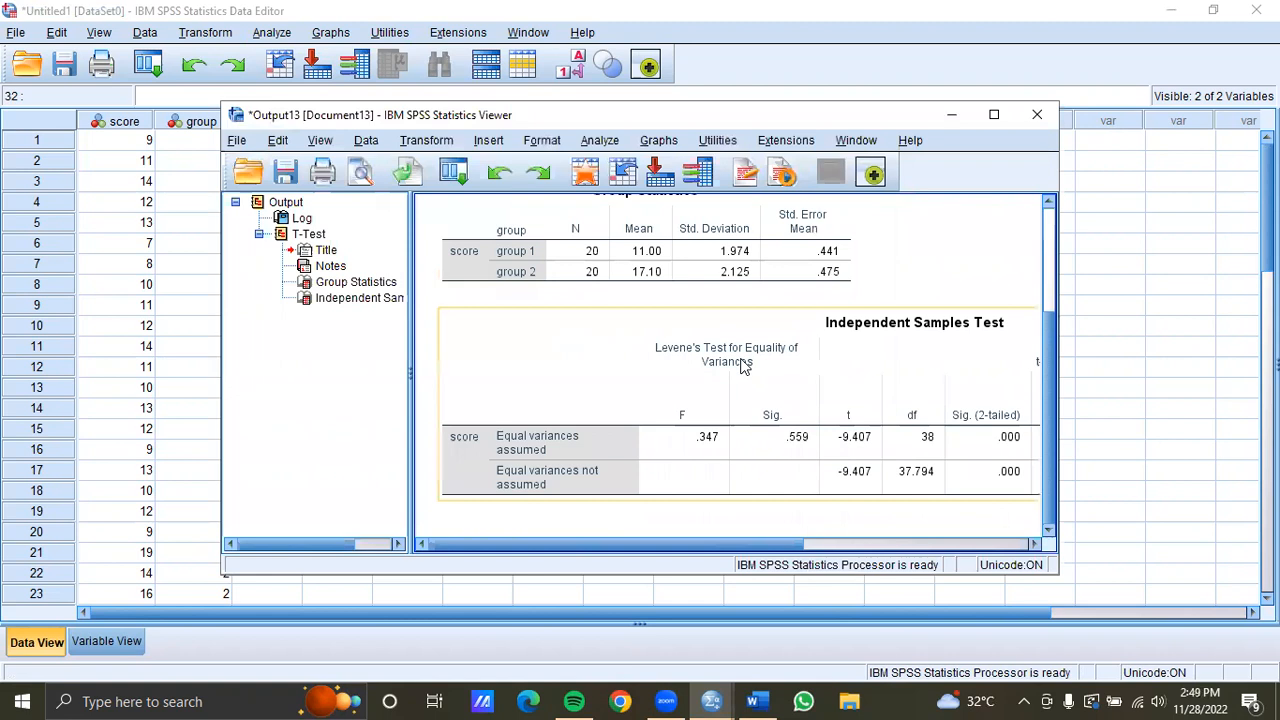
scroll(742, 365, up, 1)
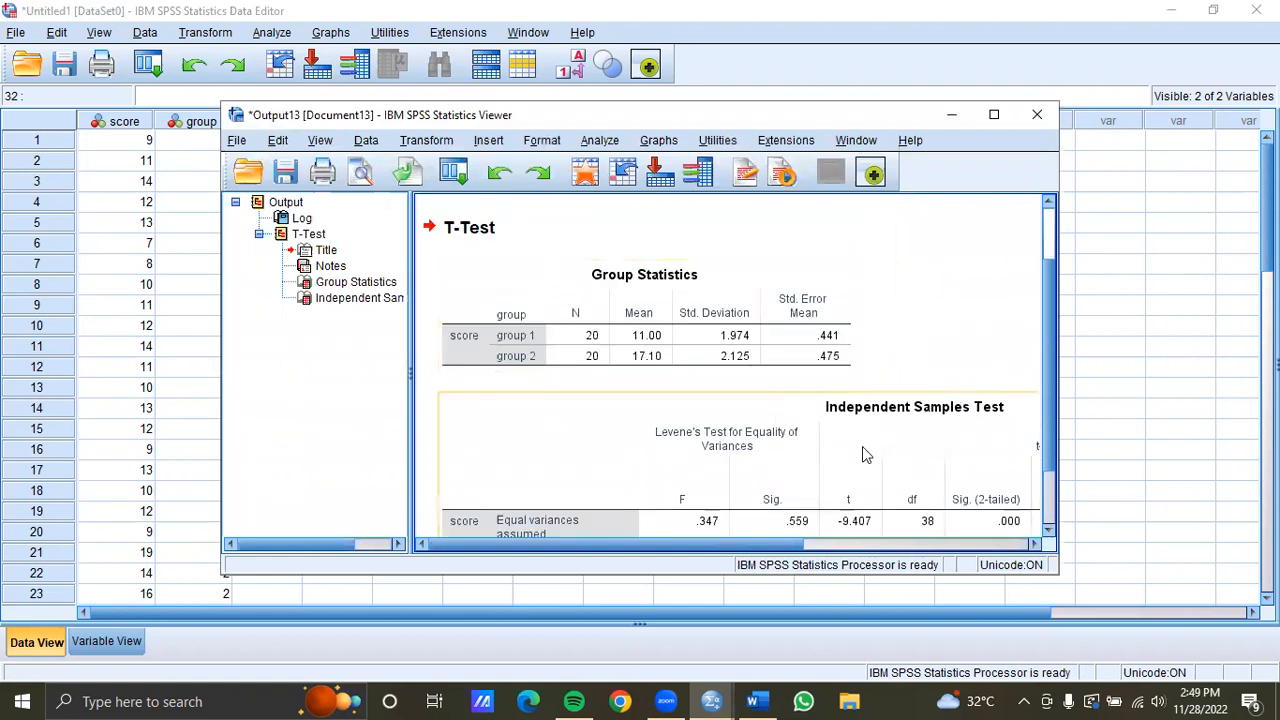
mouse_move(733, 544)
mouse_down()
mouse_move(804, 544)
mouse_move(742, 544)
mouse_up()
drag(1048, 278, 1052, 393)
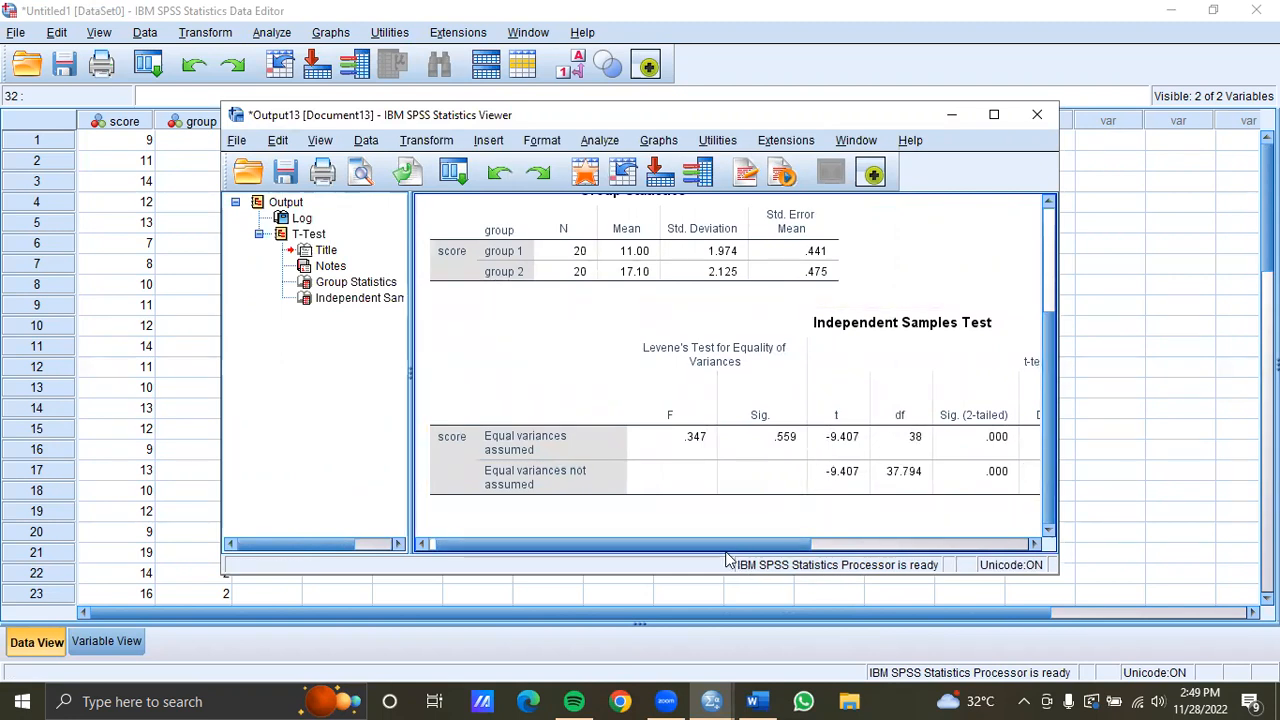
drag(714, 544, 933, 544)
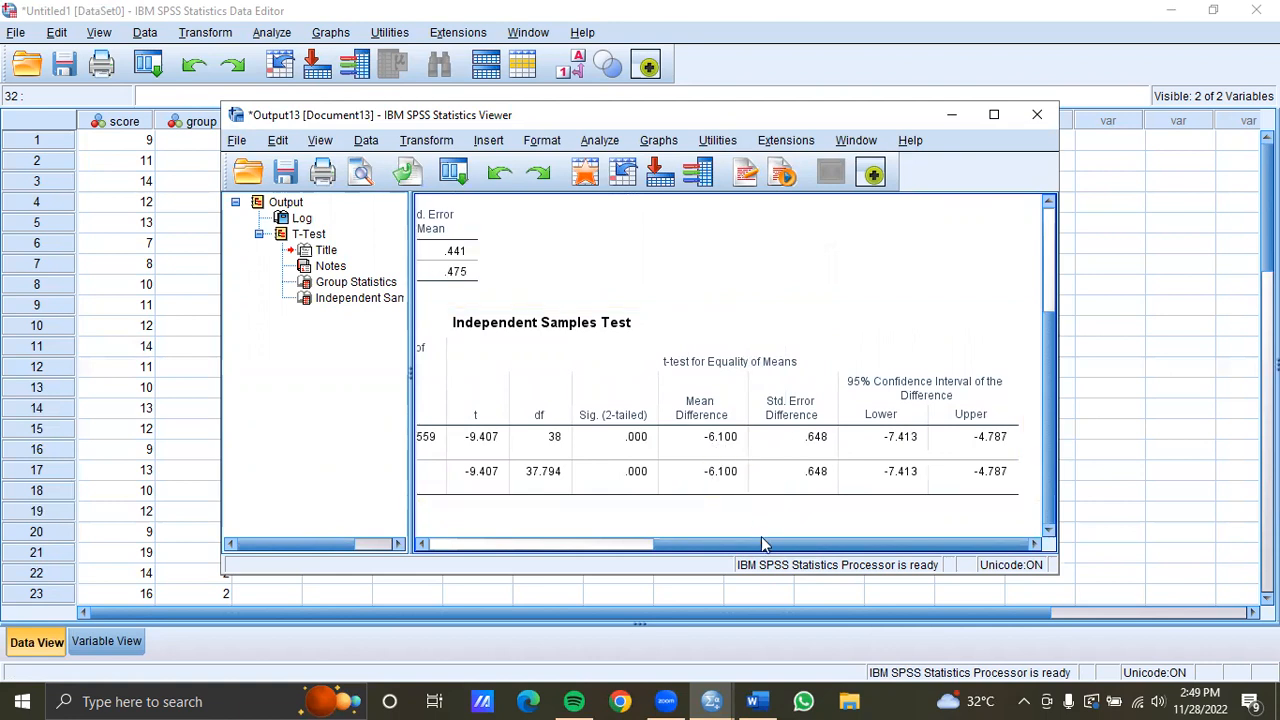
mouse_move(760, 545)
mouse_down()
mouse_move(720, 544)
mouse_move(737, 544)
mouse_up()
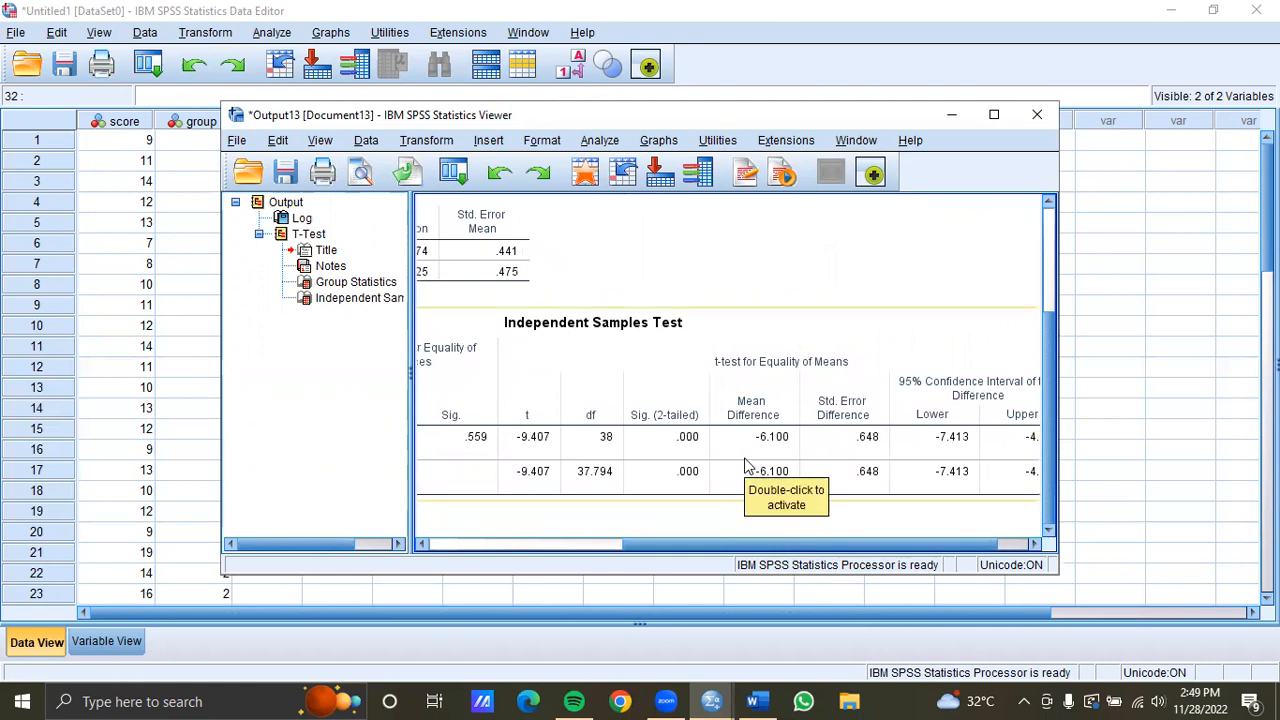
click(1038, 116)
click(630, 378)
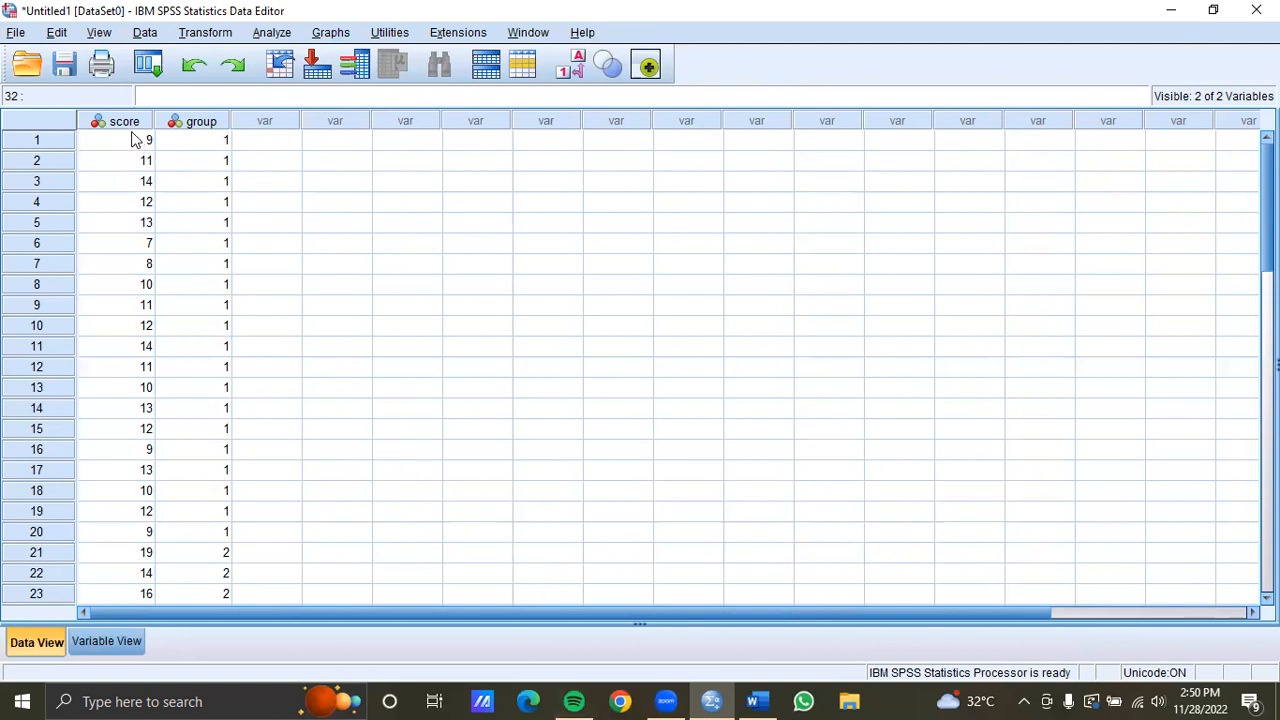
Switch to Word to review the Appendix 1 score table, then return to the SPSS data editor
click(756, 701)
scroll(776, 268, up, 1)
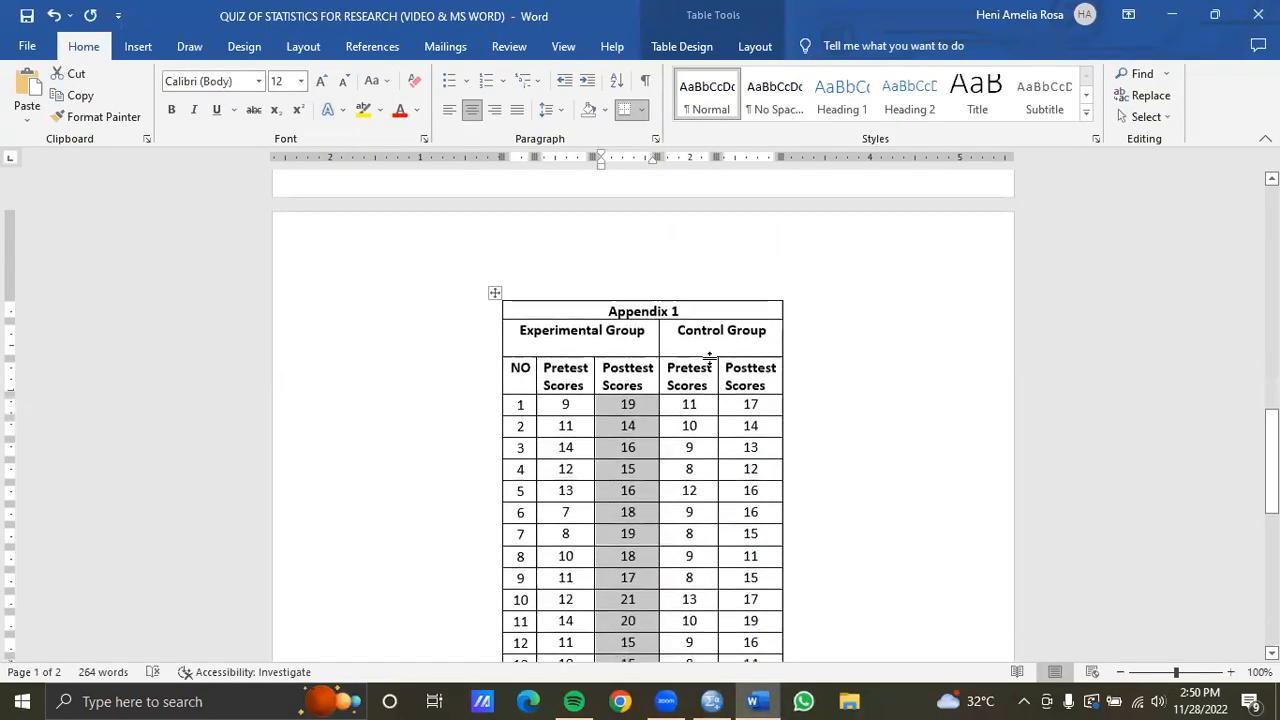
click(669, 375)
click(765, 380)
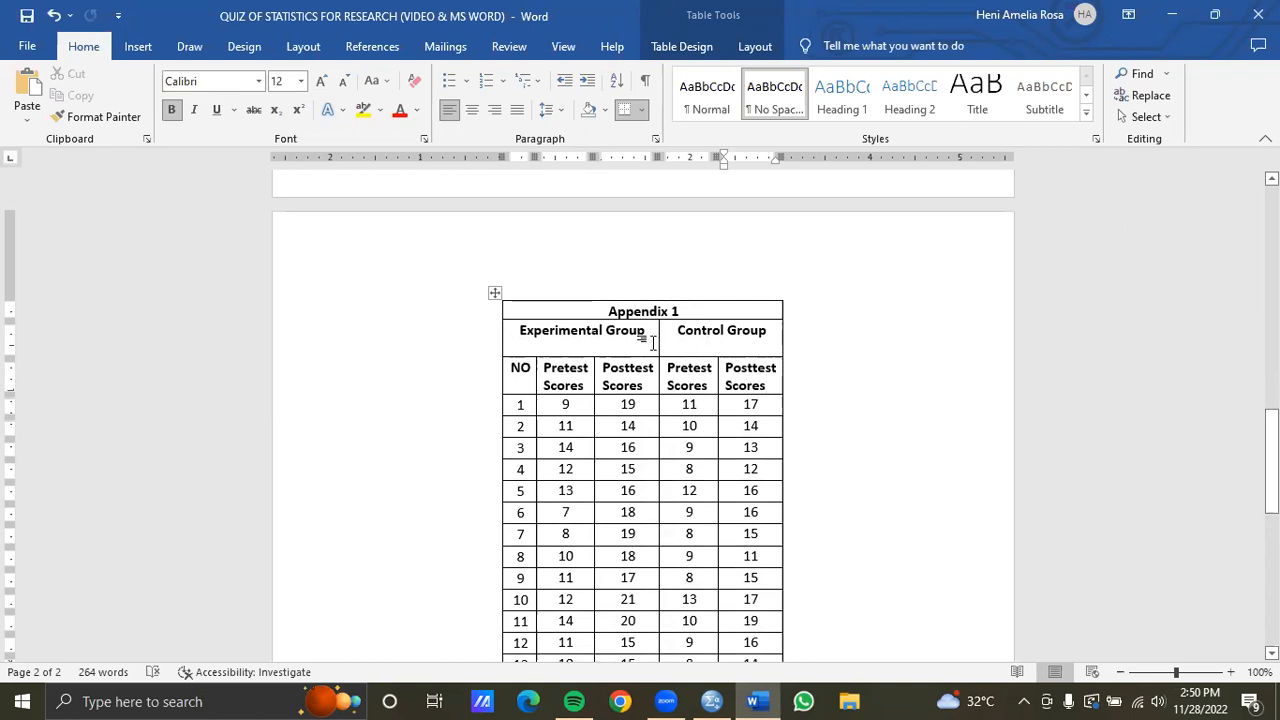
click(716, 698)
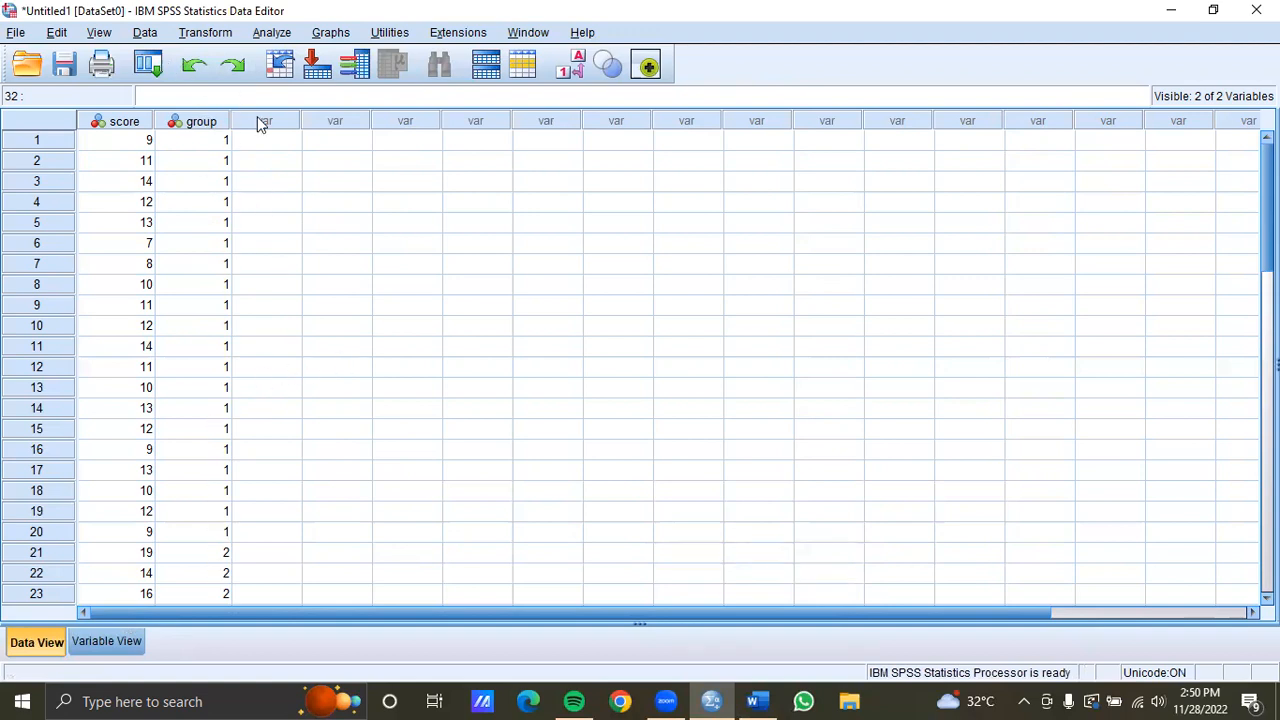
click(271, 32)
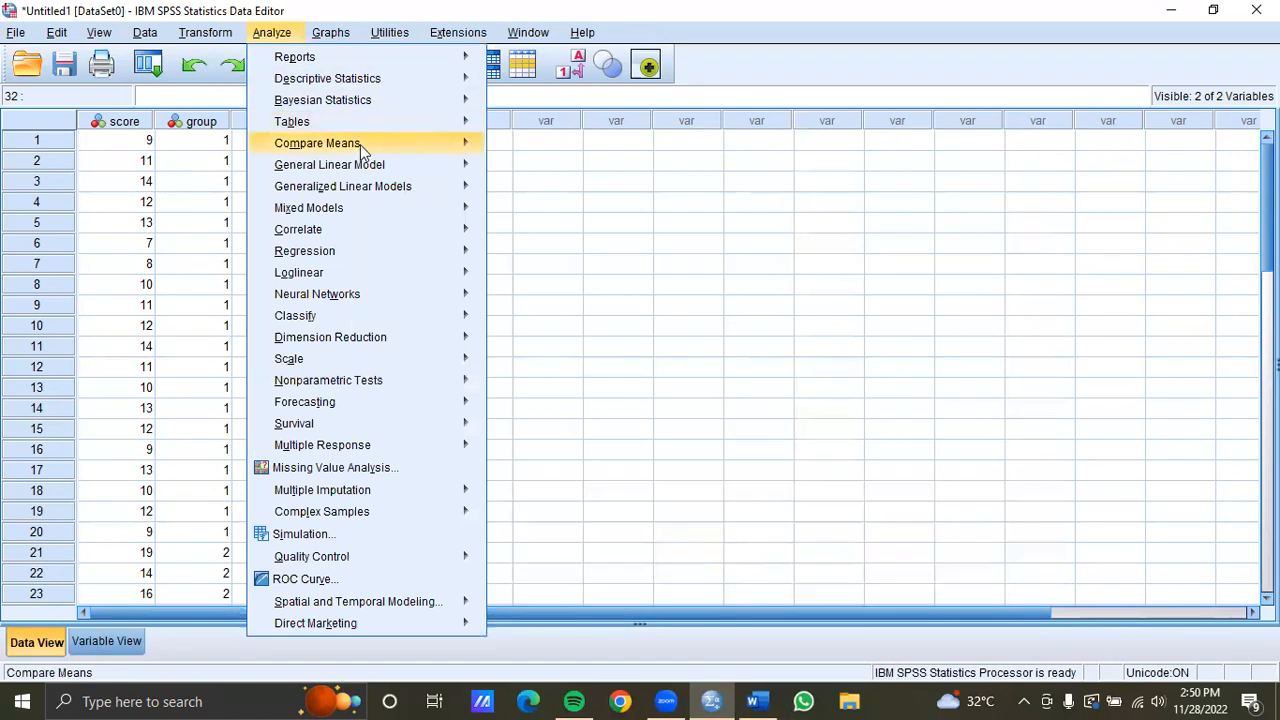
mouse_move(368, 150)
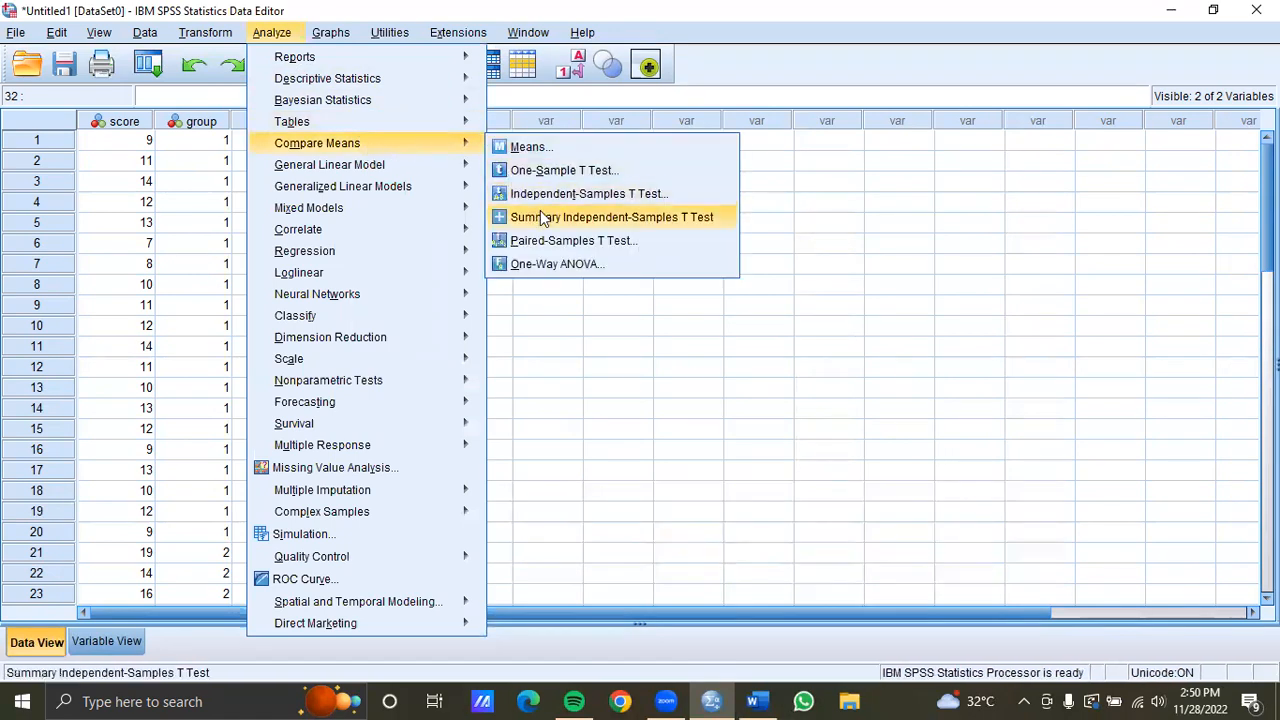
click(546, 345)
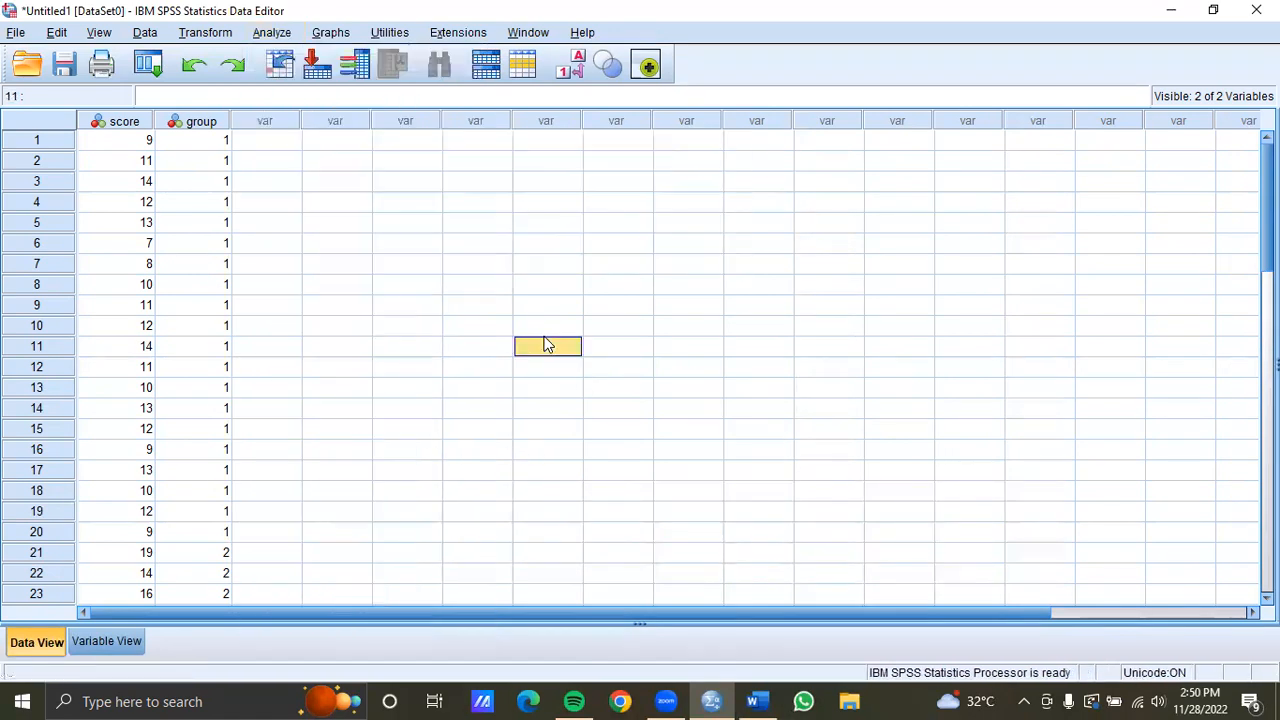
scroll(309, 334, down, 11)
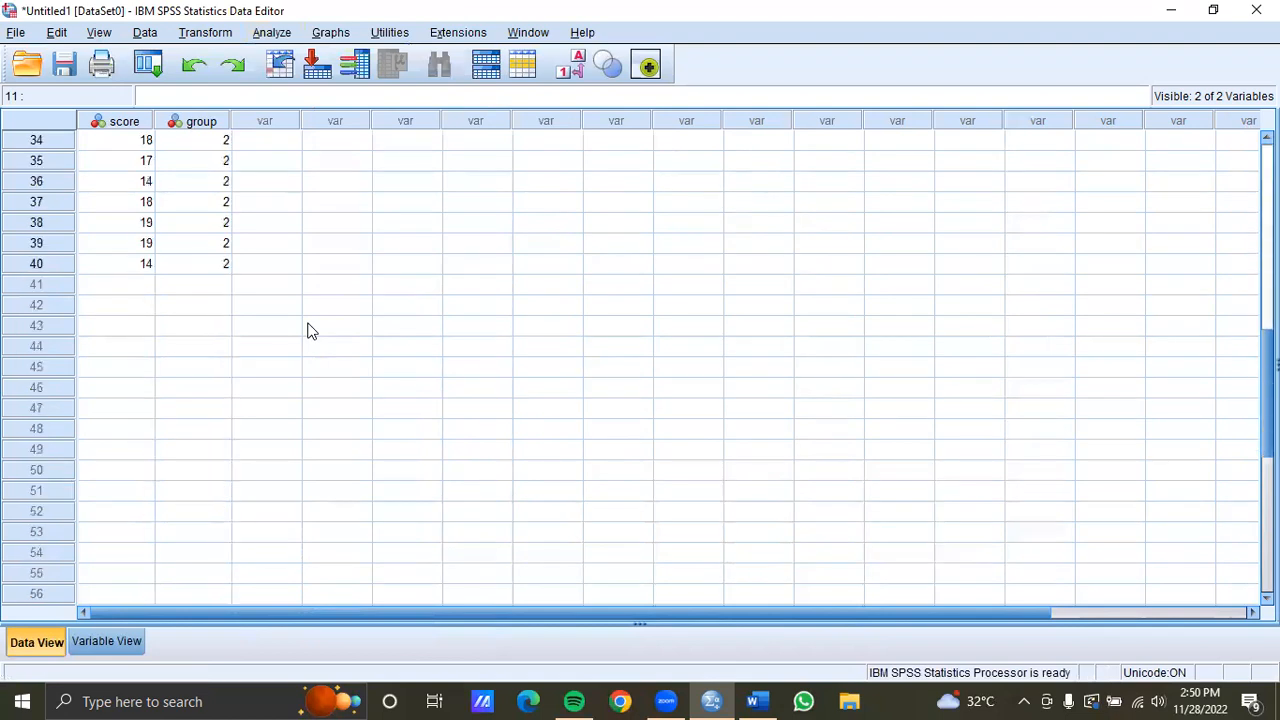
scroll(308, 331, up, 11)
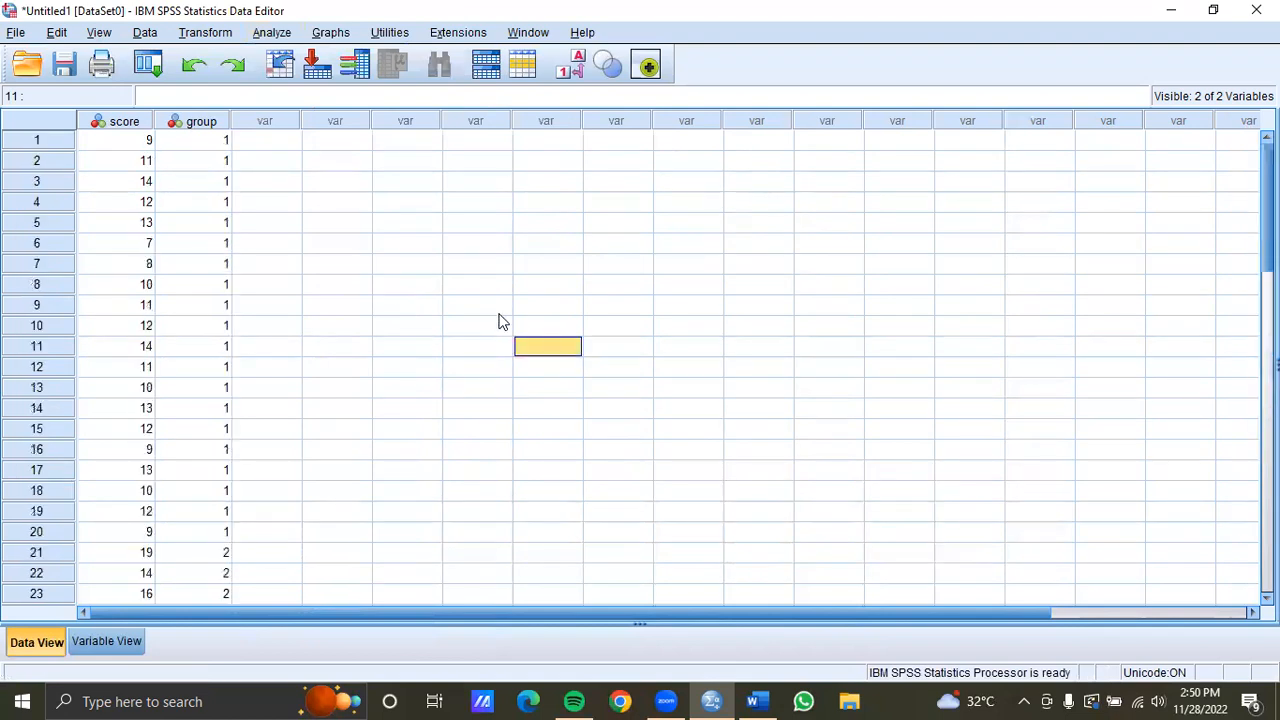